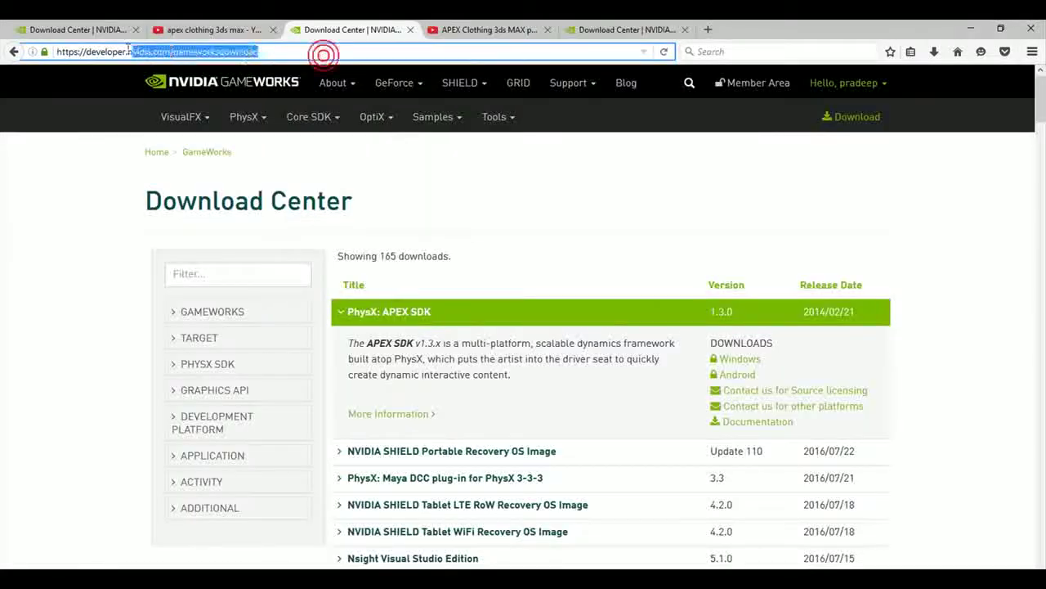
Find the PhysX 3-3-4 DCC plug-in for 3D Studio Max in the NVIDIA Download Center and review its download versions.
left_click_drag(320, 46, 49, 52)
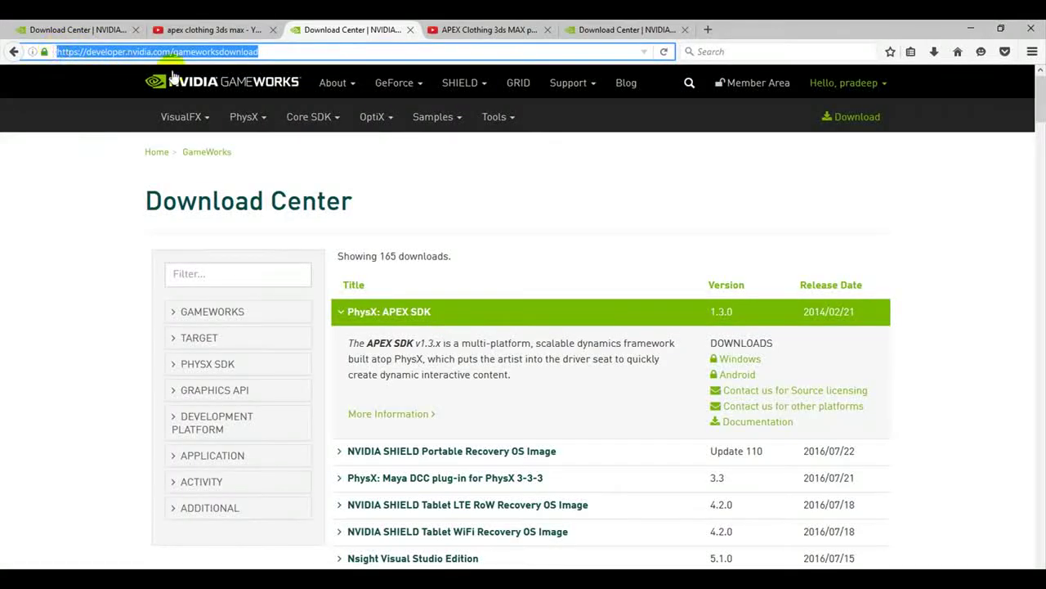
scroll(444, 343, "down", 5)
left_click(342, 435)
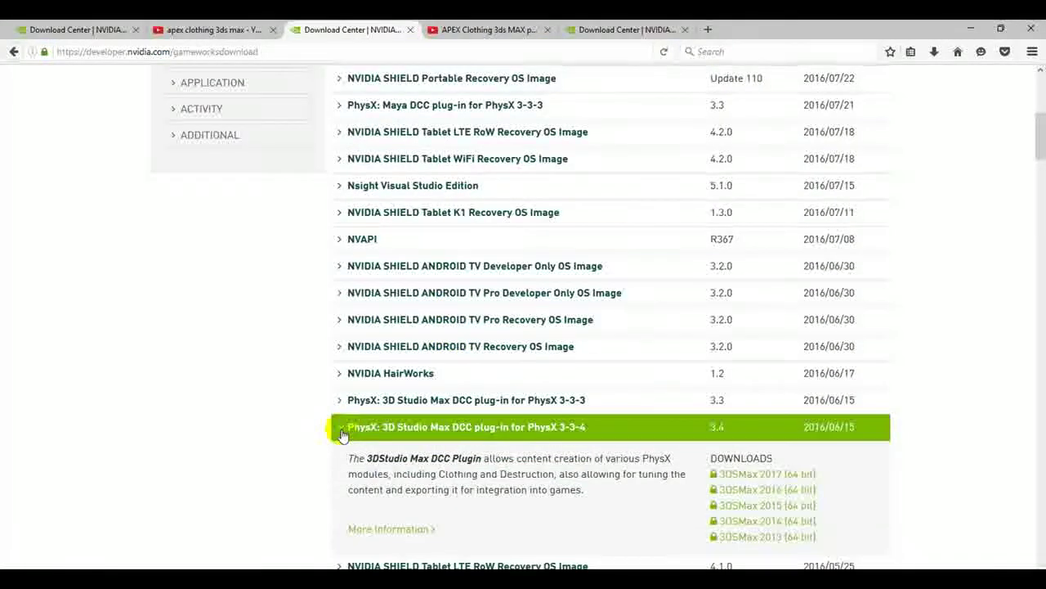
scroll(398, 446, "down", 2)
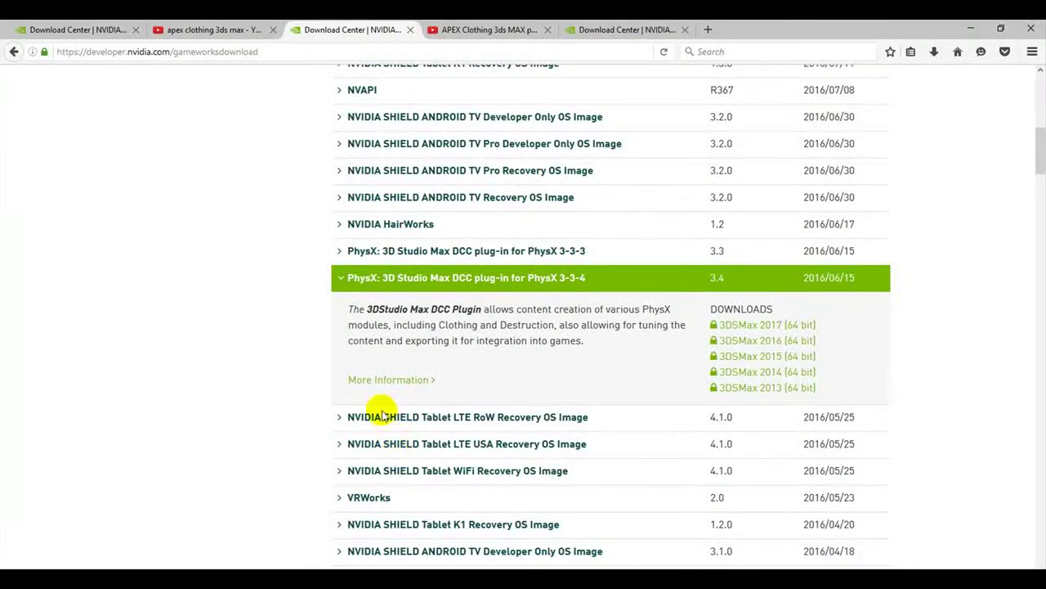
triple_click(495, 324)
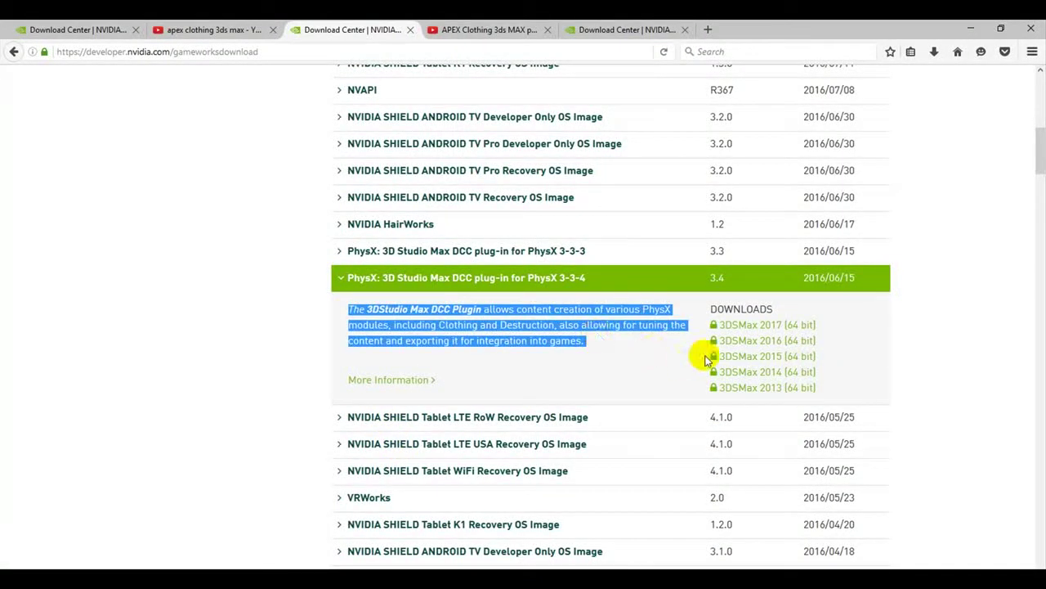
left_click_drag(840, 322, 794, 367)
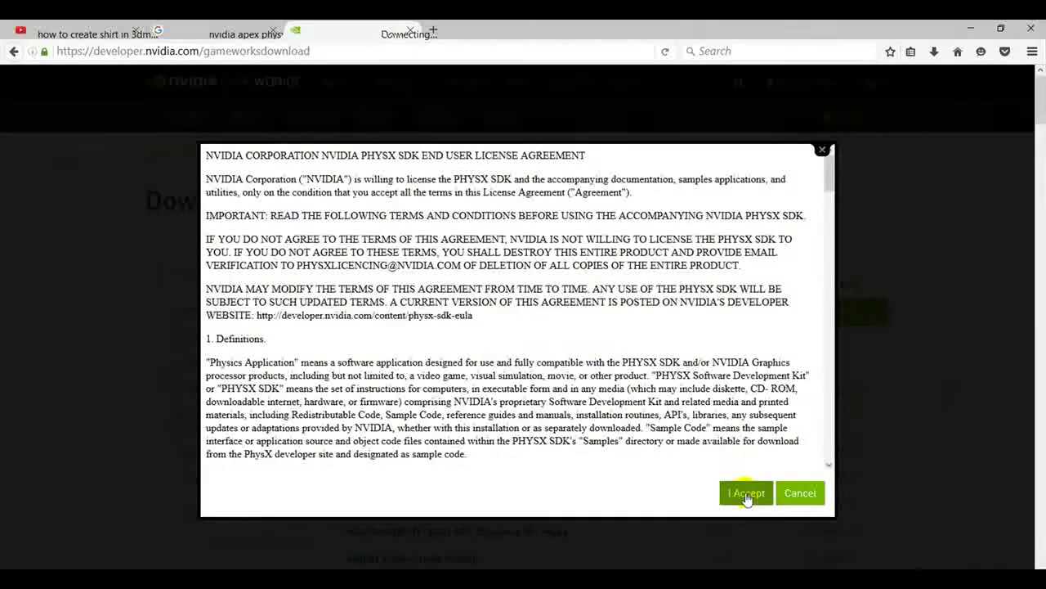
Accept the PhysX SDK license agreement for the APEX SDK download and go to the membership login's email field.
left_click(746, 493)
left_click_drag(567, 51, 84, 37)
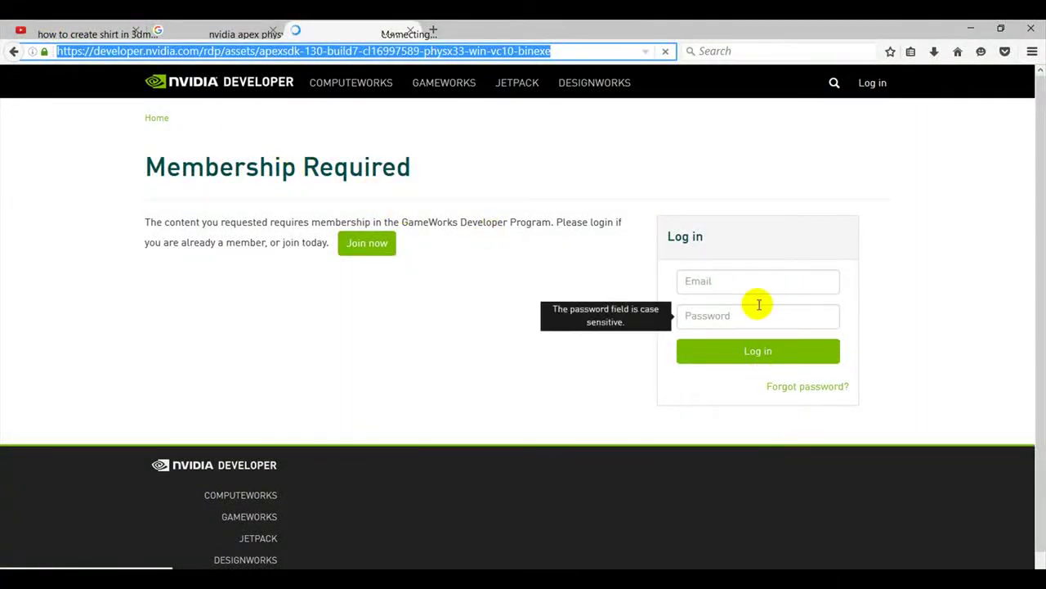
left_click(347, 251)
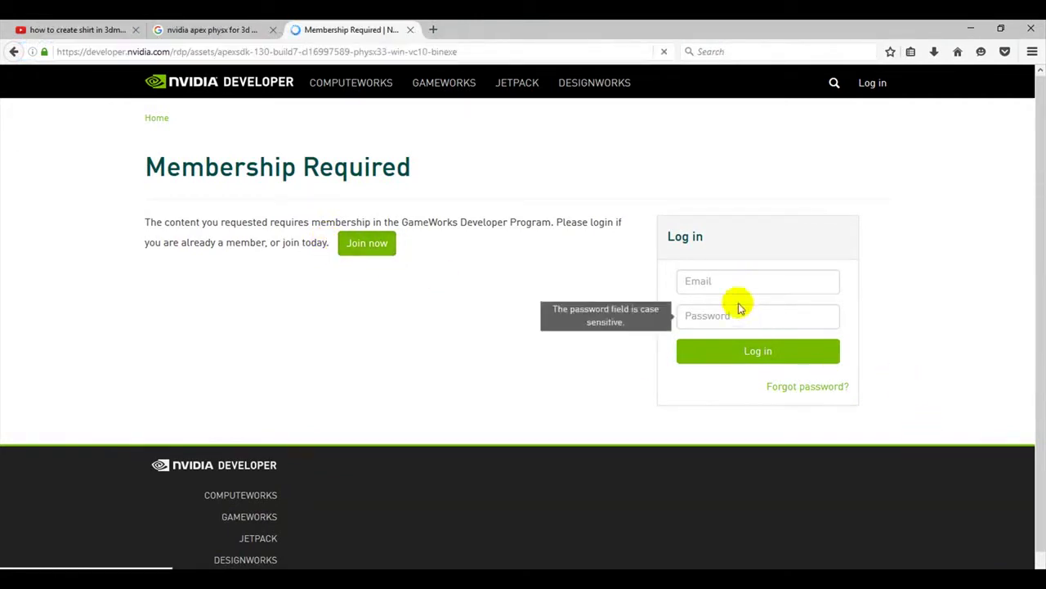
left_click(713, 281)
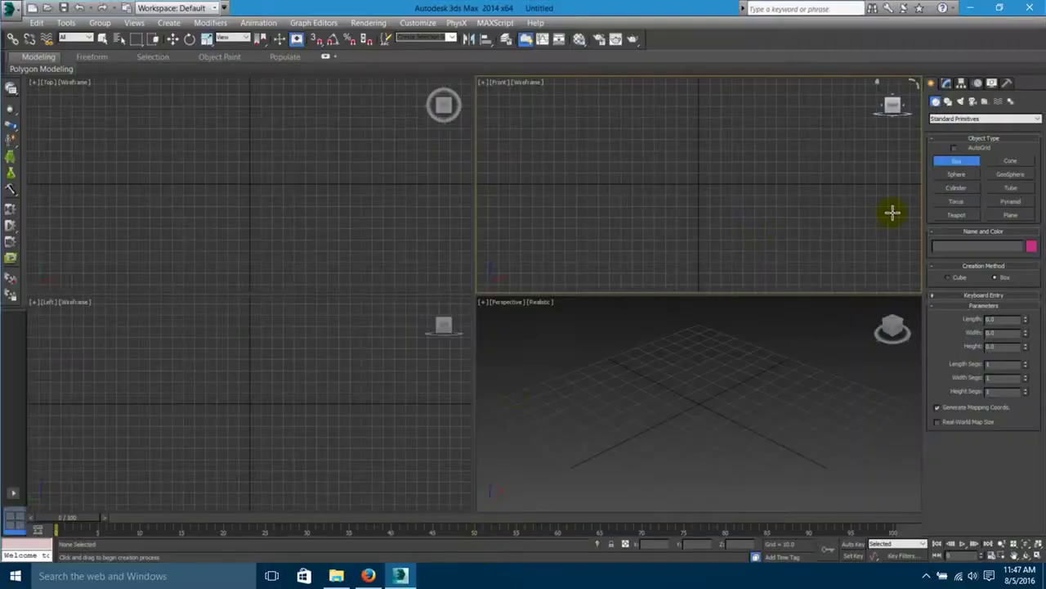
left_click(954, 162)
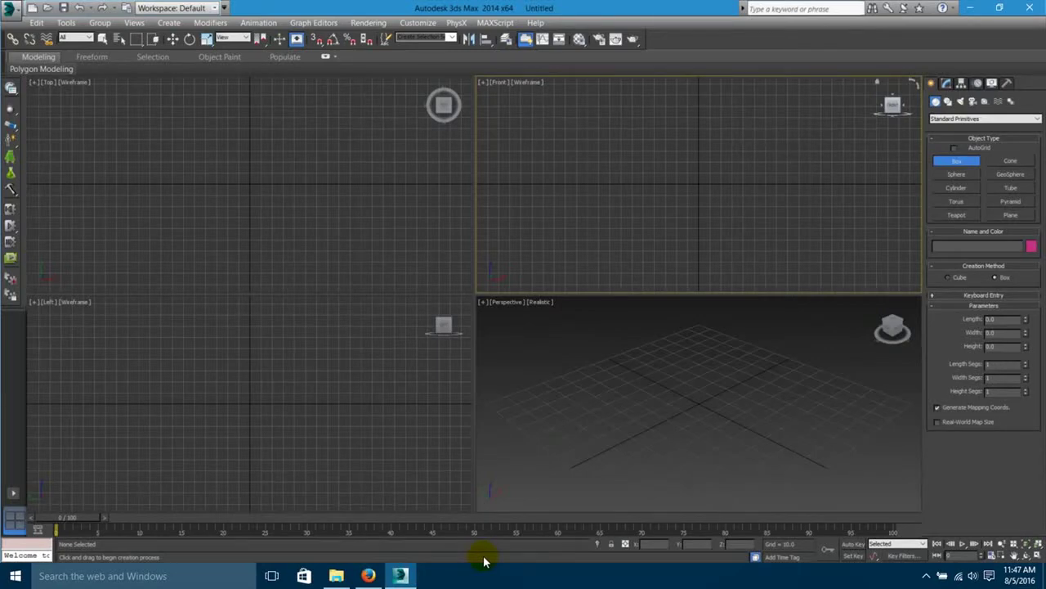
left_click(953, 163)
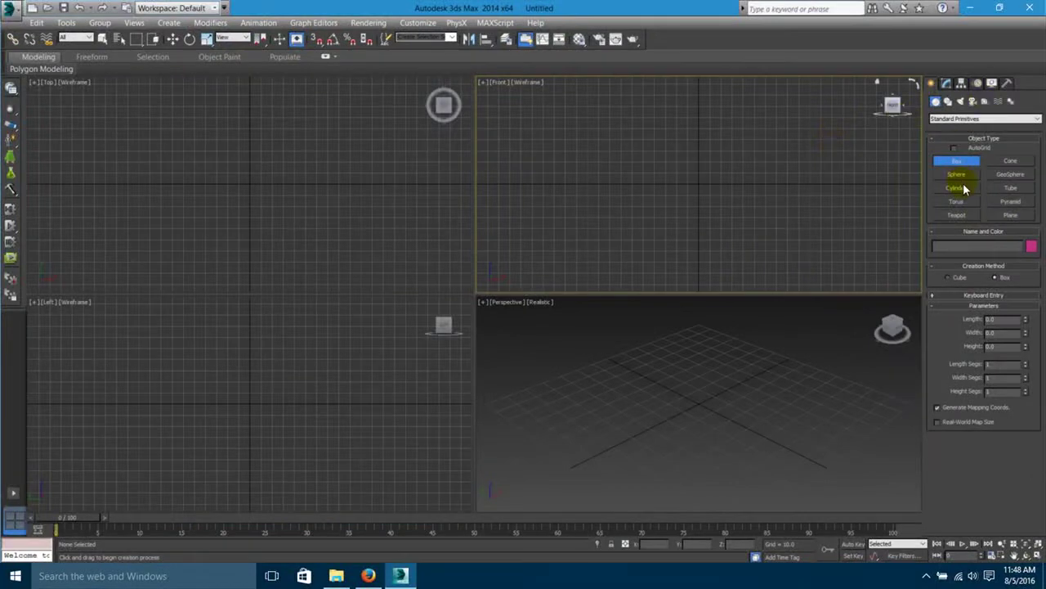
left_click(711, 163)
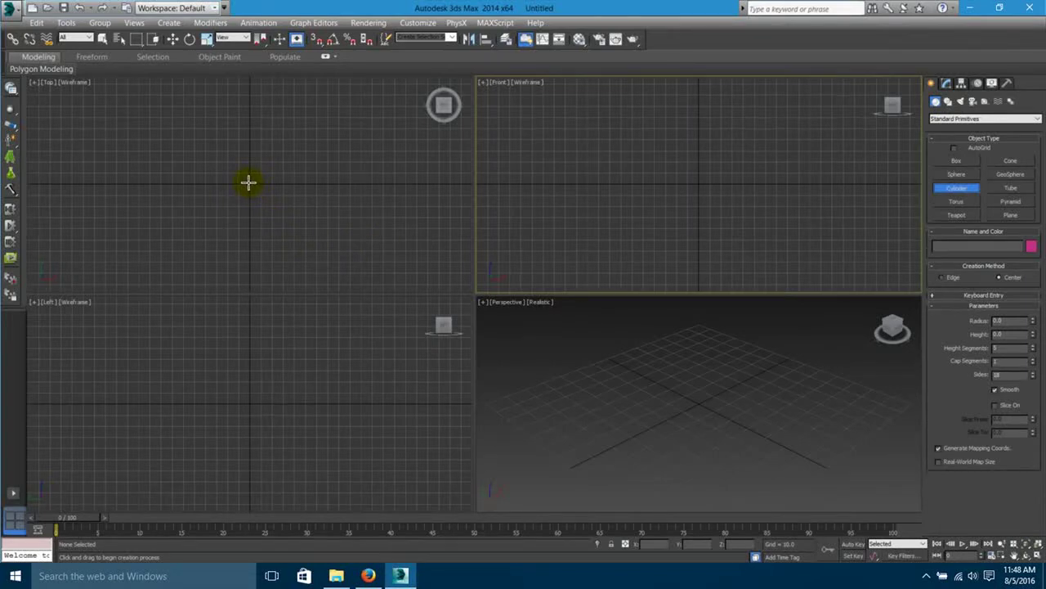
In 3ds Max, create a flagpole cylinder at the Top view's origin, with a radius of about 4 and a height of about 139.
left_click(248, 182)
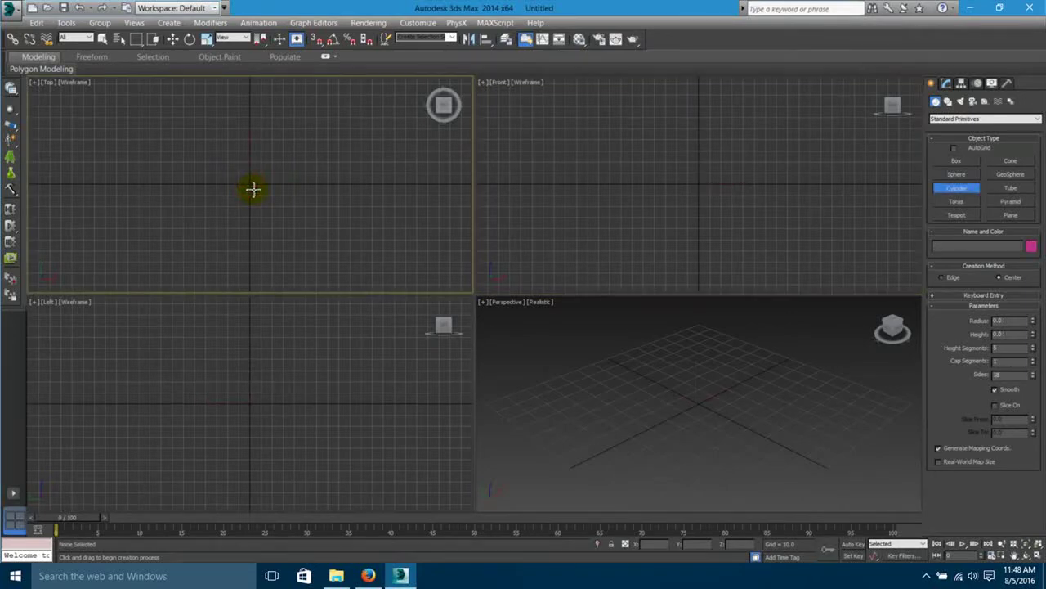
left_click_drag(249, 183, 252, 186)
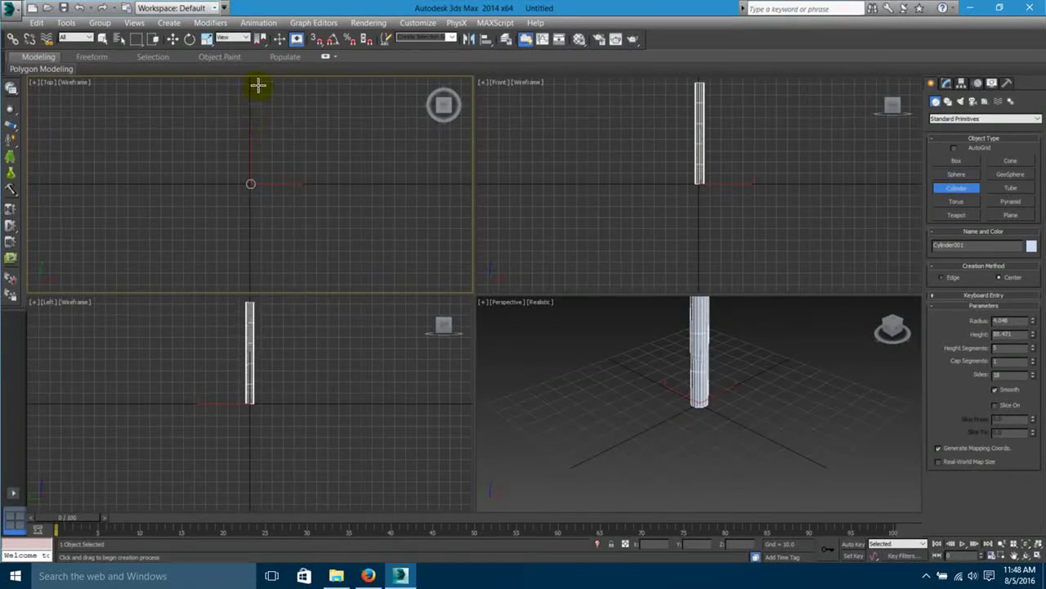
left_click(253, 30)
middle_click_drag(297, 195, 298, 197)
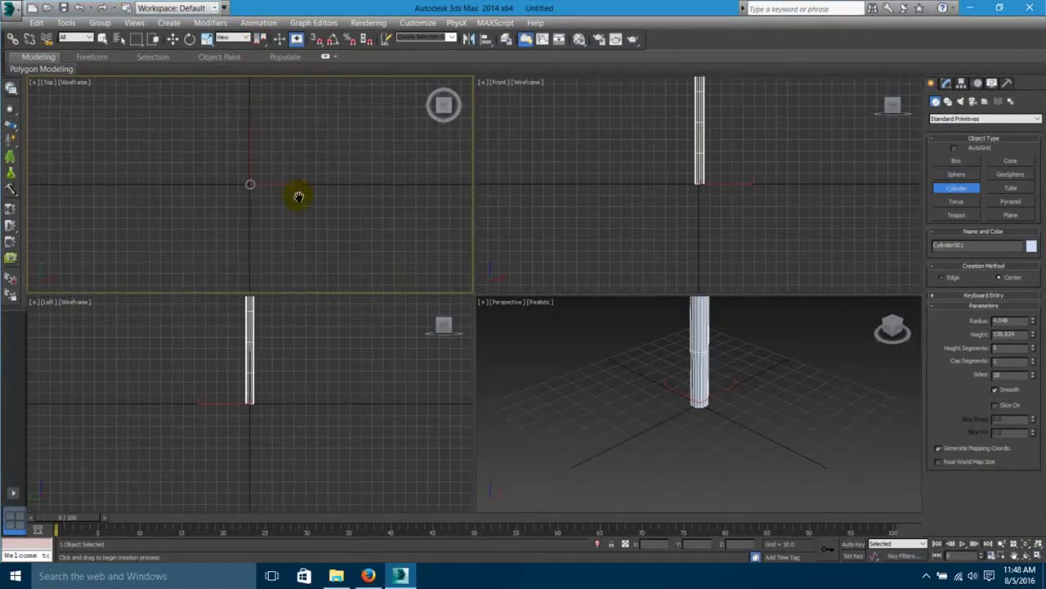
Convert the flagpole cylinder to an editable poly.
left_click(694, 345)
key("alt+w")
middle_click_drag(525, 293, 512, 363)
key("alt+w")
key("alt+w")
middle_click_drag(534, 311, 527, 331)
scroll(490, 327, "up", 3)
key("alt+w")
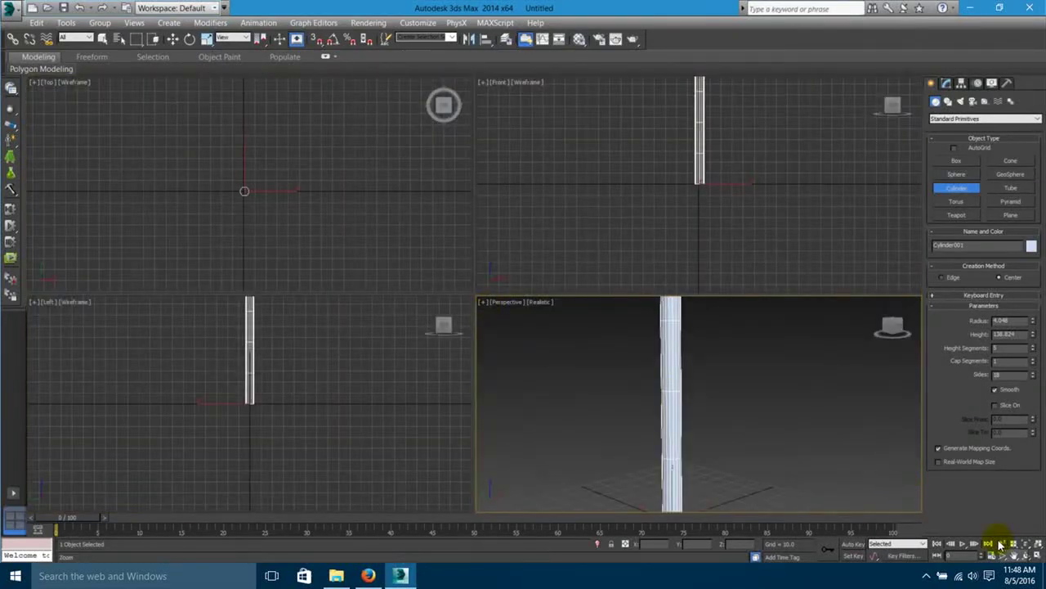
key("w")
left_click(1038, 556)
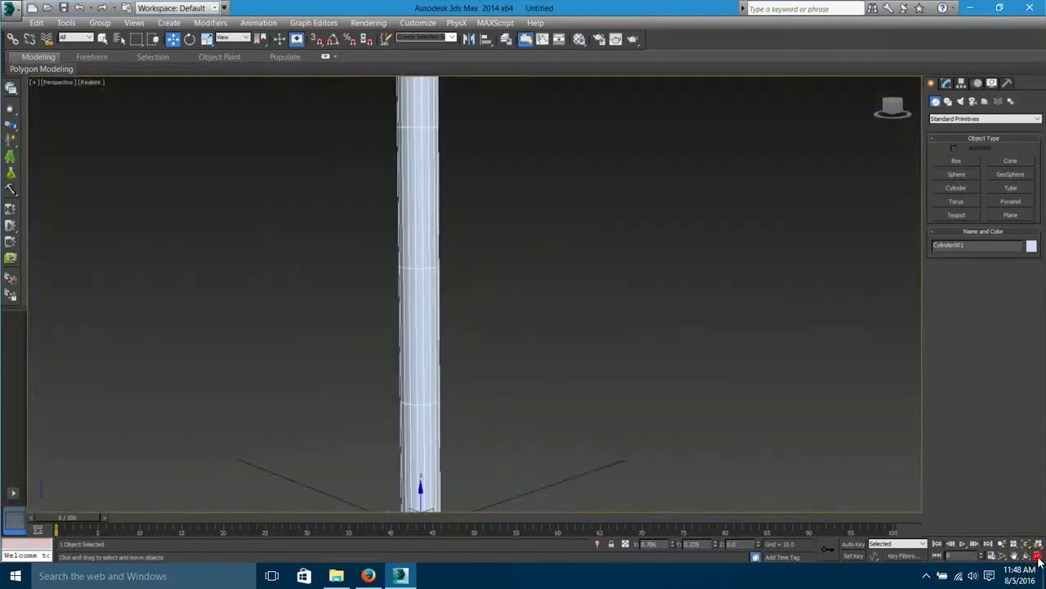
middle_click_drag(523, 318, 481, 460)
key("alt+w")
key("alt+w")
scroll(452, 304, "down", 3)
middle_click_drag(472, 304, 528, 404)
scroll(470, 290, "up", 4)
middle_click_drag(569, 367, 490, 315)
scroll(490, 241, "up", 4)
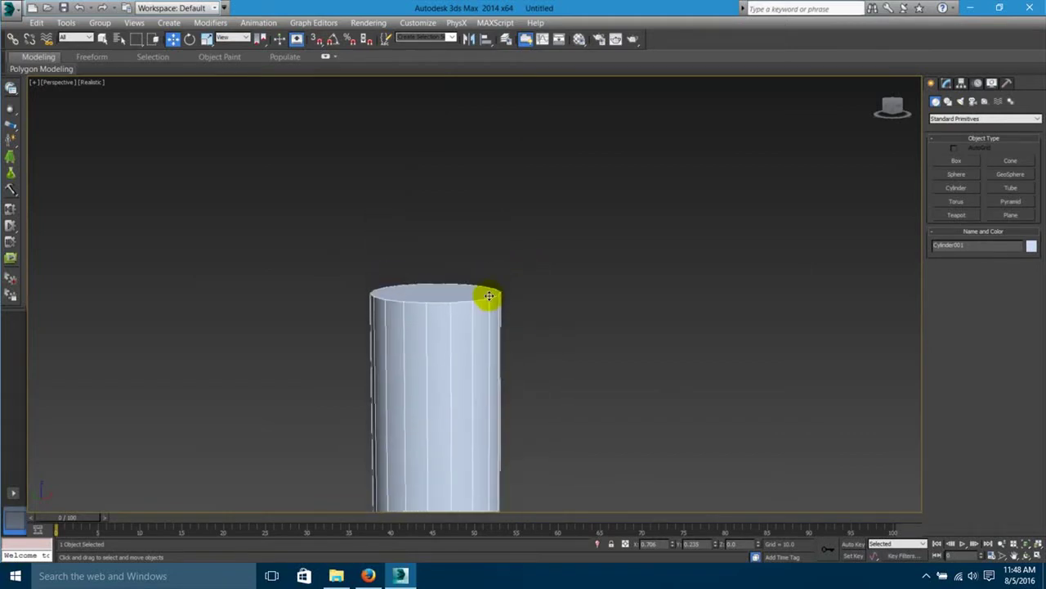
right_click(428, 288)
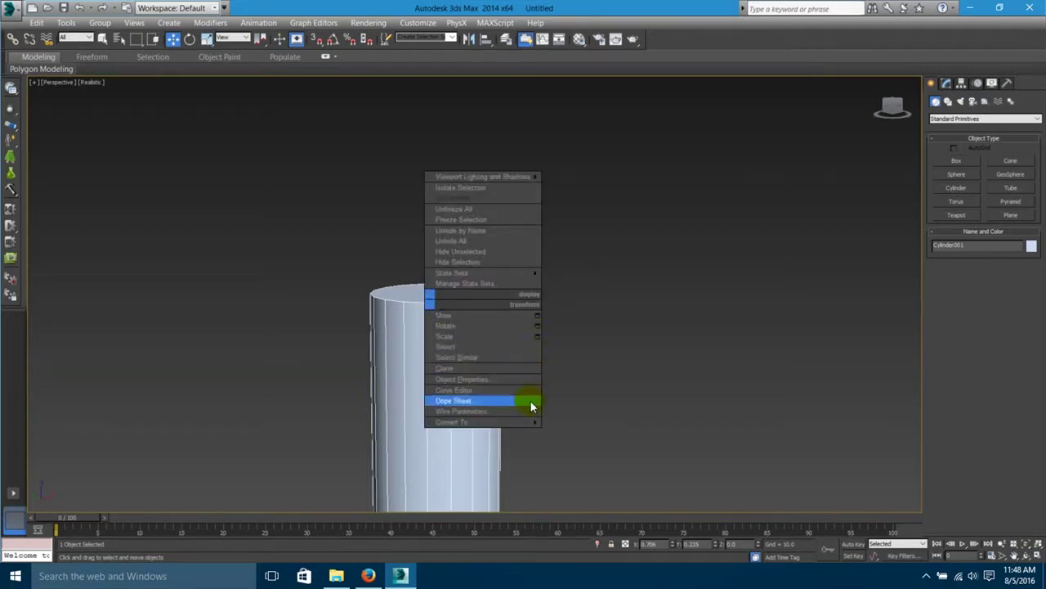
mouse_move(527, 421)
left_click(587, 432)
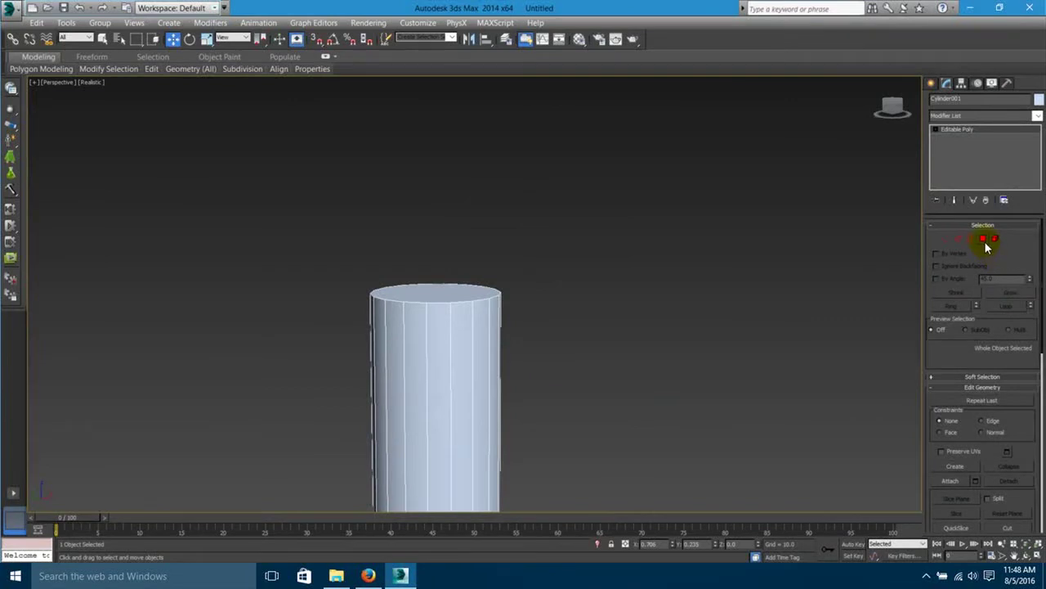
Bevel the cylinder's top cap polygon inward with a height of about 2.24 and an outline of about -1.
left_click(983, 239)
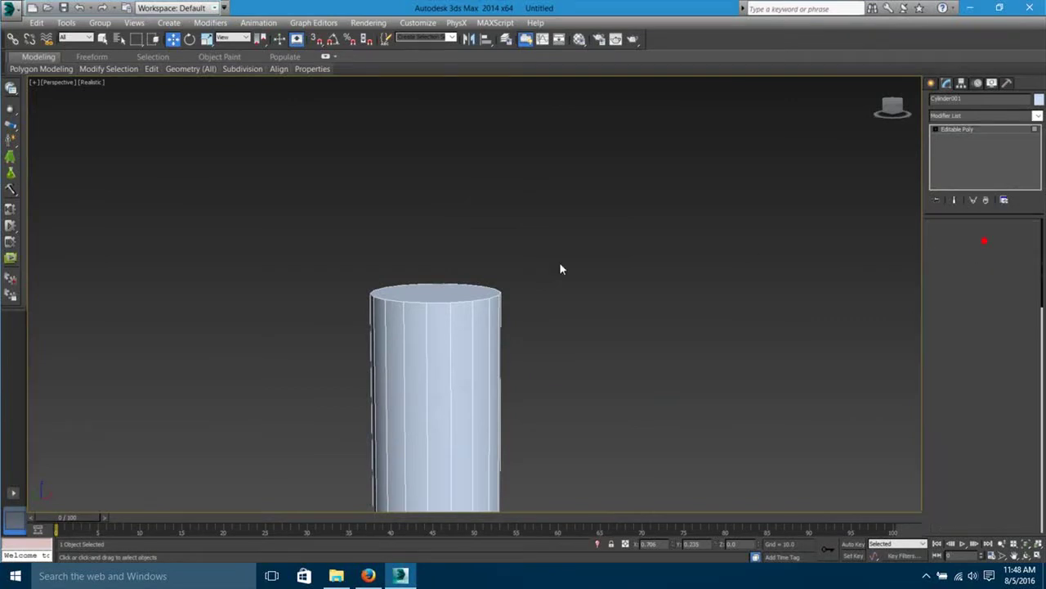
left_click(456, 292)
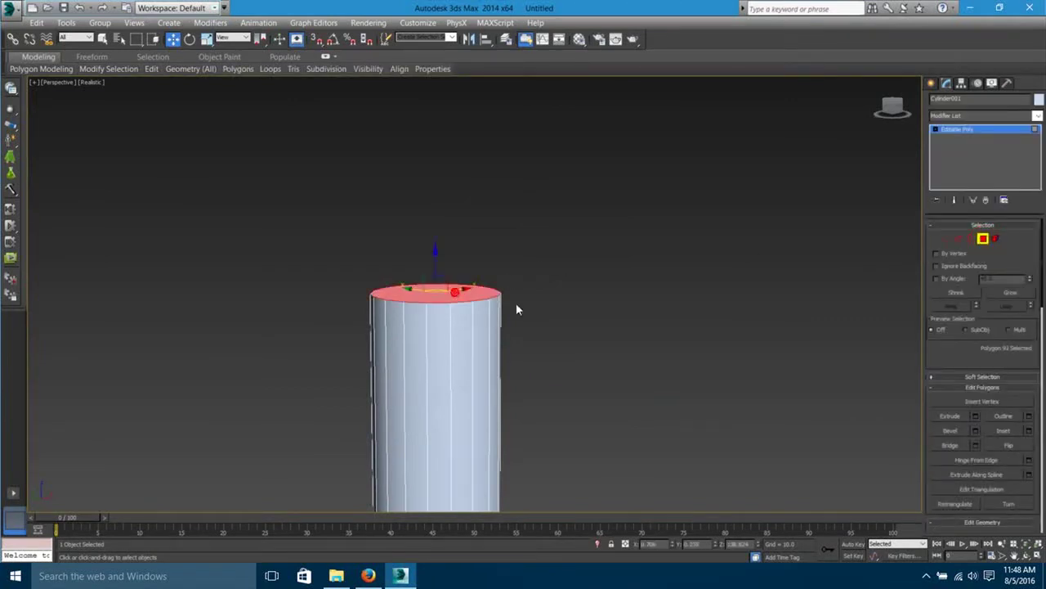
left_click(975, 431)
left_click_drag(494, 315, 493, 260)
left_click_drag(480, 315, 481, 361)
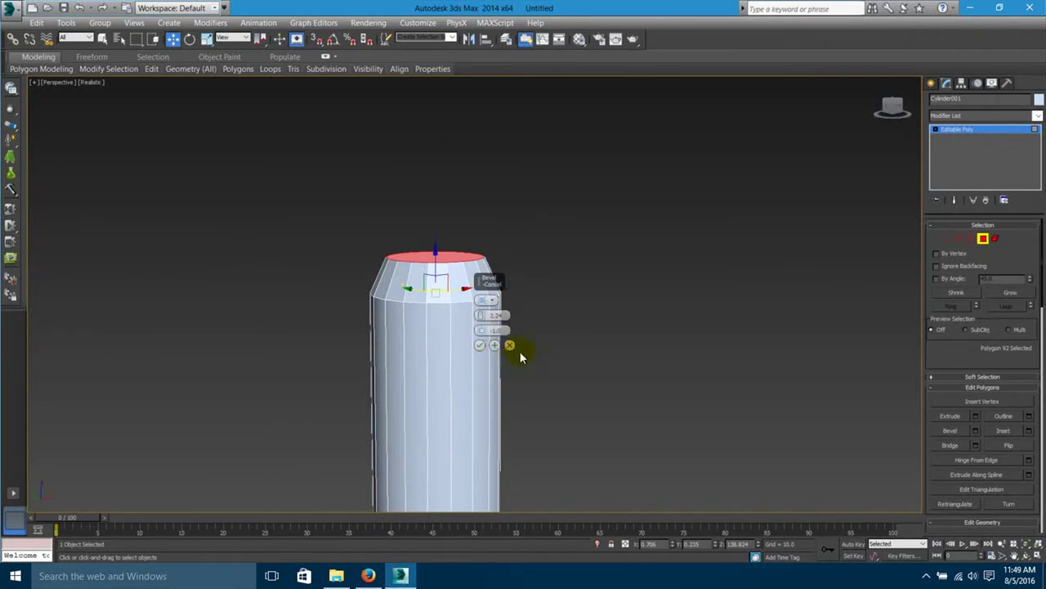
mouse_move(482, 325)
left_mouse_down()
mouse_move(490, 342)
mouse_move(482, 307)
mouse_move(484, 341)
mouse_move(481, 325)
left_mouse_up()
Add successive bevels to the top polygon to form a neck, a wider knob and a pointed tip, and finish polygon editing.
left_click(493, 346)
left_click(493, 344)
left_click(493, 345)
mouse_move(481, 330)
left_mouse_down()
mouse_move(480, 343)
mouse_move(483, 312)
left_mouse_up()
left_click(494, 345)
left_click(480, 344)
scroll(544, 325, "down", 4)
key("alt+w")
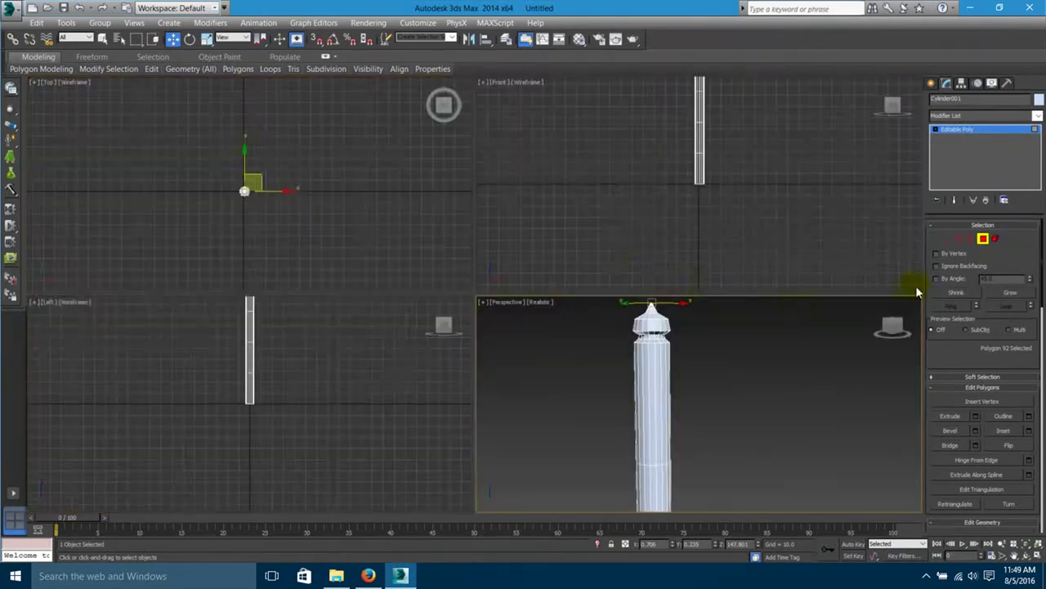
left_click(983, 239)
Examine the flagpole's shaft and beveled top in the perspective view.
middle_click_drag(698, 353, 652, 362)
key("alt+w")
middle_click_drag(499, 359, 564, 483)
scroll(539, 327, "down", 5)
scroll(481, 306, "up", 5)
key("alt+w")
middle_click_drag(728, 374, 669, 395)
scroll(658, 387, "up", 2)
key("alt+w")
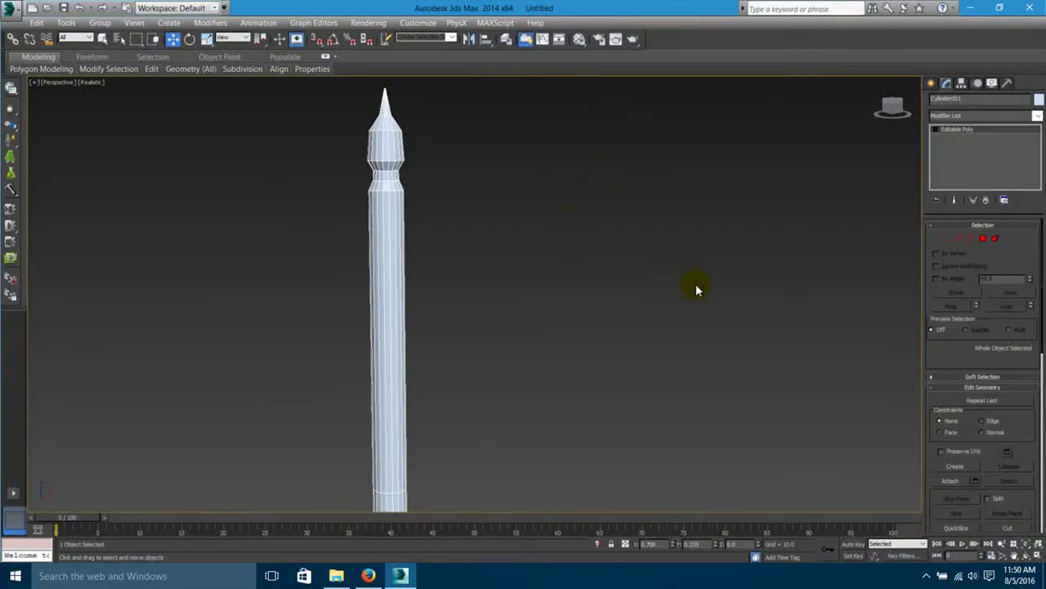
Draw a flag plane in the Front view, starting at the pole just below the knob, about 43 long and 58 wide.
key("alt+w")
middle_click_drag(527, 157, 599, 204)
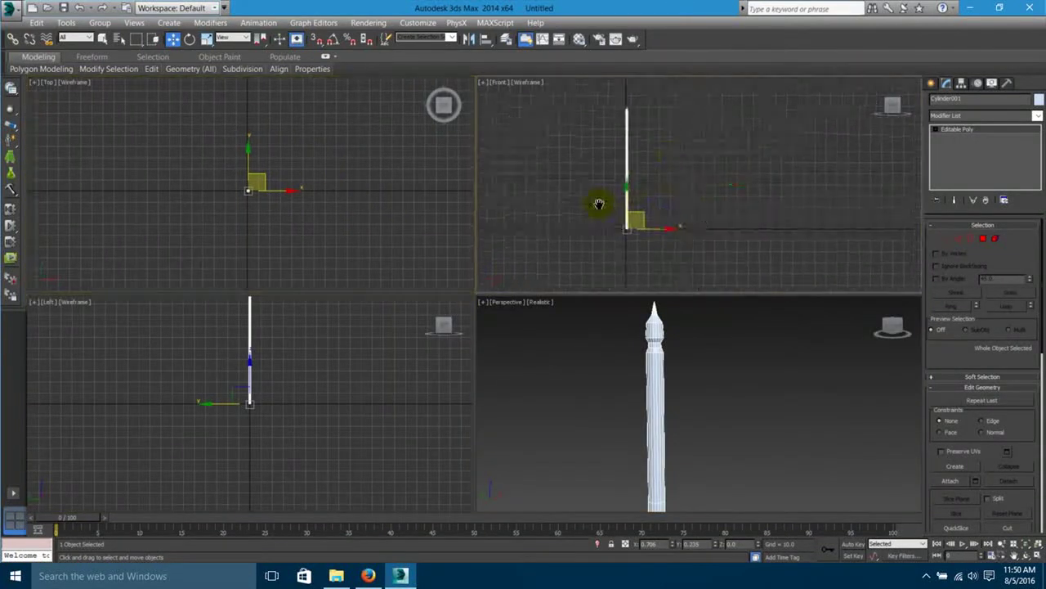
key("alt+w")
middle_click_drag(464, 222, 564, 217)
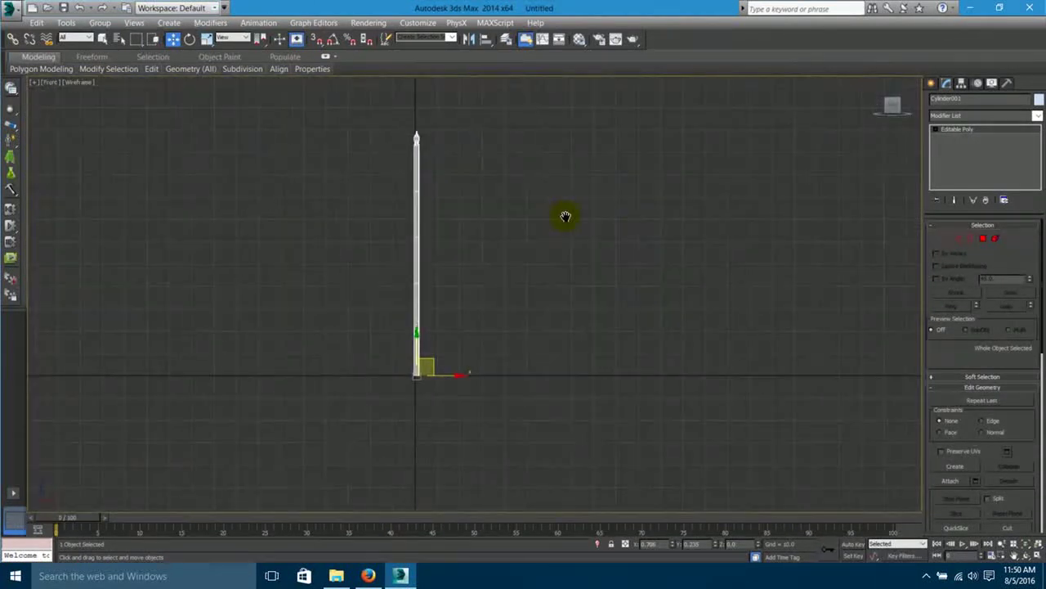
left_click(933, 83)
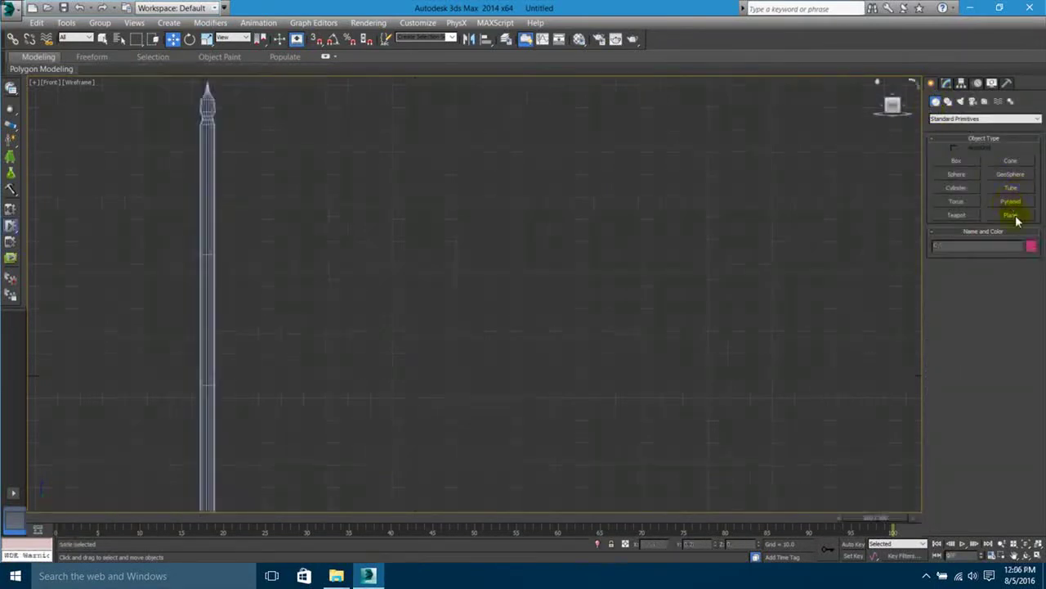
left_click(1012, 215)
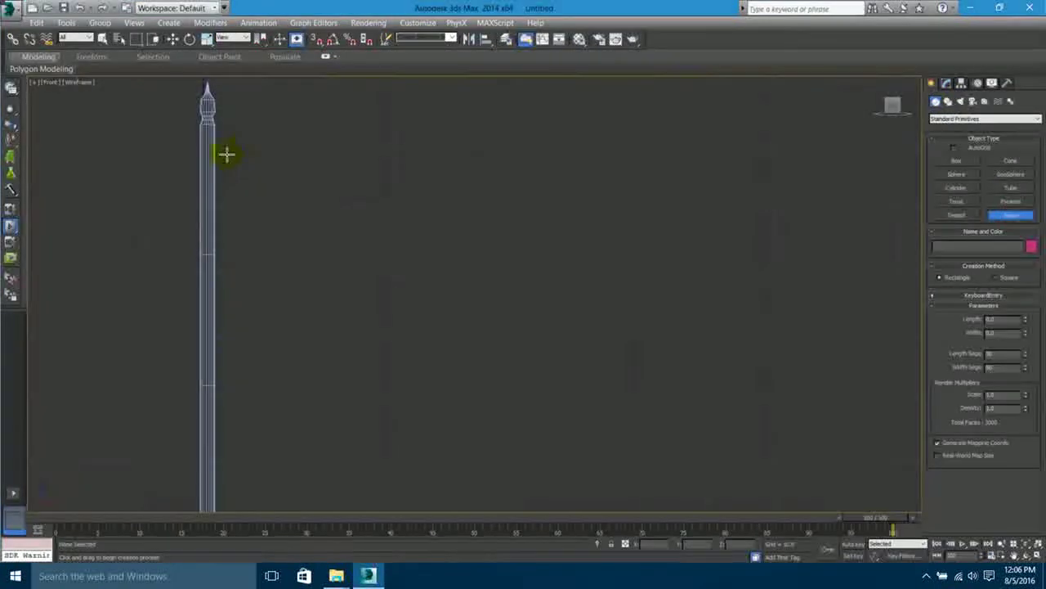
left_click_drag(207, 124, 576, 396)
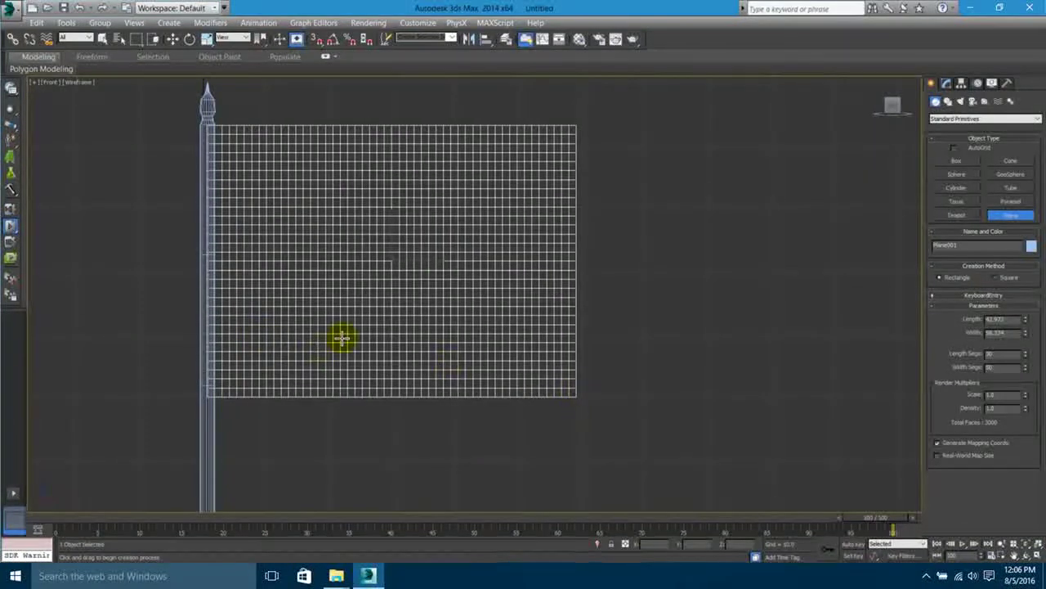
middle_click_drag(346, 335, 372, 335)
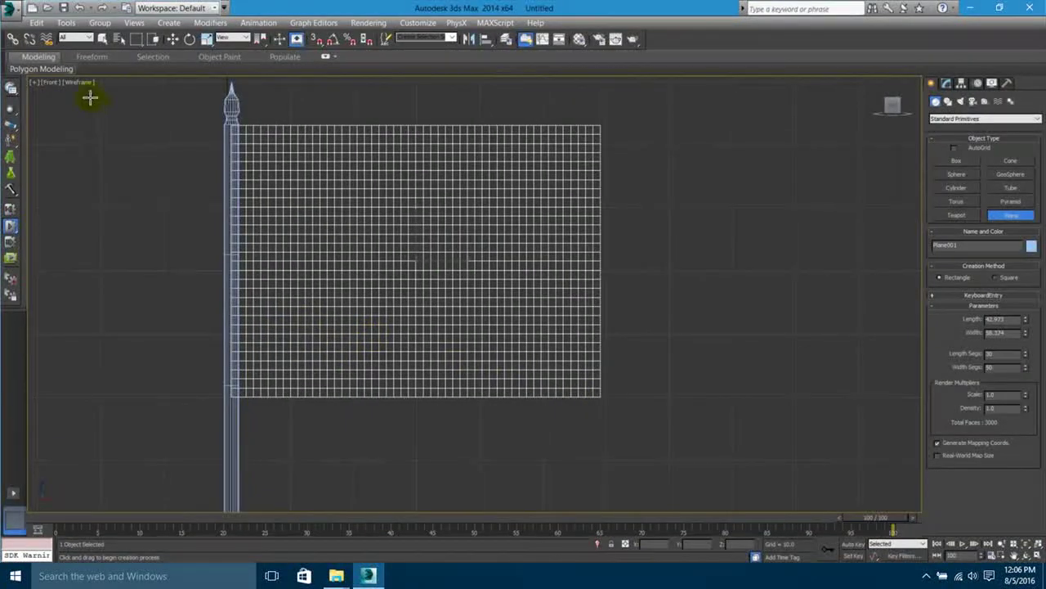
Reduce the flag plane's width to about 41.4 and shift it along X so its edge meets the pole.
left_click(173, 39)
middle_click_drag(338, 310, 327, 318)
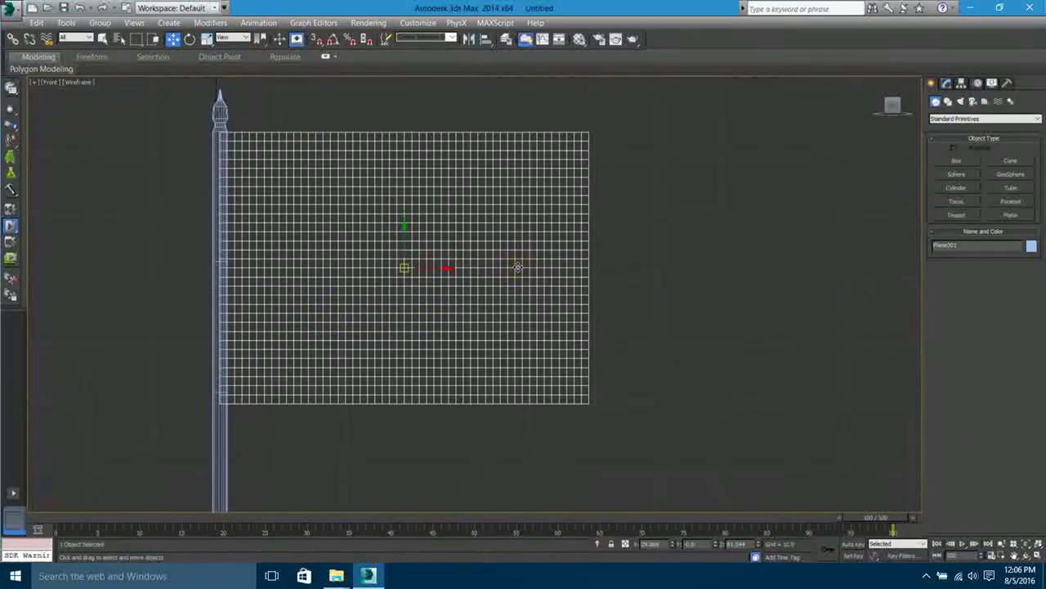
left_click(947, 84)
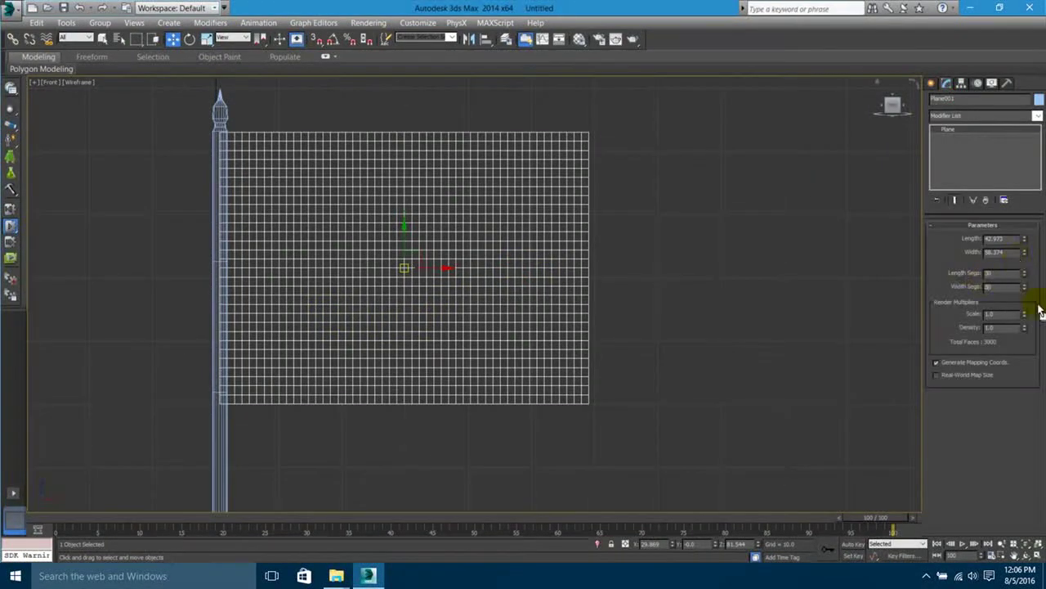
left_click_drag(1028, 259, 1026, 268)
left_click_drag(429, 270, 377, 275)
Move the flag plane slightly along the Y axis to line it up with the pole's depth in the perspective view.
middle_click_drag(479, 270, 526, 258)
key("alt+w")
middle_click(712, 392)
key("alt+w")
left_click(608, 301)
middle_click_drag(587, 316, 521, 355, "alt")
middle_click_drag(497, 280, 471, 341, "alt")
scroll(507, 285, "up", 3)
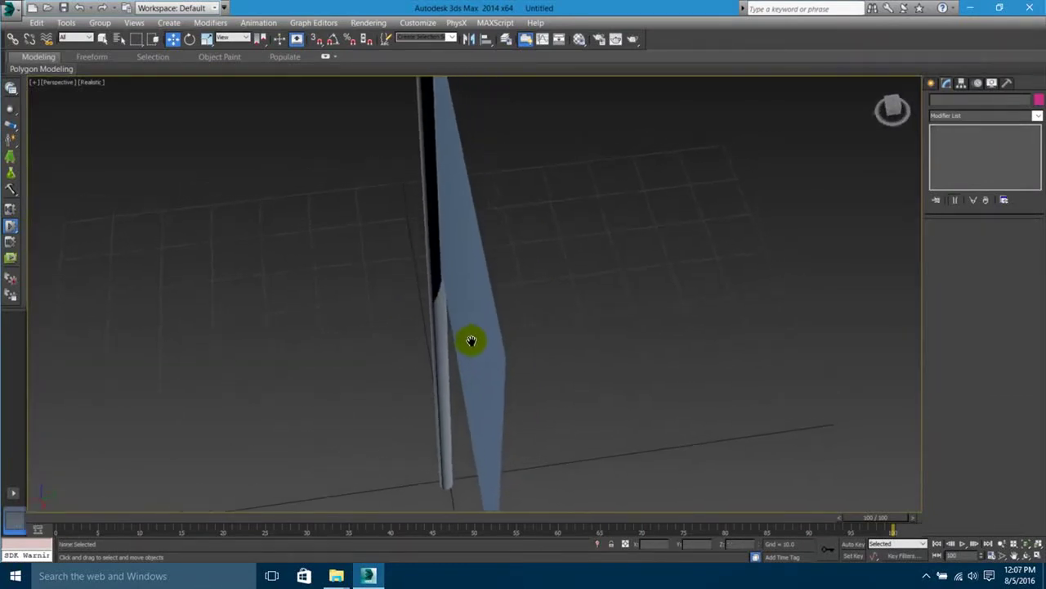
left_click(497, 327)
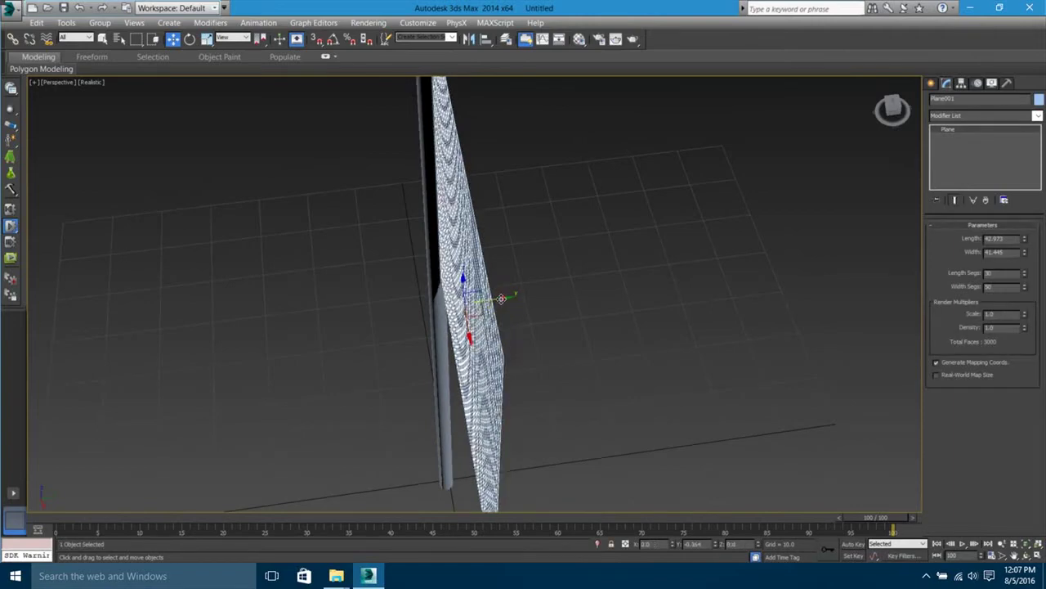
middle_click_drag(497, 300, 463, 299, "alt")
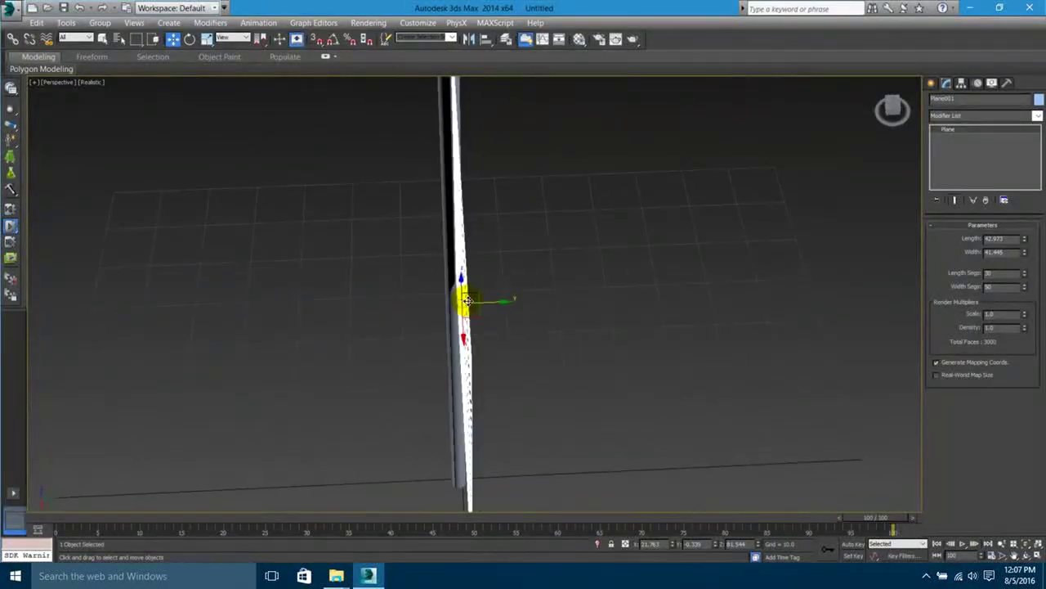
Apply a Shell modifier to the flag plane to give it thickness.
middle_click_drag(421, 314, 572, 269, "alt")
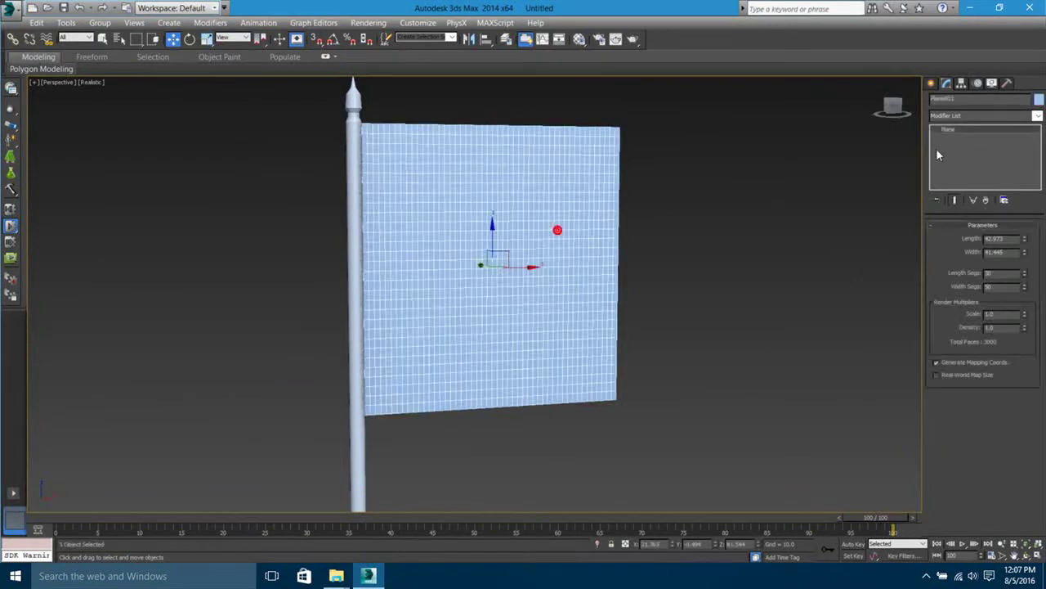
left_click(946, 117)
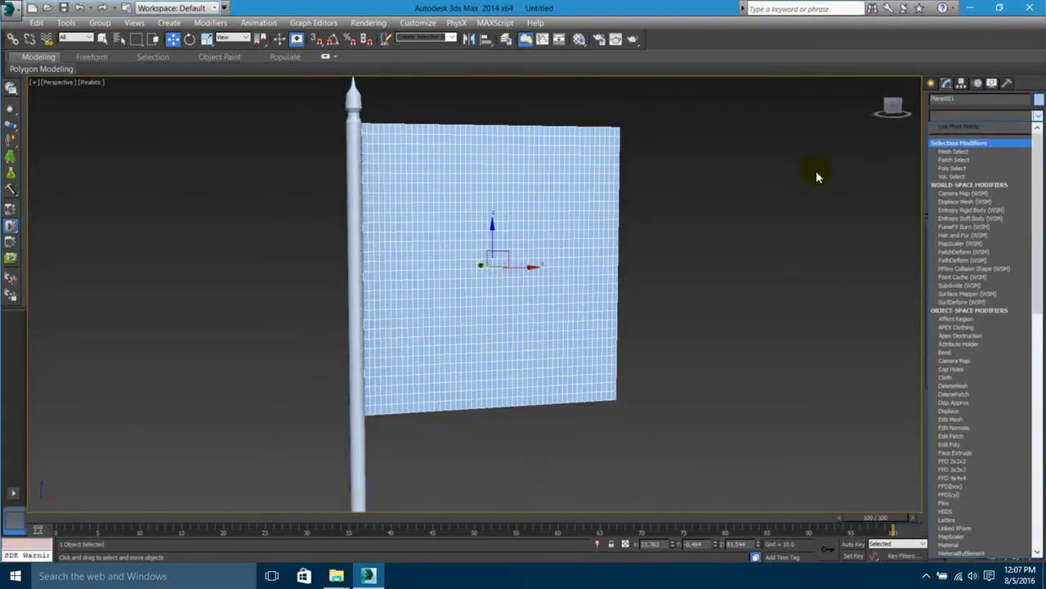
scroll(816, 176, "down", 7)
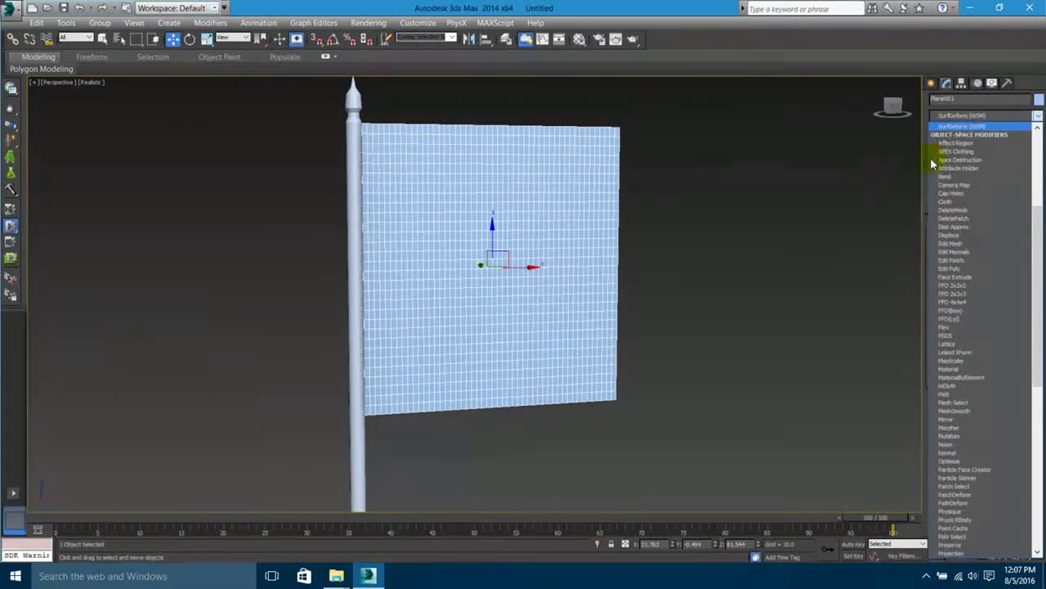
scroll(930, 157, "down", 15)
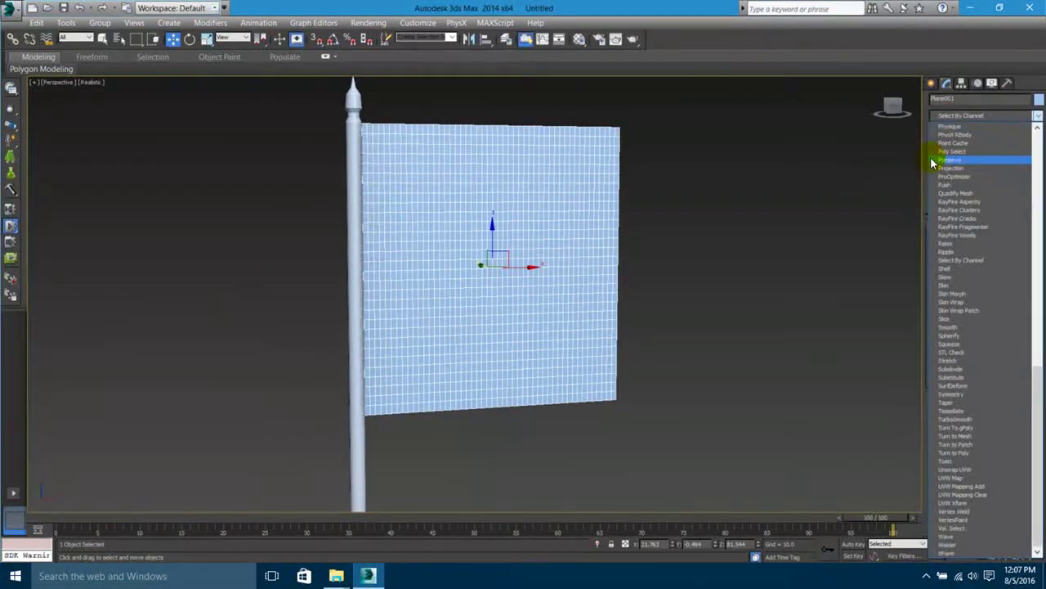
left_click(957, 268)
Reduce the Shell modifier's outer amount to about 0.13 for a thin cloth-like flag.
middle_click_drag(579, 243, 537, 259, "alt")
scroll(552, 232, "up", 4)
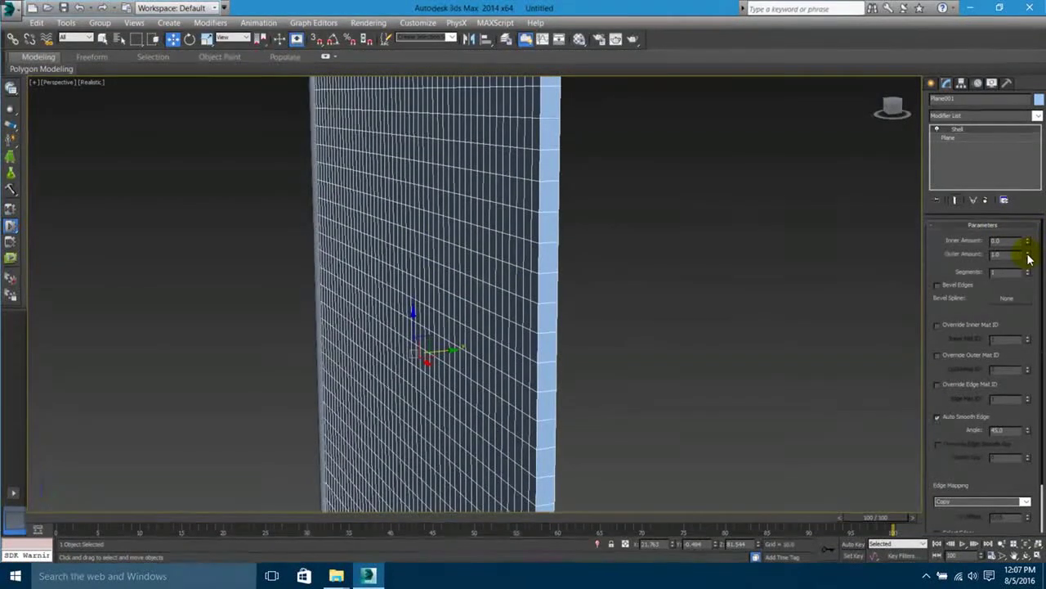
left_click_drag(1028, 255, 1025, 299)
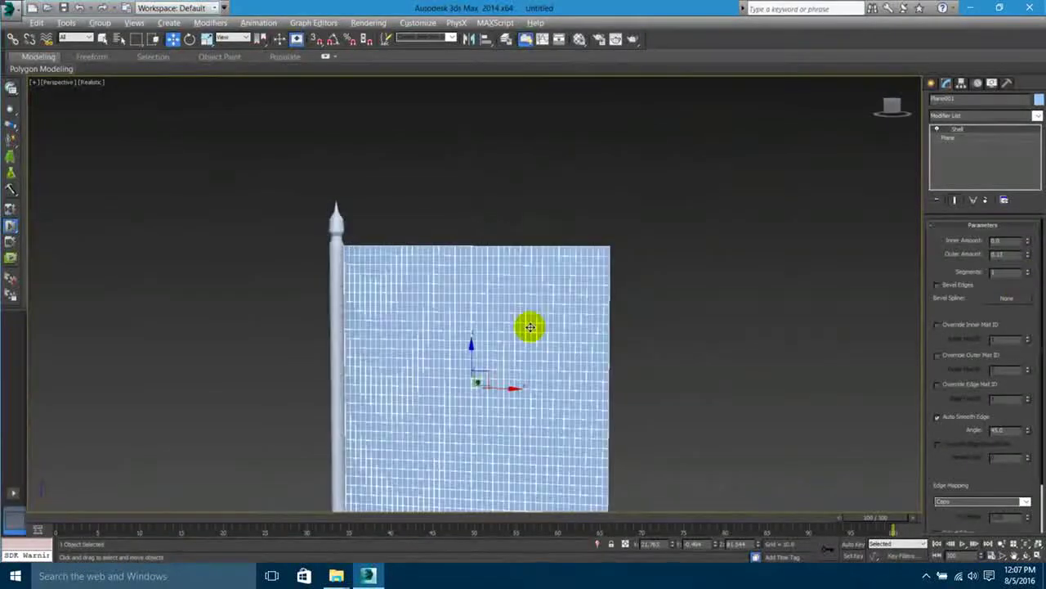
Examine the thin flag and its position against the pole in the perspective view.
middle_click_drag(504, 320, 523, 238)
scroll(509, 257, "up", 4)
scroll(503, 264, "down", 4)
middle_click_drag(530, 287, 490, 257)
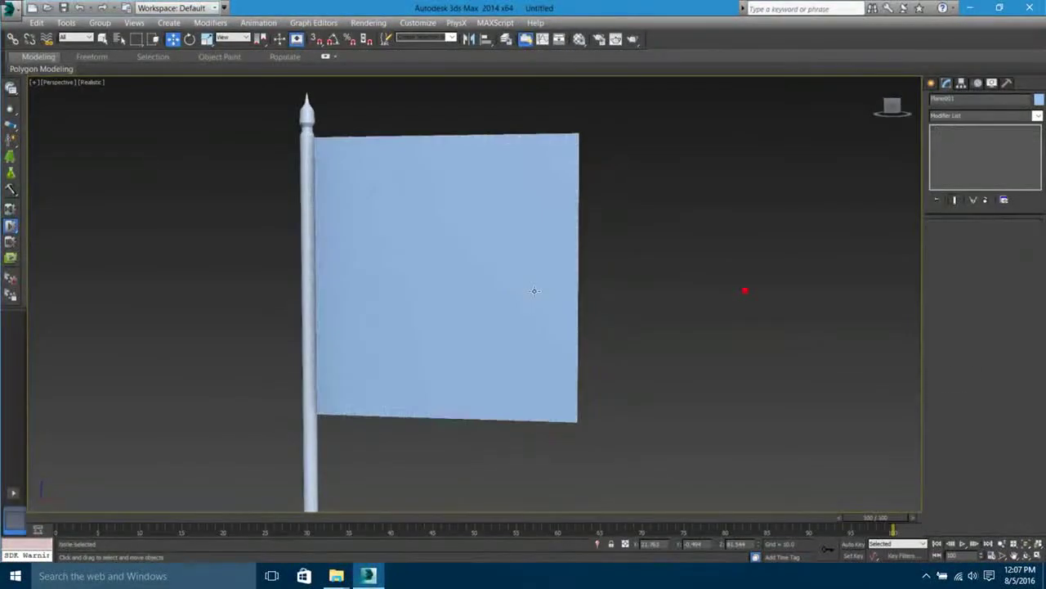
scroll(523, 270, "up", 3)
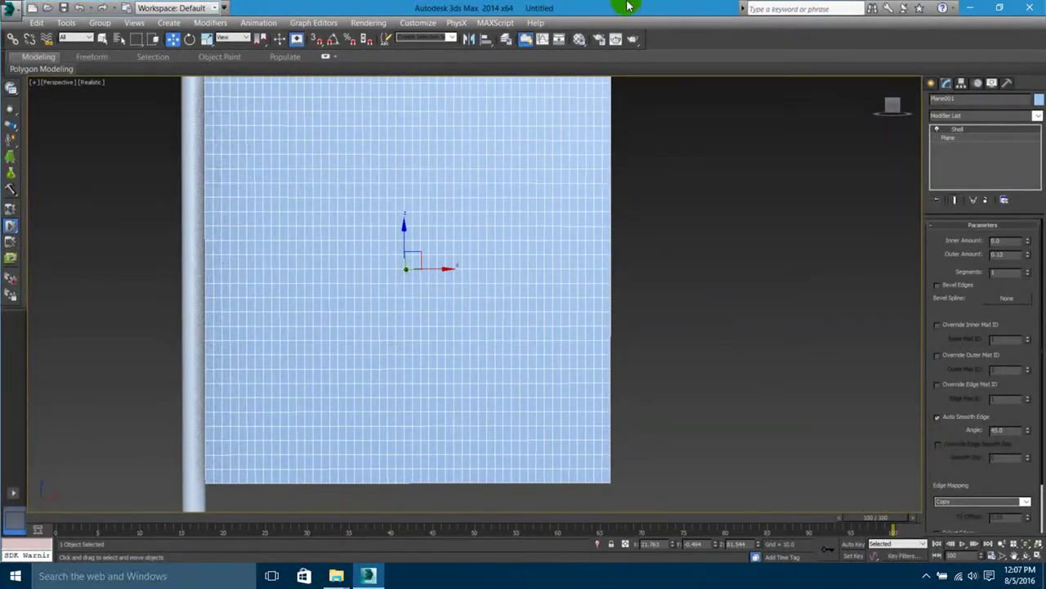
middle_click_drag(541, 275, 546, 252)
scroll(546, 252, "down", 3)
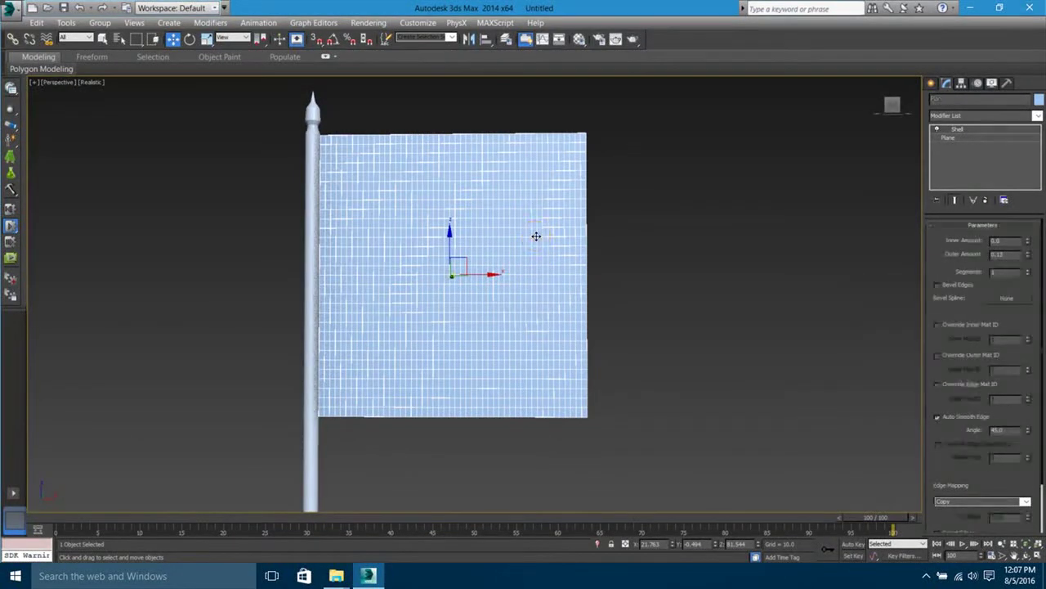
left_click(460, 260)
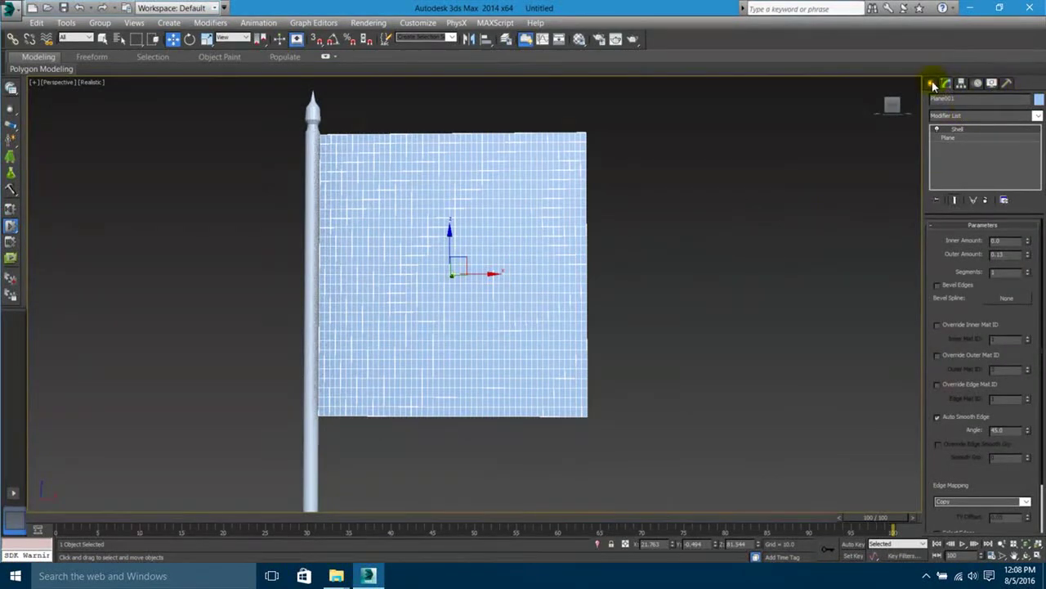
Draw a bone chain along the flagpole in the Front view, from the pole's tip to just below its base.
left_click(934, 84)
left_click(1009, 102)
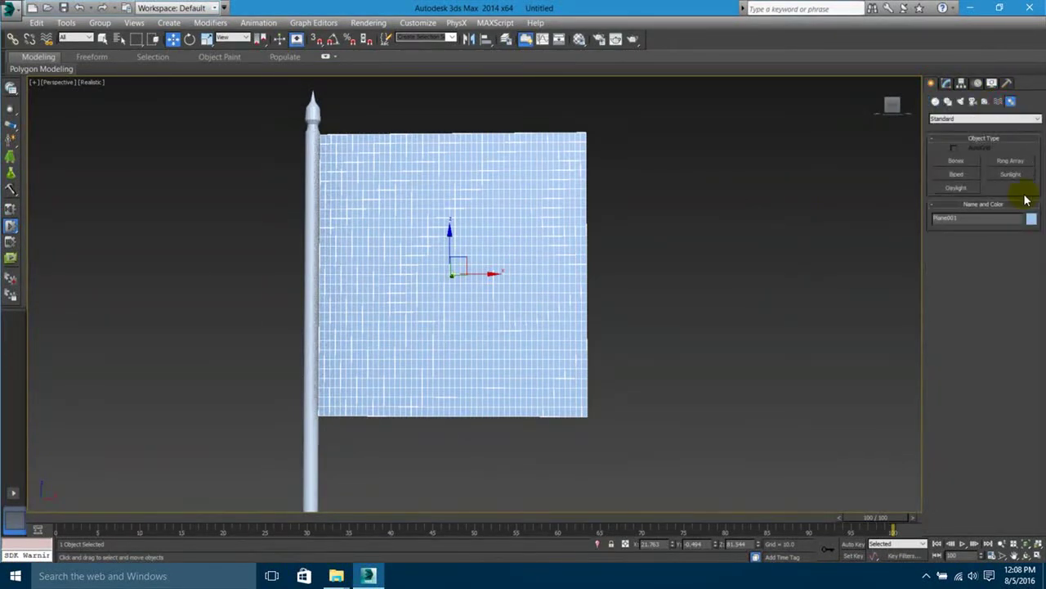
left_click(958, 162)
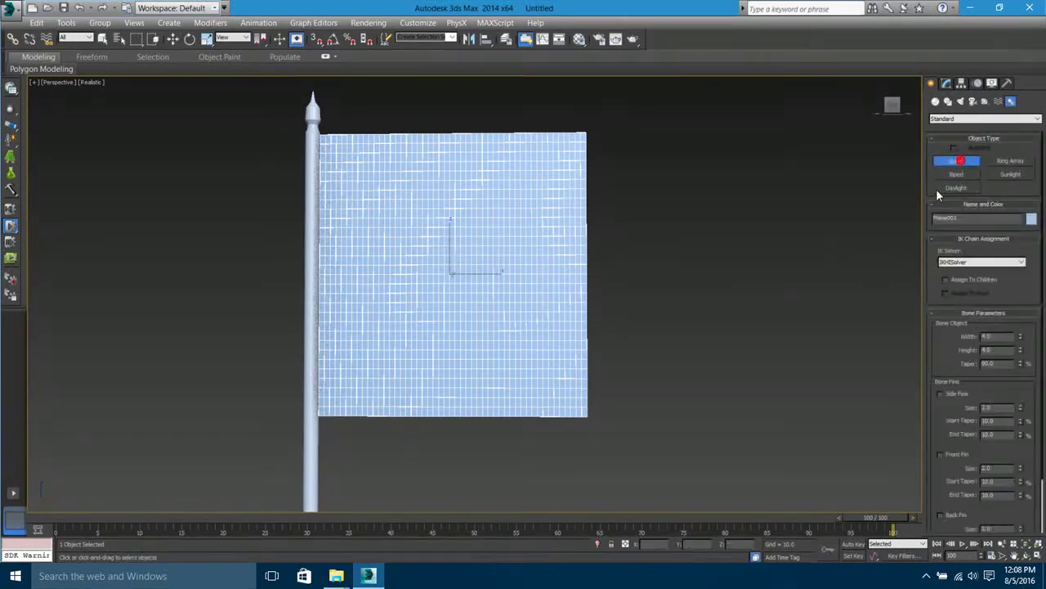
middle_click_drag(402, 336, 491, 253)
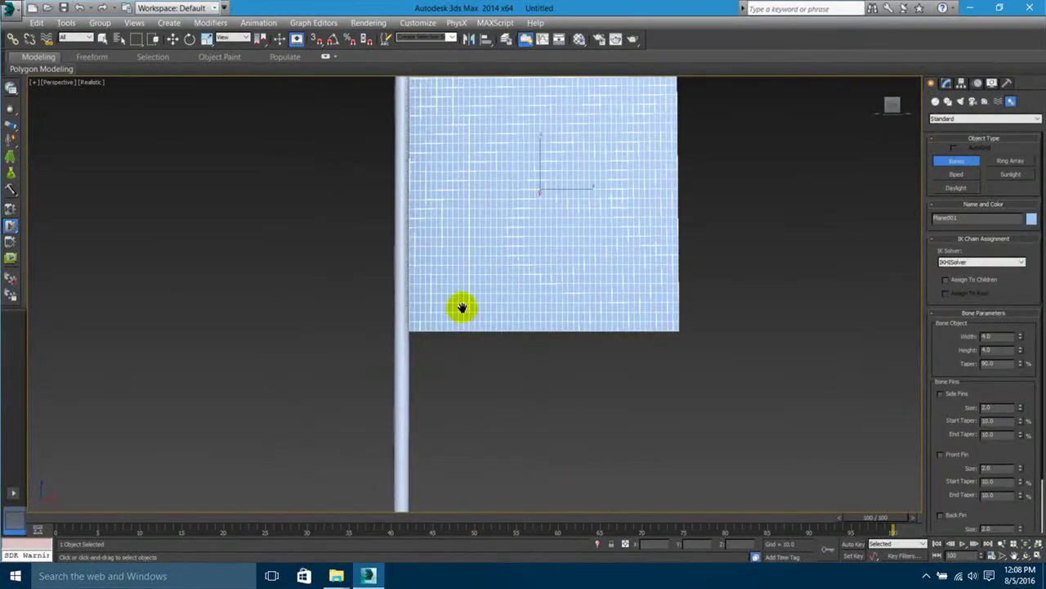
key("alt+w")
right_click(638, 203)
key("alt+w")
middle_click_drag(457, 196, 627, 173)
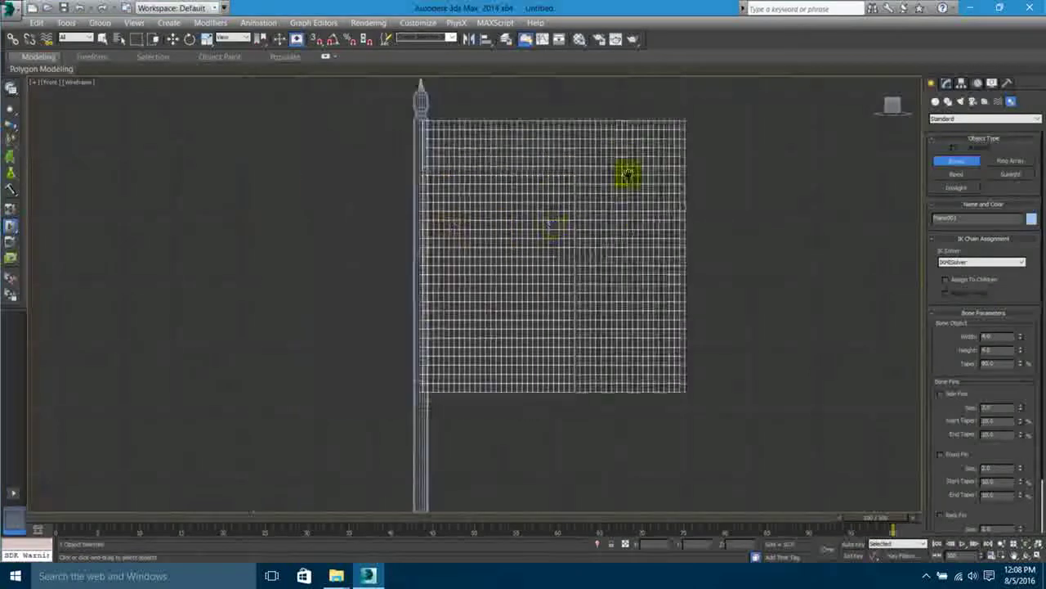
left_click(422, 104)
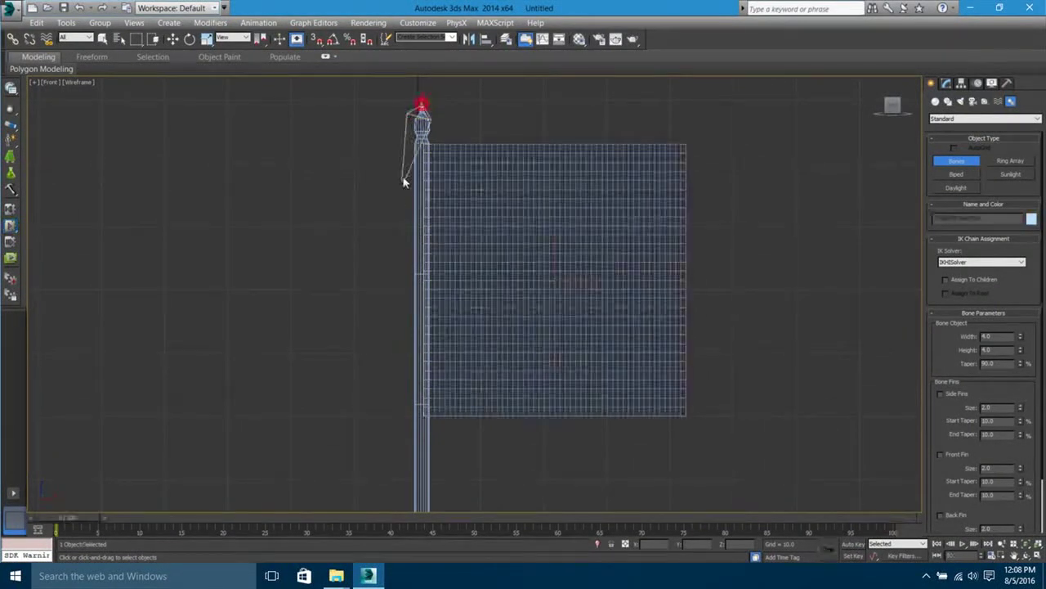
middle_click_drag(430, 358, 437, 218)
scroll(455, 284, "down", 2)
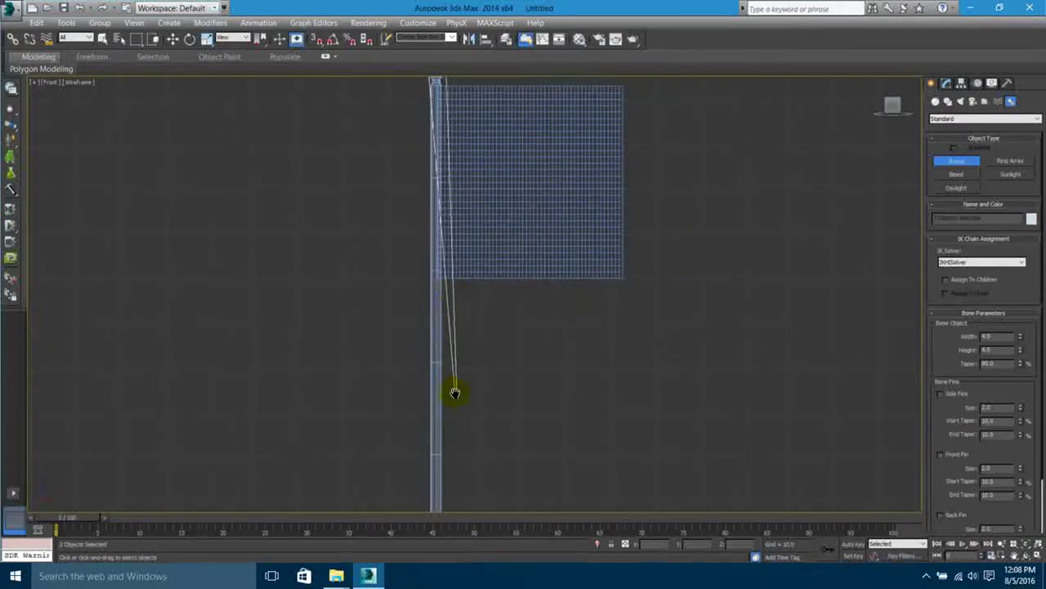
middle_click_drag(455, 391, 436, 285)
left_click(417, 450)
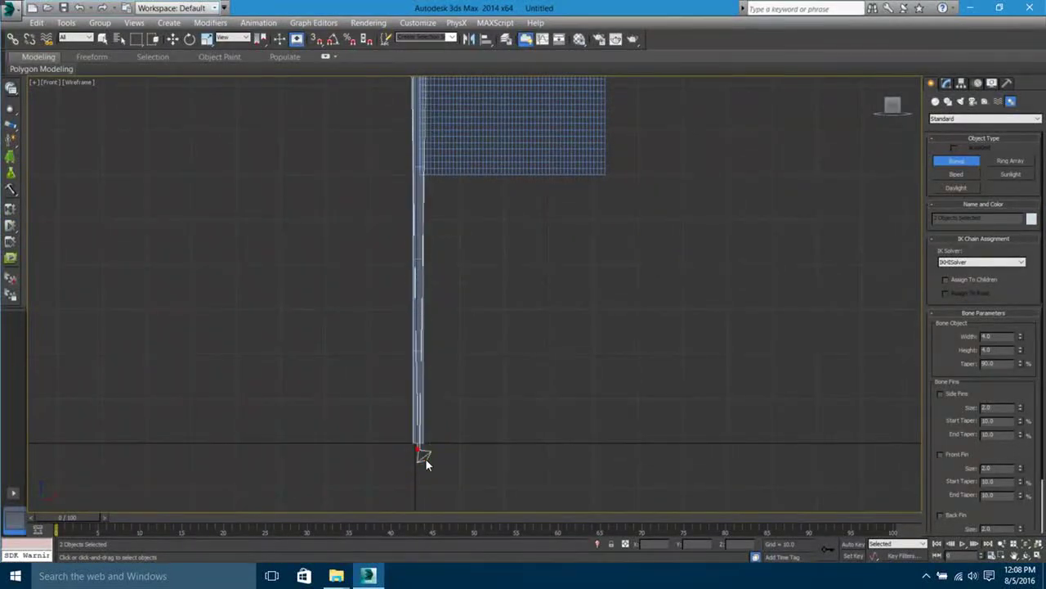
right_click(437, 467)
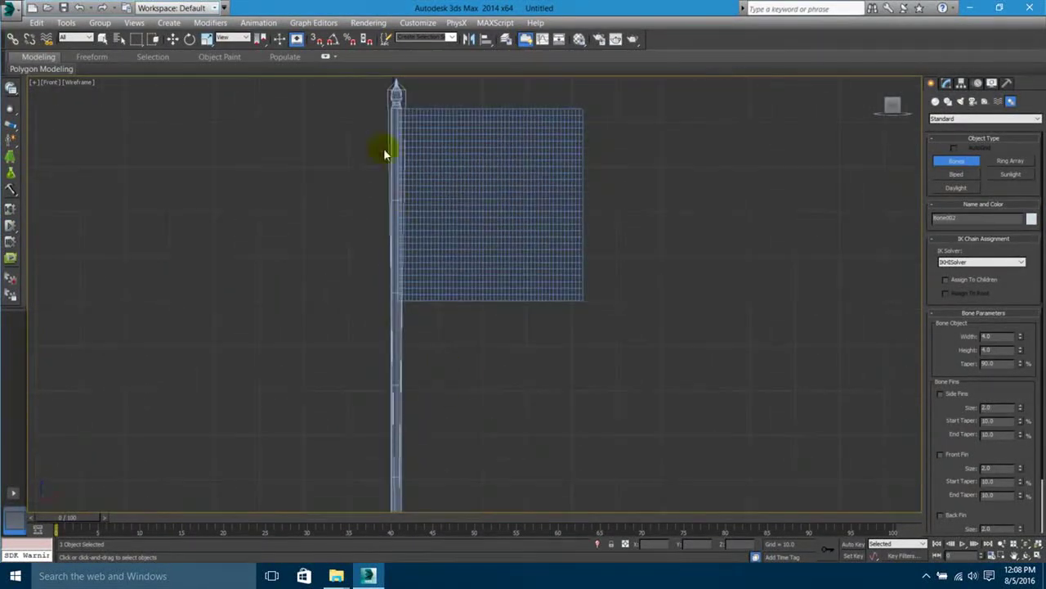
Apply a Skin modifier to the flag plane in the maximized perspective view.
key("alt+w")
scroll(251, 209, "up", 8)
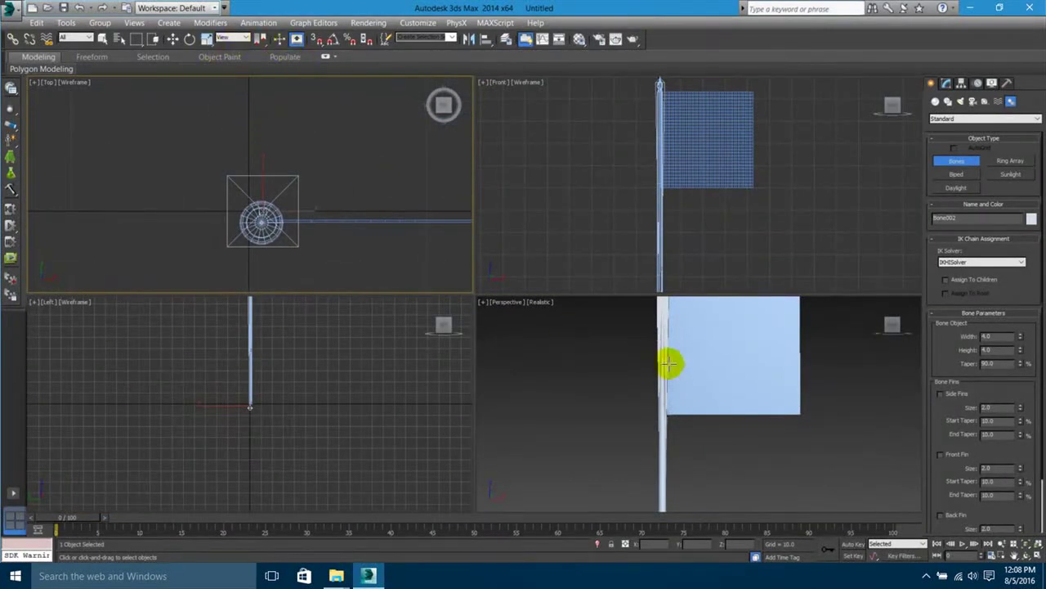
middle_click_drag(669, 364, 633, 365)
key("alt+w")
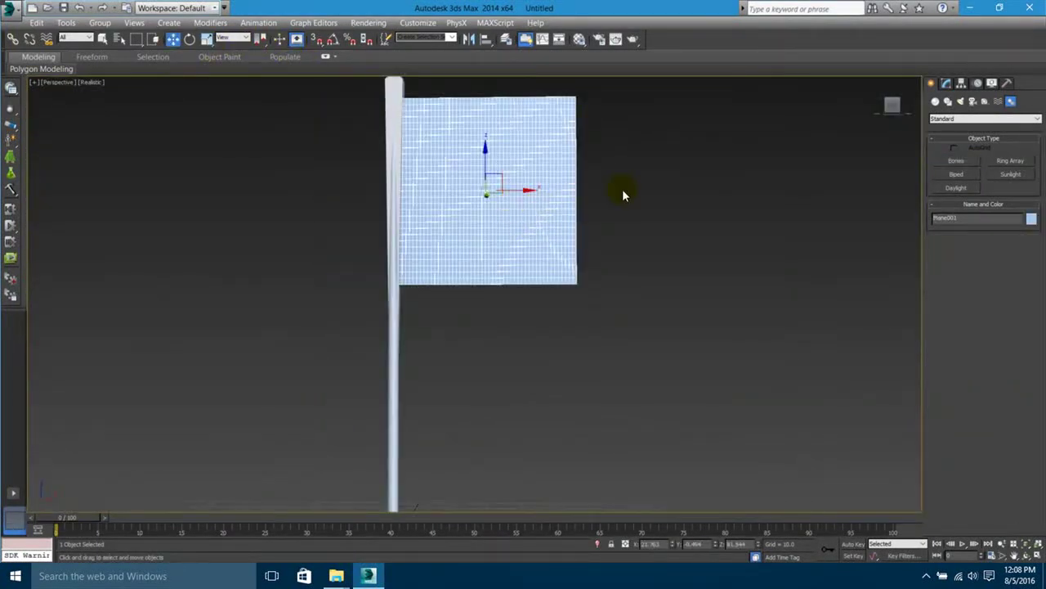
left_click(622, 195)
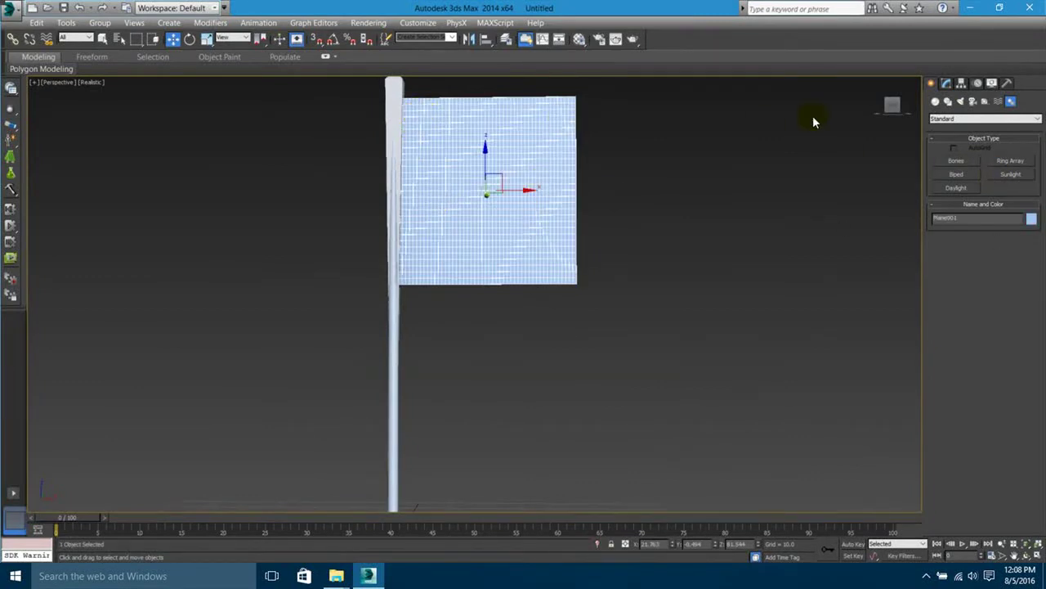
left_click(948, 83)
left_click(958, 115)
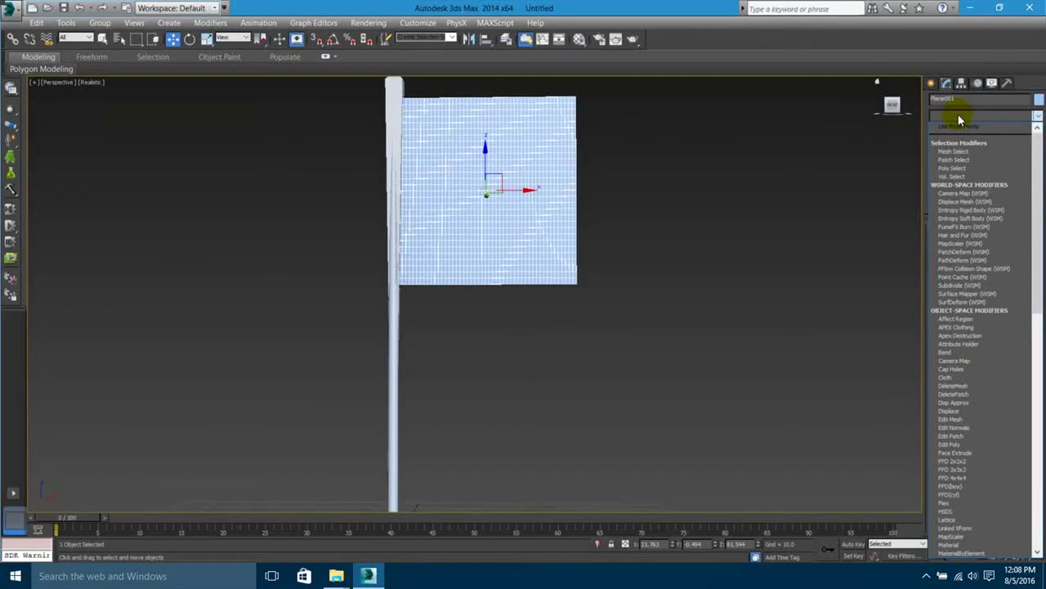
key("s")
key("s")
key("s")
key("s")
key("s")
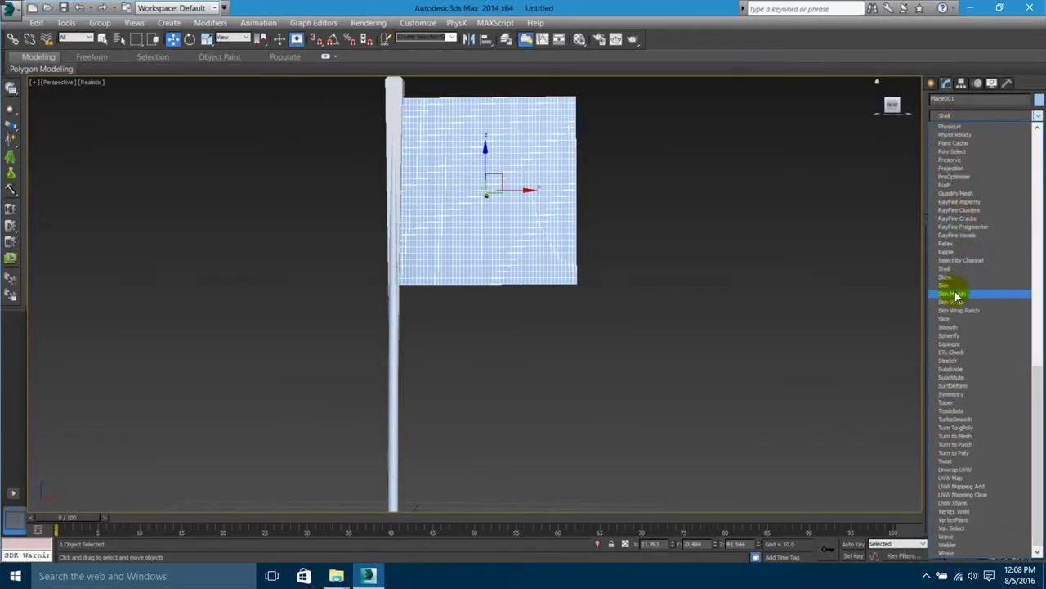
left_click(950, 285)
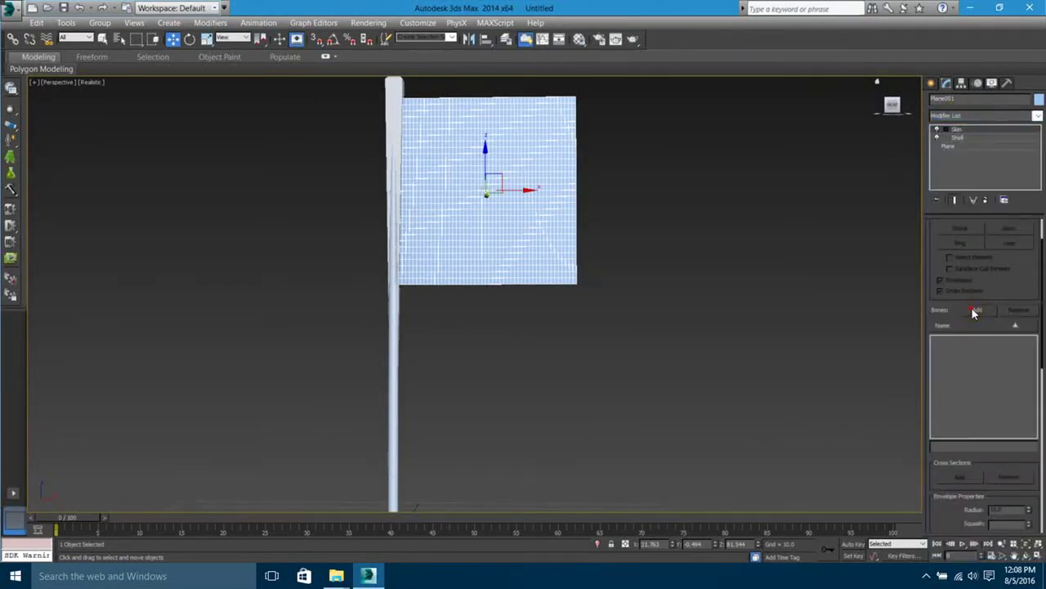
Add Bone001 and Bone002 to the flag's Skin modifier and deselect the flag.
left_click(974, 310)
left_click_drag(92, 127, 92, 136)
left_click(234, 343)
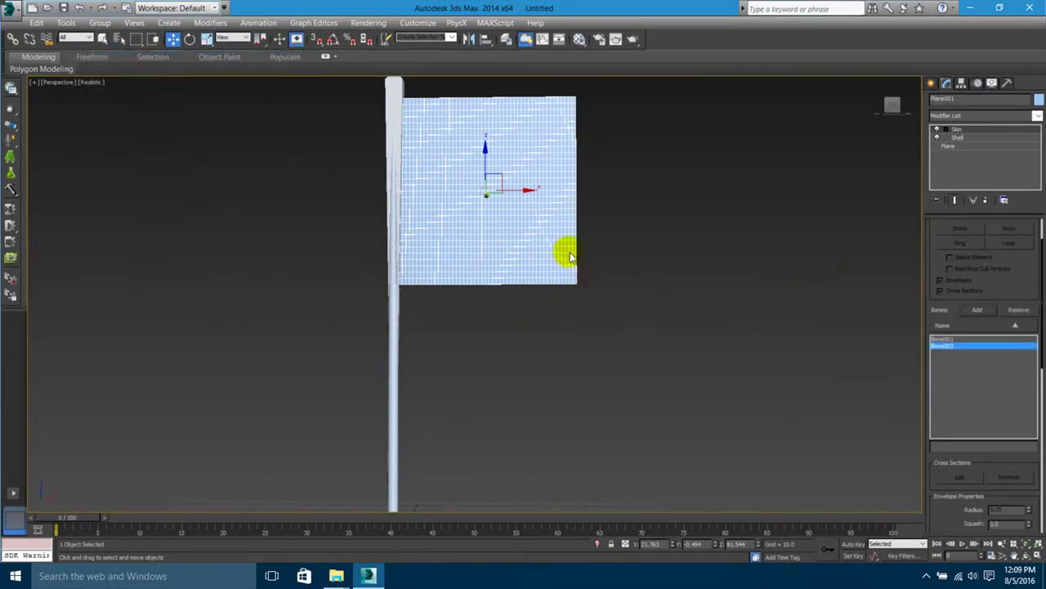
left_click(712, 147)
Select the long pole bone together with the small end bone at the base and hide both.
scroll(540, 271, "down", 3)
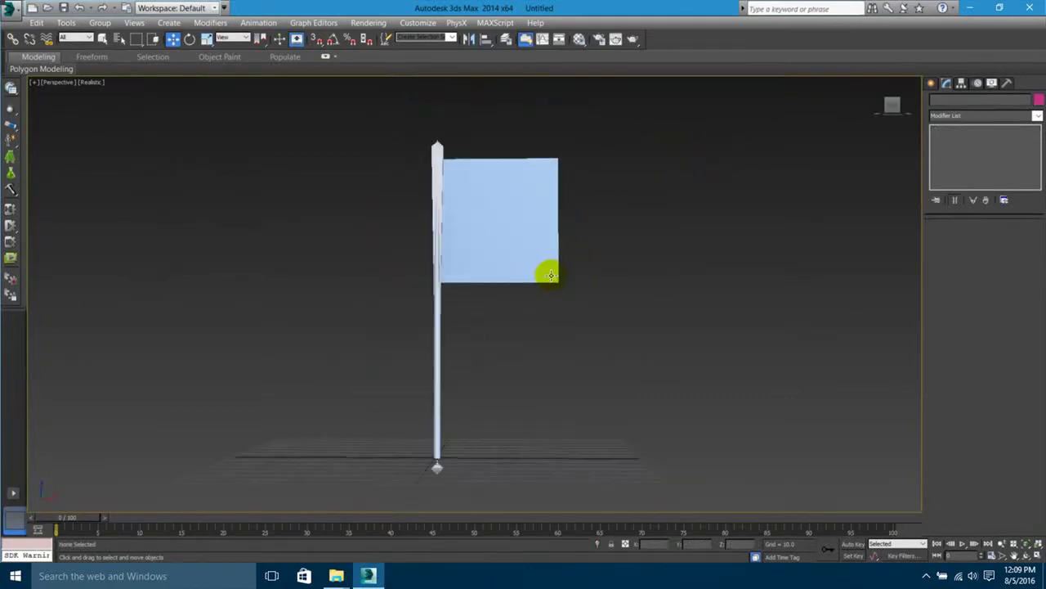
scroll(551, 275, "up", 2)
middle_click_drag(535, 278, 528, 297)
scroll(528, 297, "down", 2)
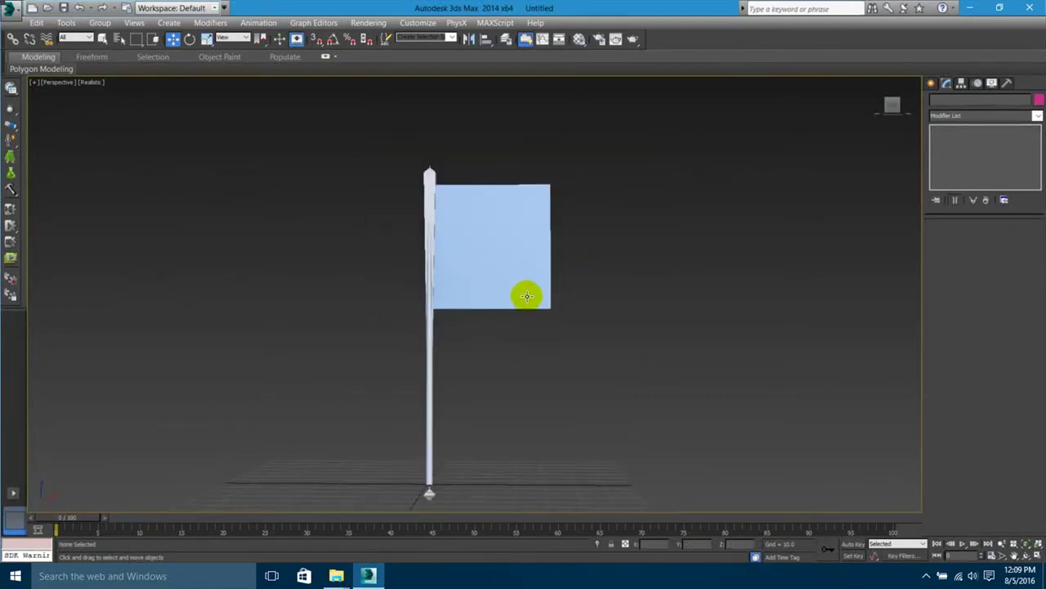
scroll(527, 296, "up", 2)
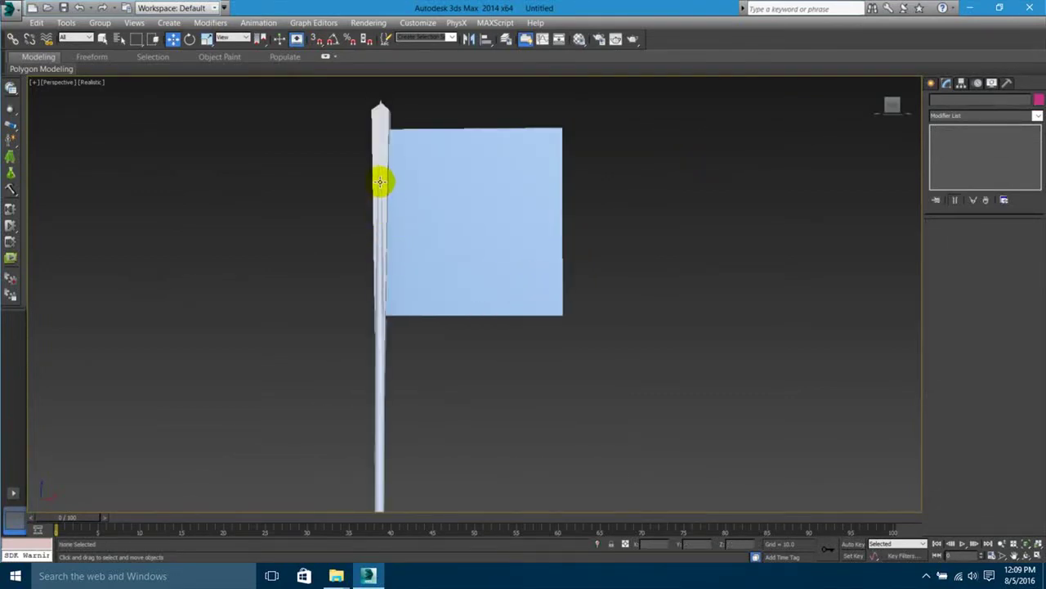
left_click(373, 141)
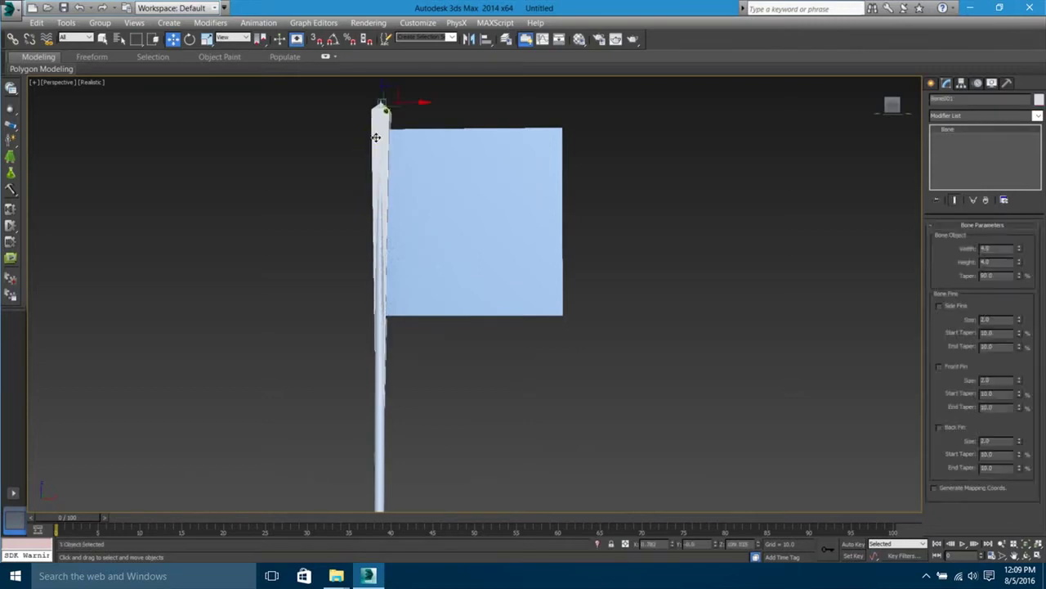
middle_click_drag(476, 202, 512, 99)
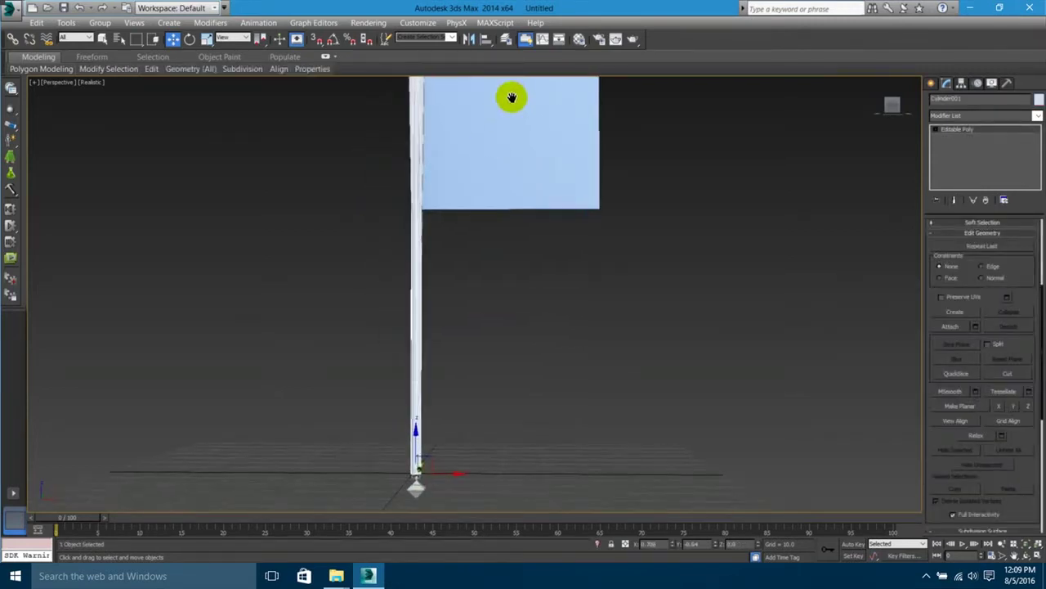
left_click(472, 426)
left_click(416, 486)
middle_click_drag(446, 278, 459, 416)
left_click(438, 190, "ctrl")
middle_click_drag(482, 332, 481, 213)
right_click(437, 104)
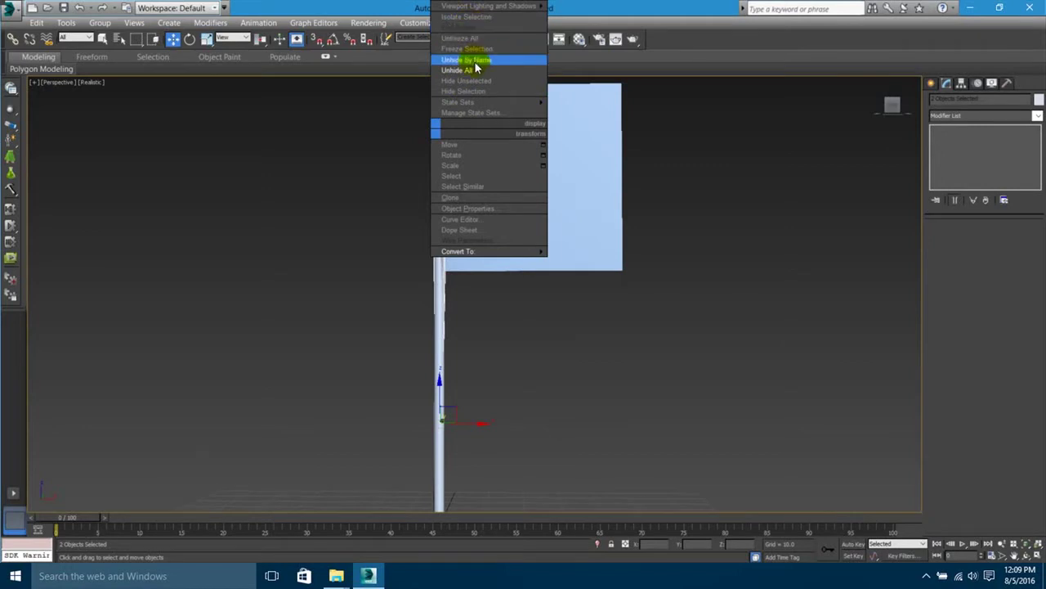
left_click(474, 61)
Select the skinned flag plane and look over the available PhysX commands.
middle_click_drag(593, 352, 463, 434)
scroll(381, 276, "up", 5)
scroll(382, 327, "down", 2)
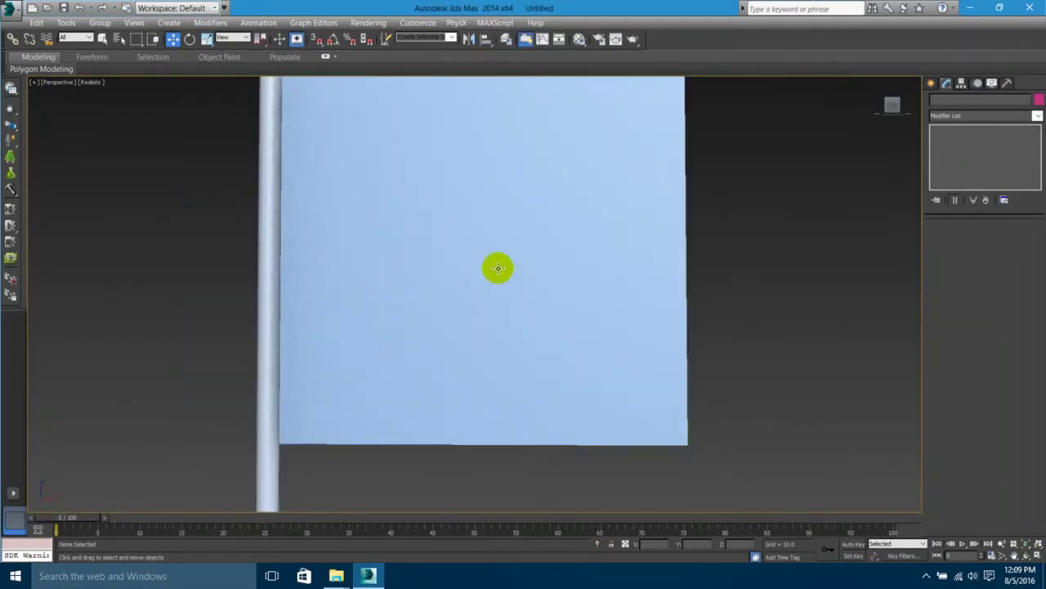
left_click(498, 267)
scroll(474, 306, "down", 3)
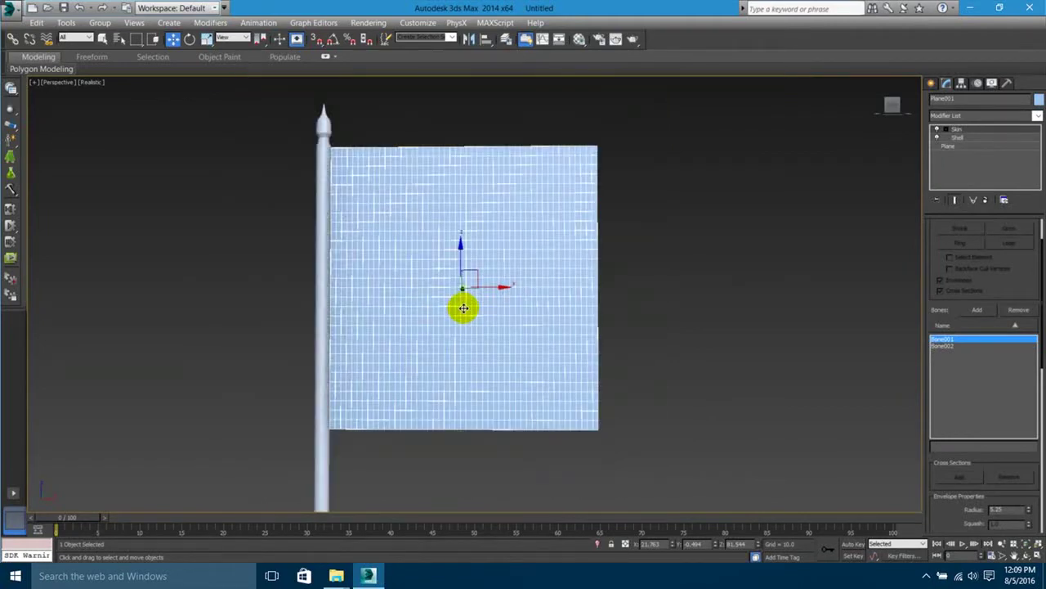
left_click(456, 22)
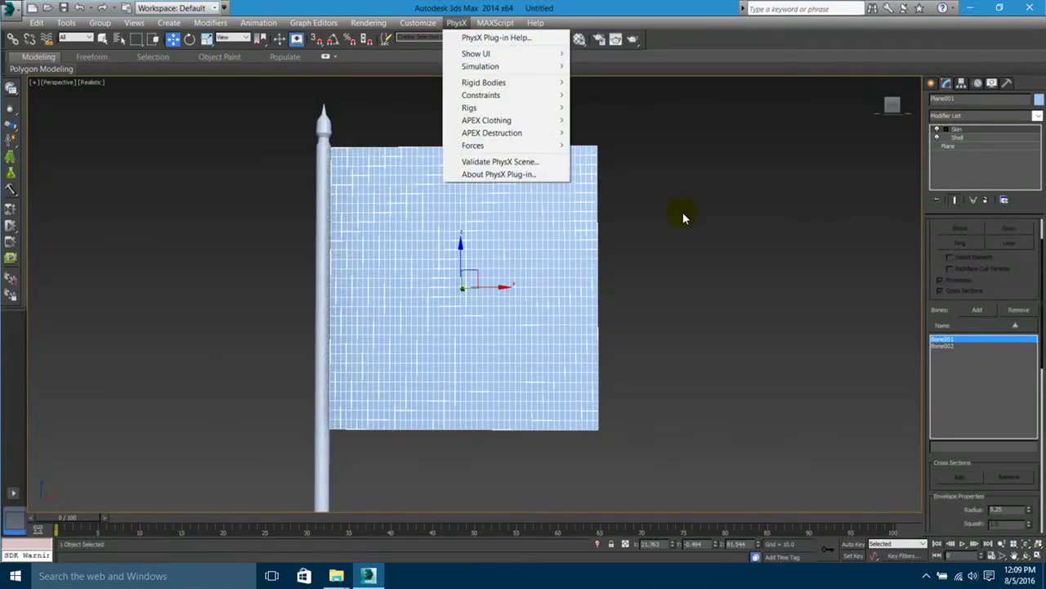
left_click(683, 217)
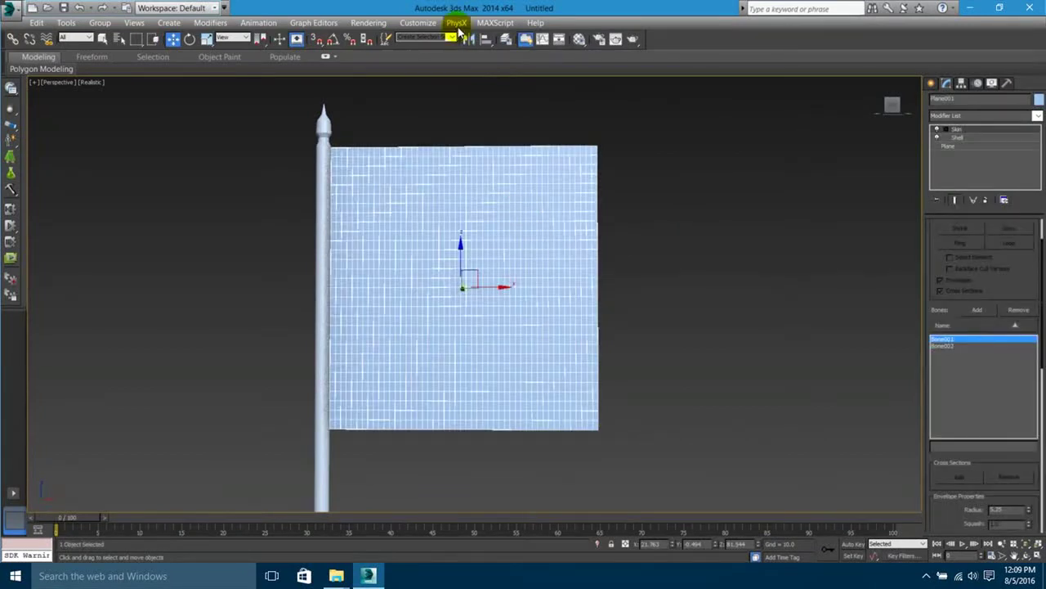
Add an APEX Clothing modifier to the flag and activate its Max Distance painting with a brush value of 50.
left_click(457, 23)
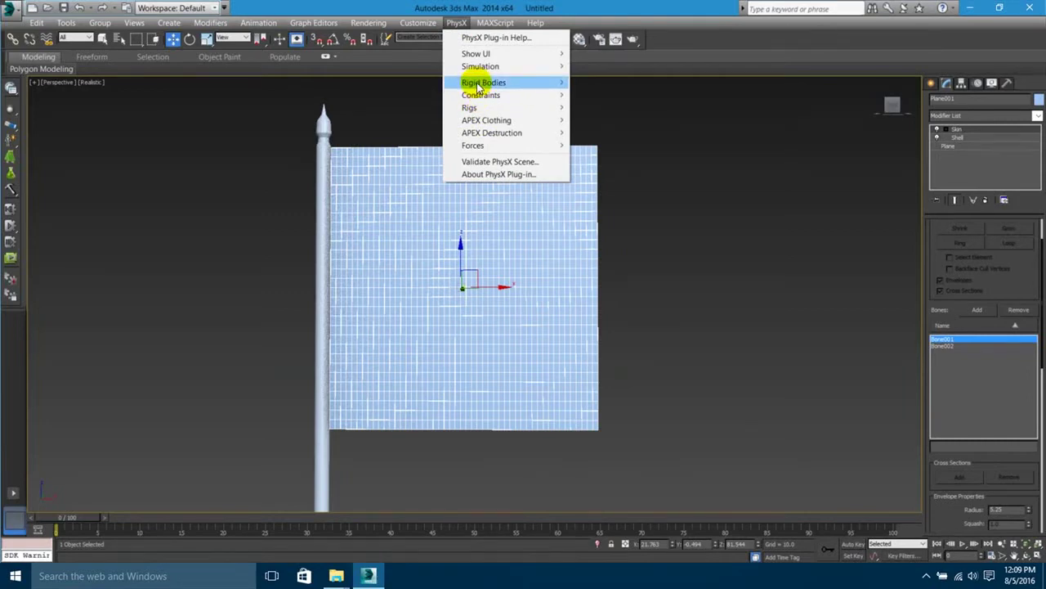
mouse_move(493, 123)
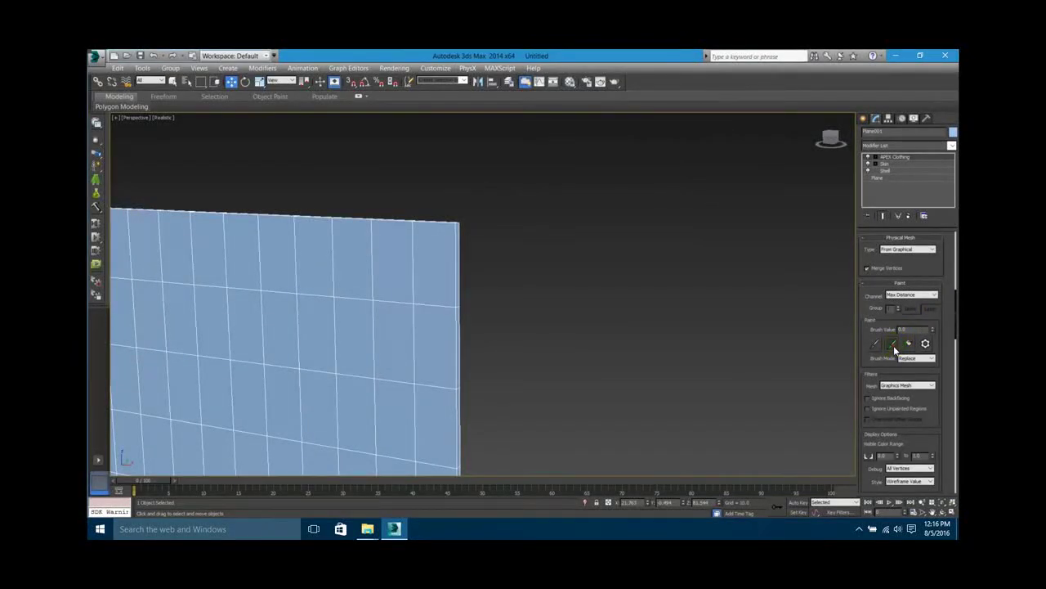
left_click(895, 348)
left_click_drag(914, 329, 901, 330)
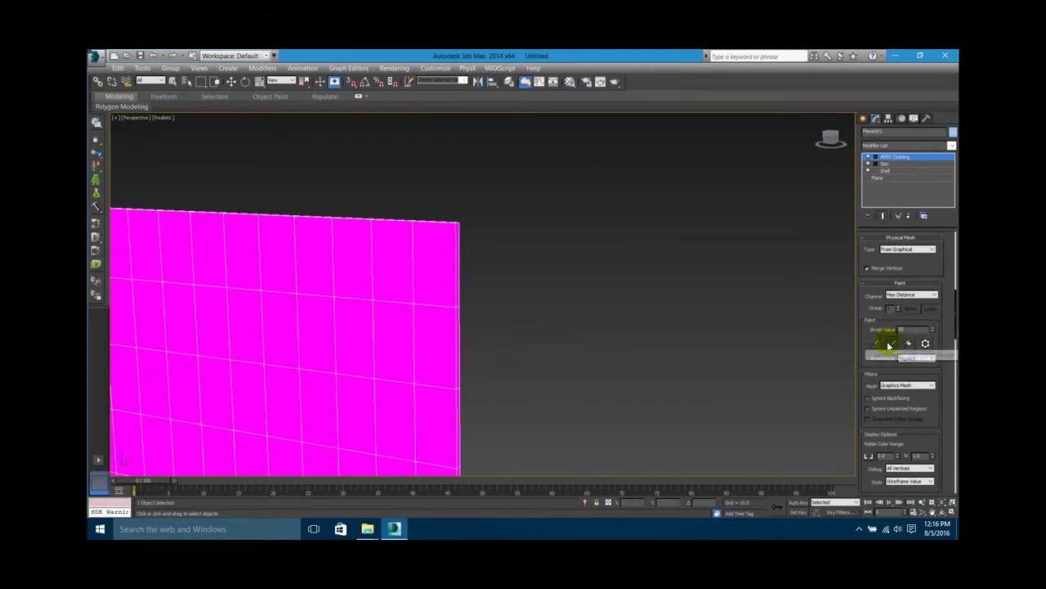
Paint the vertices at the flag's outer upper corner with the Max Distance brush at 50, covering both sides of the cloth's thickness.
middle_click_drag(490, 271, 455, 308)
scroll(395, 289, "up", 5)
left_click(395, 290)
scroll(570, 286, "up", 3)
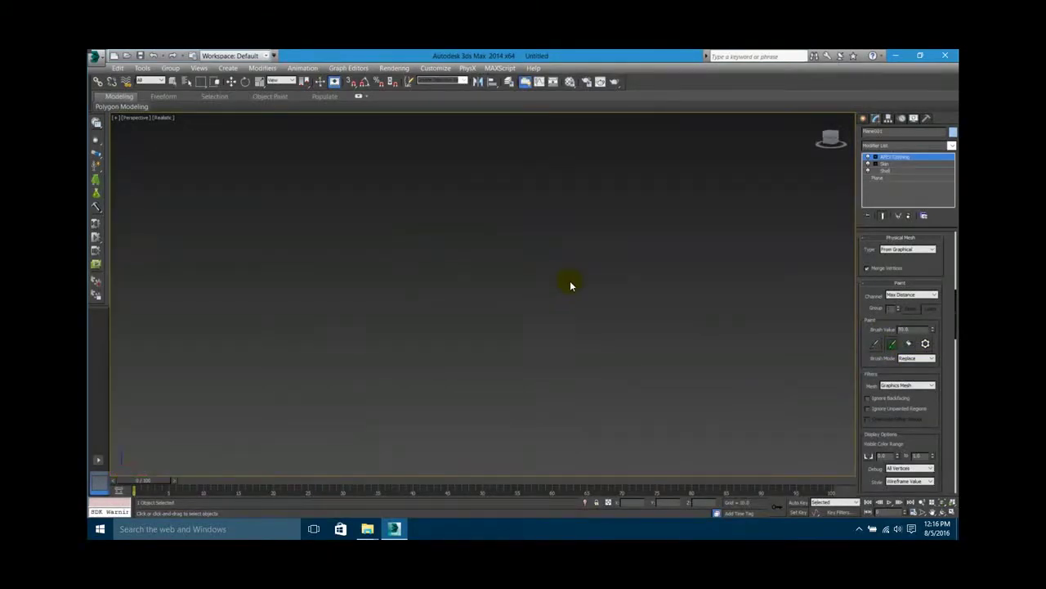
scroll(570, 285, "down", 1)
left_click(551, 289)
left_click(608, 236)
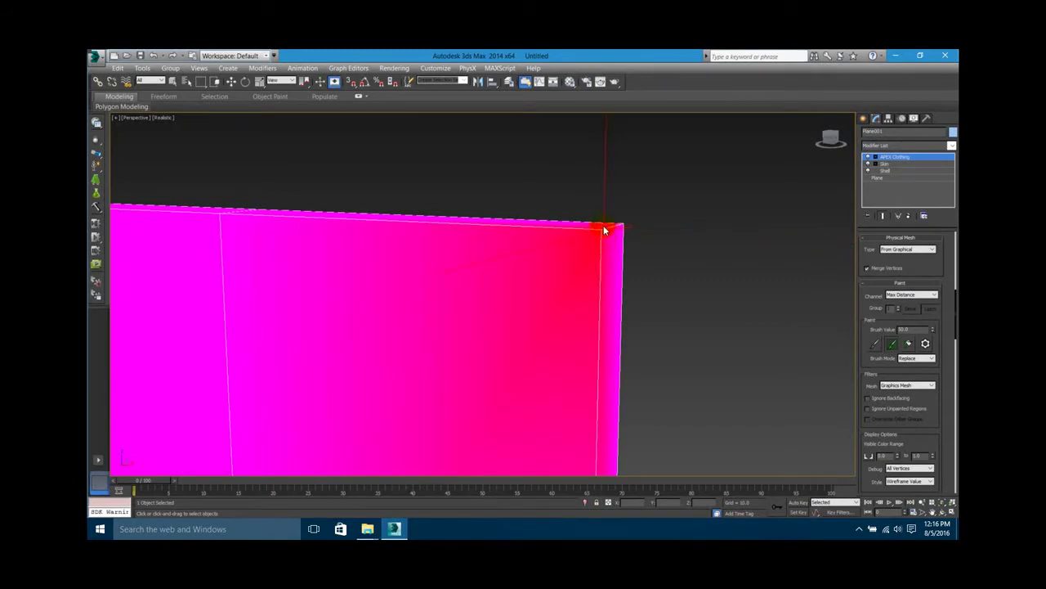
left_click(604, 227)
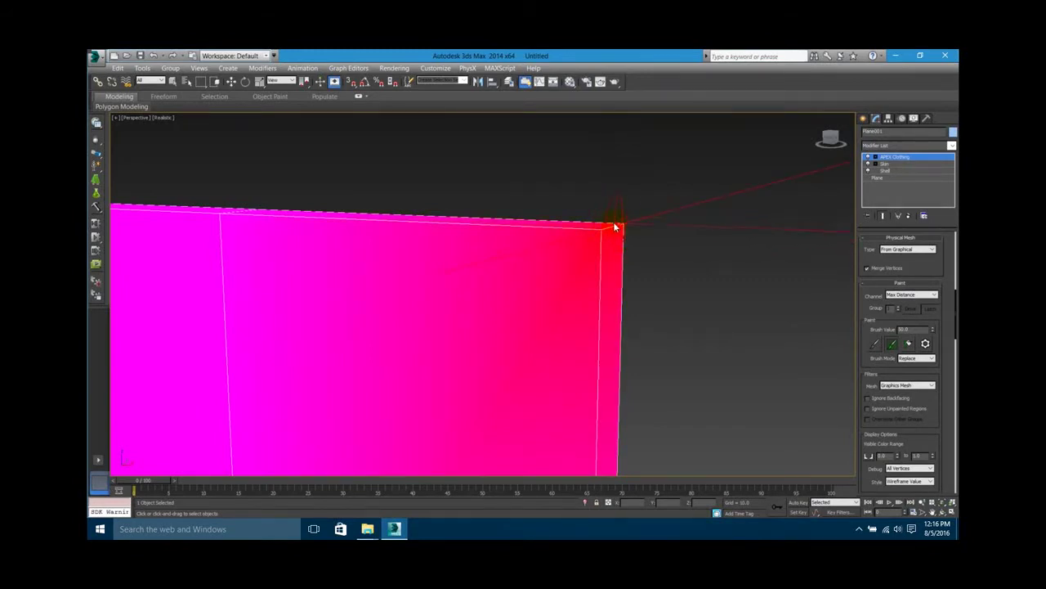
Paint Max Distance 50 on the outer-edge vertices just below the flag's upper corner.
middle_click_drag(614, 306, 607, 222)
scroll(607, 222, "down", 5)
middle_click_drag(618, 349, 556, 275)
scroll(544, 294, "up", 3)
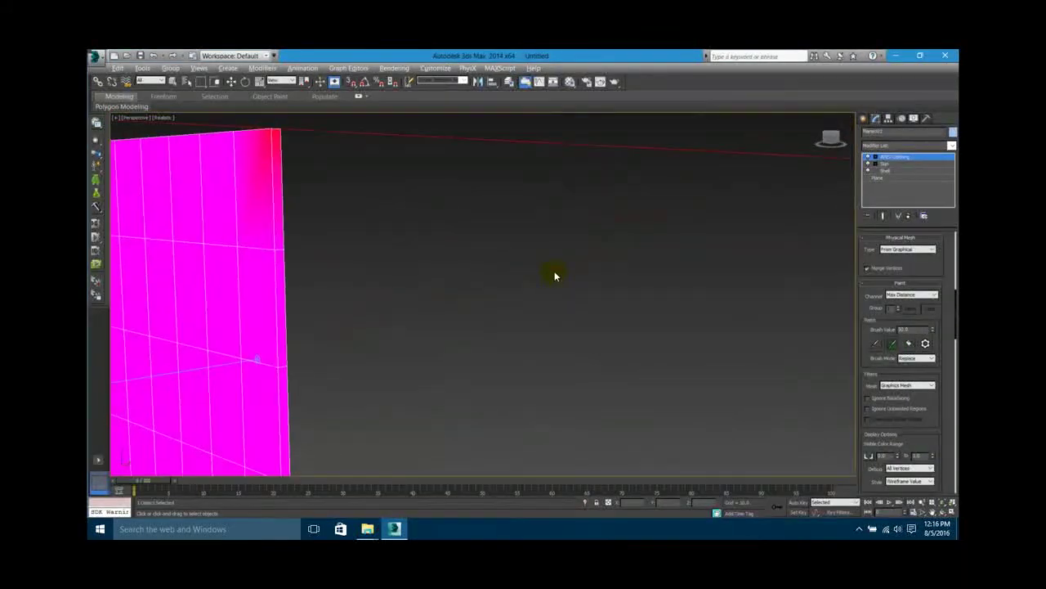
middle_click_drag(412, 272, 417, 301)
scroll(343, 289, "up", 3)
left_click(310, 295)
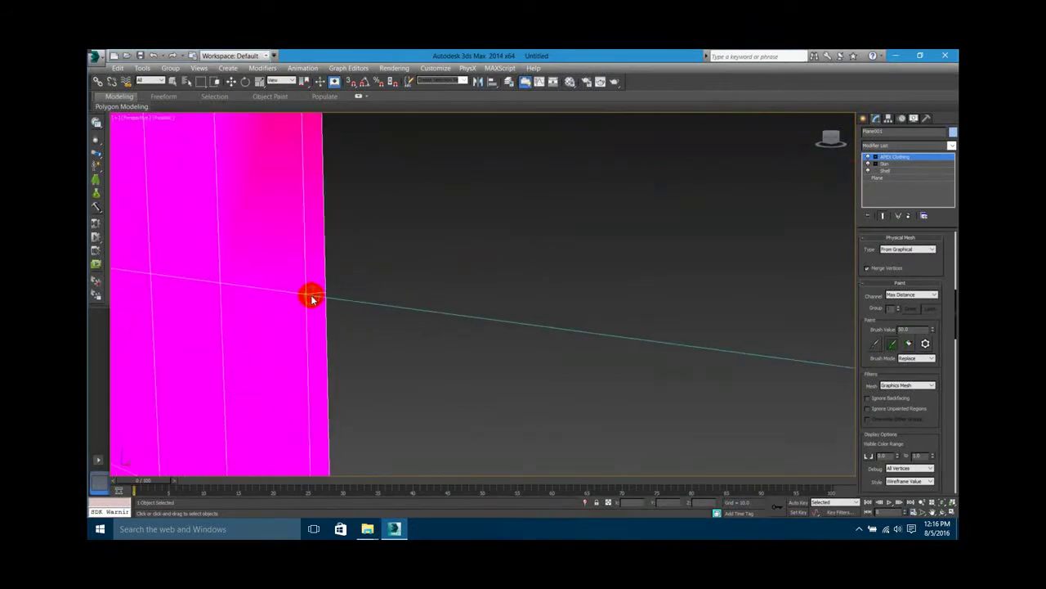
left_click_drag(314, 292, 324, 297)
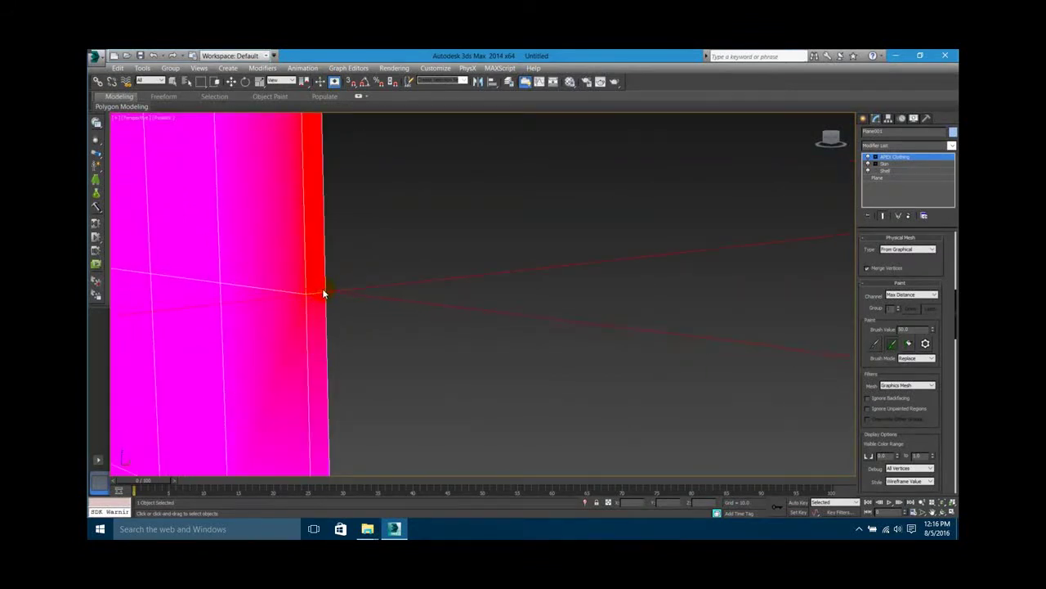
Continue painting Max Distance 50 down the flag's outer edge as far as its lower corner.
scroll(323, 294, "down", 3)
mouse_move(324, 302)
middle_mouse_down()
mouse_move(320, 220)
mouse_move(332, 211)
middle_mouse_up()
left_click(330, 307)
middle_click_drag(330, 311, 370, 334, "alt")
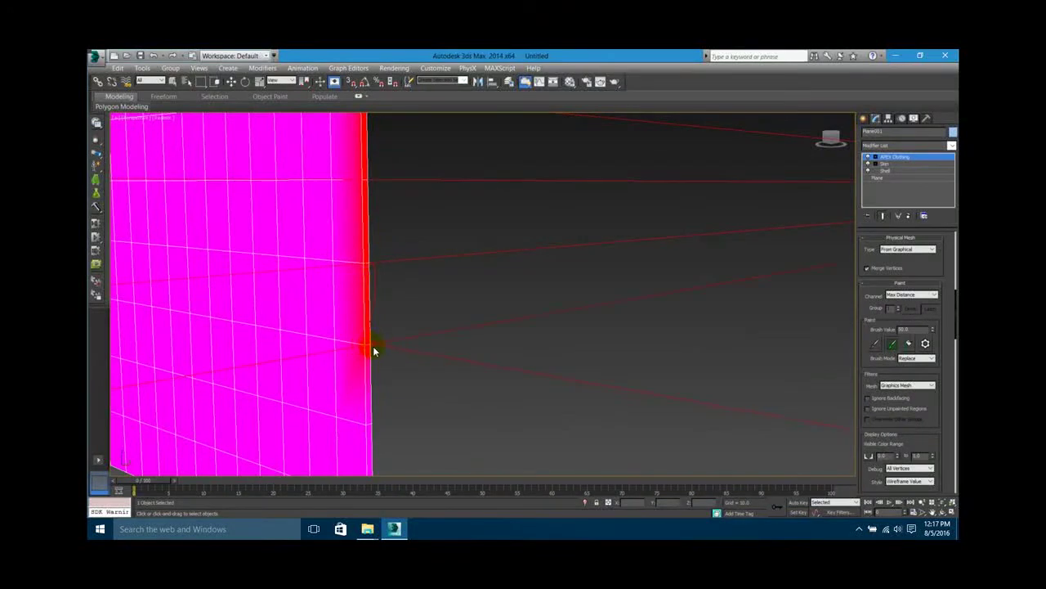
middle_click_drag(372, 418, 350, 351, "alt")
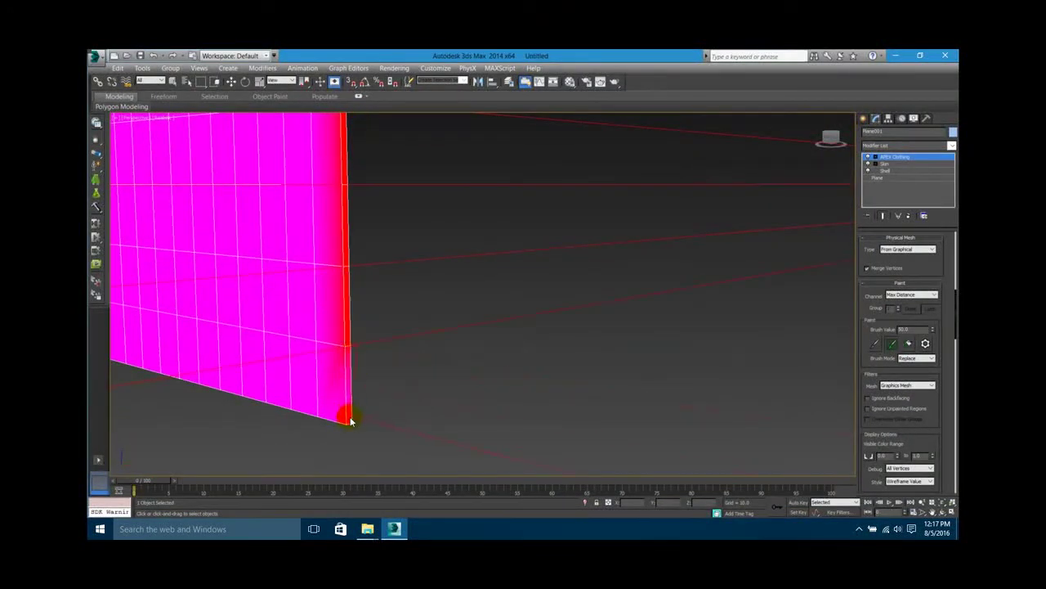
Paint the flag's surface with Max Distance 50, leaving a strip beside the pole, and set Debug to Visualizer Off.
scroll(360, 400, "down", 8)
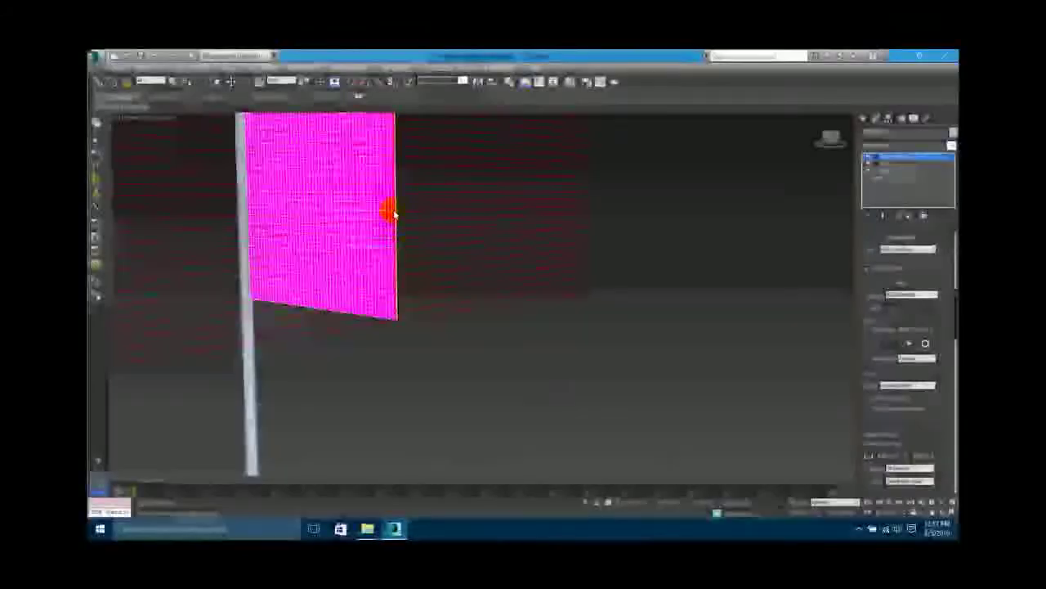
middle_click_drag(392, 215, 439, 374)
scroll(439, 373, "down", 2)
middle_click_drag(444, 334, 455, 257, "alt")
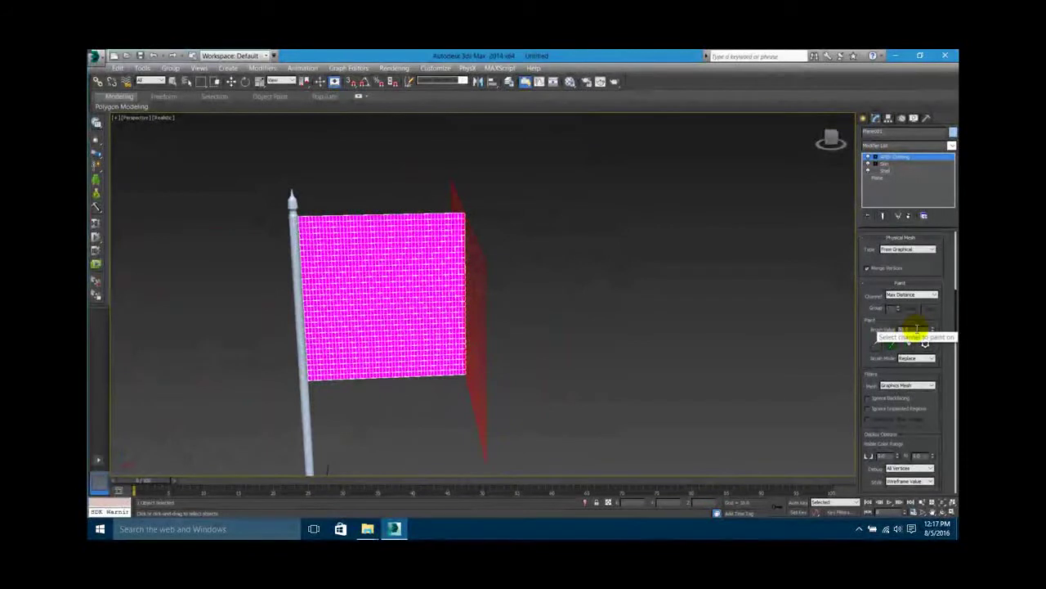
mouse_move(433, 239)
left_mouse_down()
mouse_move(441, 225)
mouse_move(455, 251)
mouse_move(456, 367)
mouse_move(403, 356)
left_mouse_up()
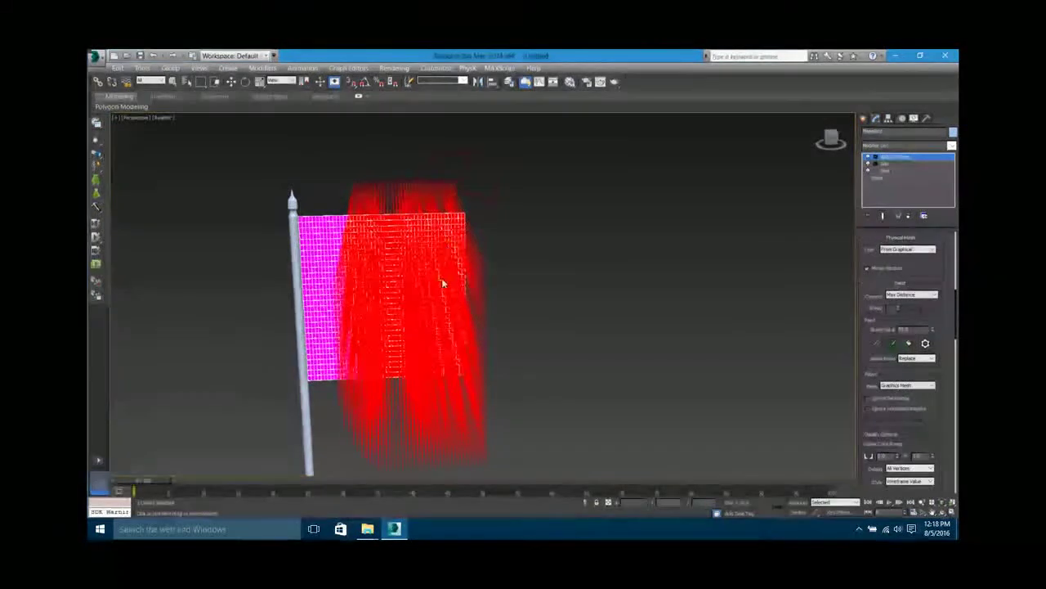
scroll(931, 436, "down", 2)
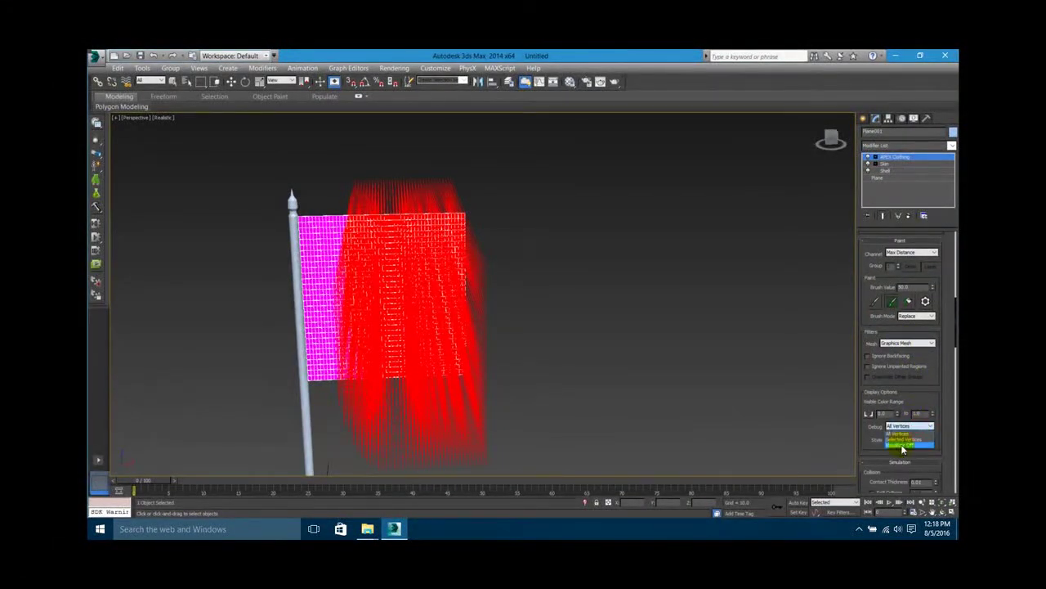
left_click(901, 441)
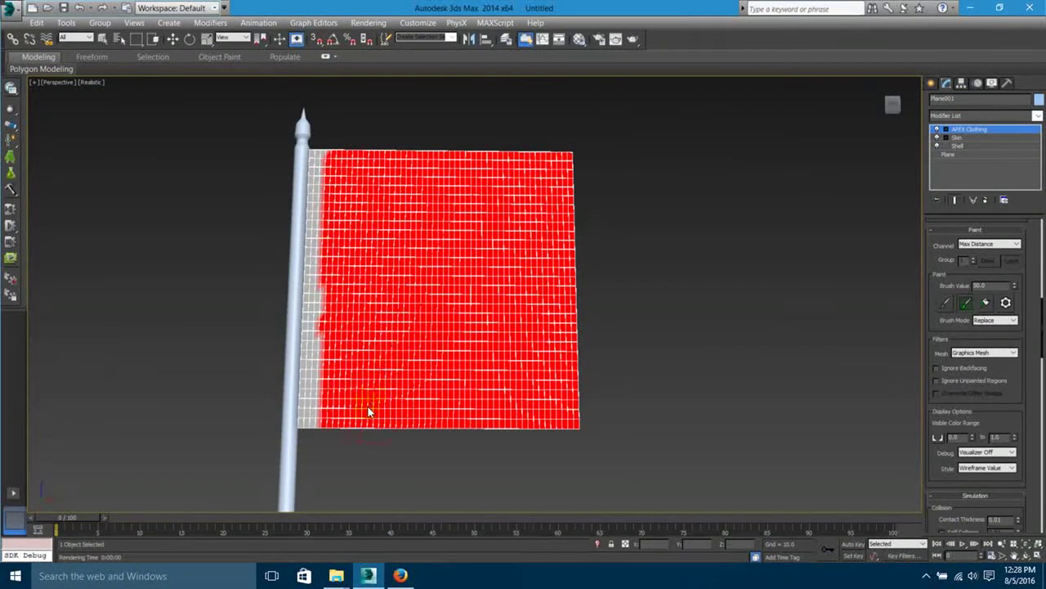
Set the Max Distance brush value to 0.5 and resize the brush for the strip beside the pole.
mouse_move(301, 151)
left_mouse_down()
mouse_move(299, 187)
mouse_move(311, 169)
mouse_move(308, 417)
left_mouse_up()
left_click_drag(314, 160, 317, 157)
left_click(965, 304)
left_click_drag(372, 241, 373, 256, "ctrl+shift")
Try painting the upper part of the pole-side strip at 0.5, then undo the stray strokes.
left_click_drag(310, 164, 304, 211)
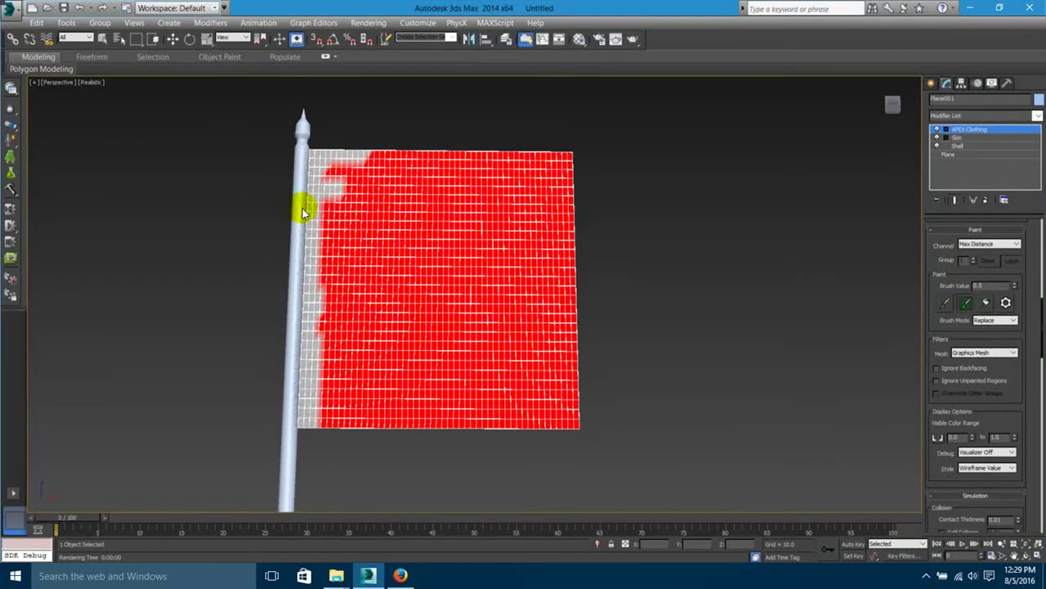
key("ctrl+z")
key("ctrl+z")
left_click(301, 233)
key("ctrl+z")
Paint the pole-side strip down to the flag's lower edge with Max Distance 0.5 and leave painting mode.
left_click_drag(305, 291, 299, 421)
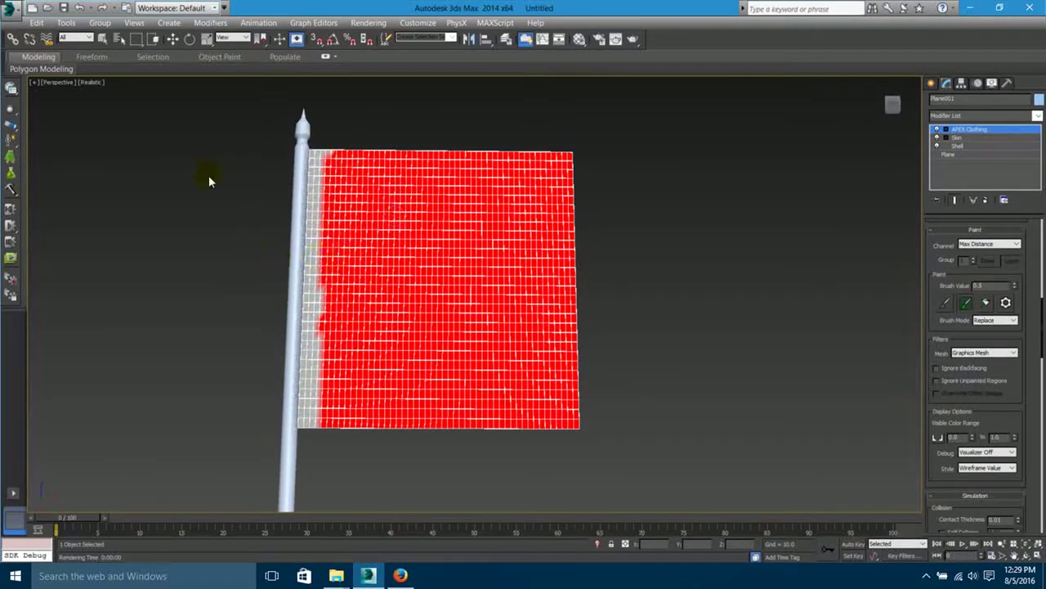
middle_click_drag(393, 196, 420, 182, "alt")
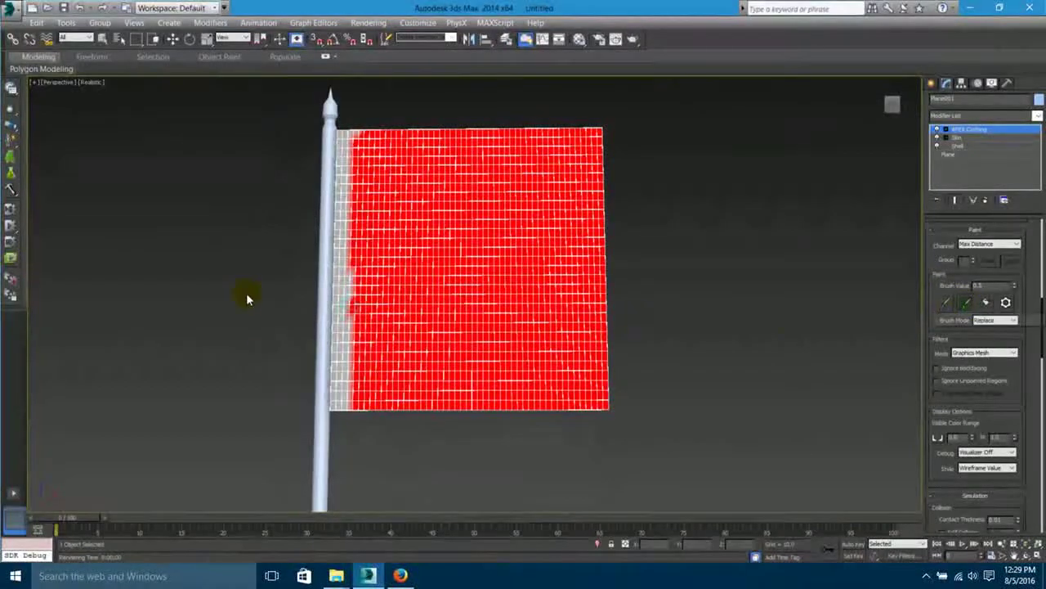
left_click(966, 309)
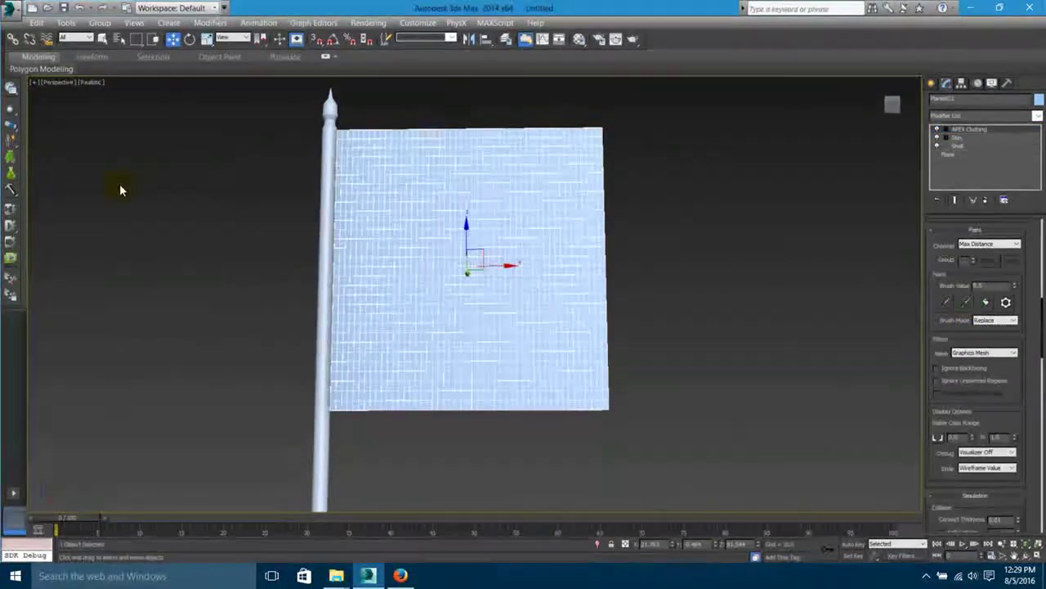
Run the PhysX simulation twice, pull on the draped cloth, and reset the simulation after each run.
left_click(11, 229)
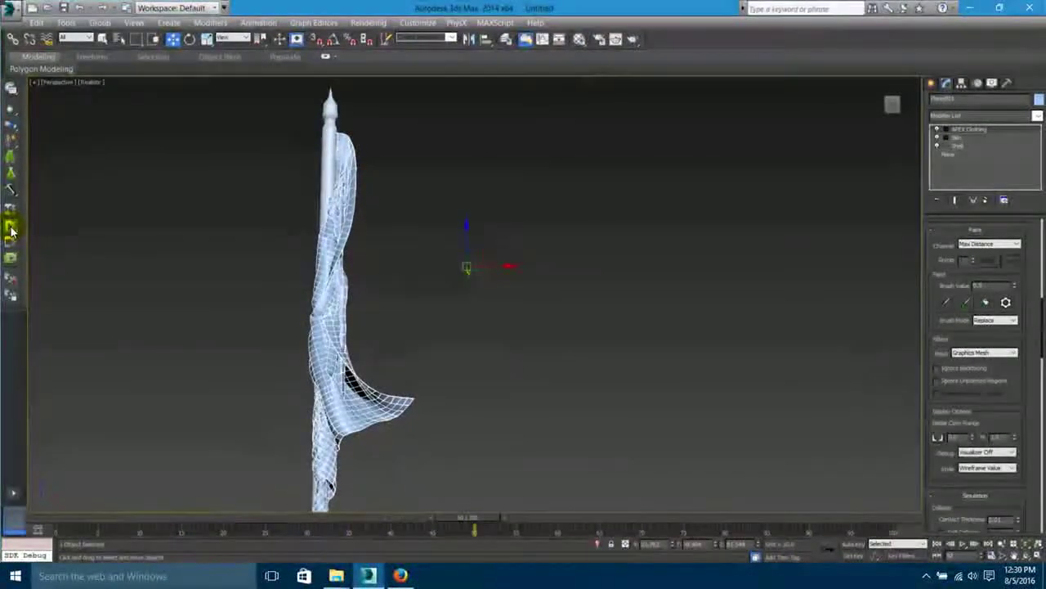
left_click(11, 211)
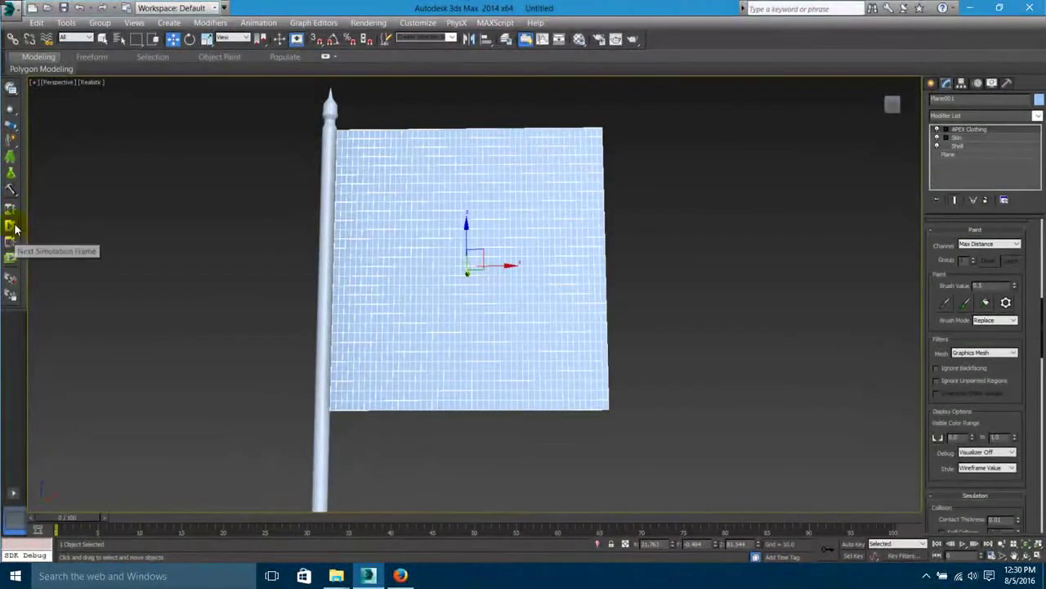
left_click(11, 228)
left_click_drag(430, 398, 409, 405)
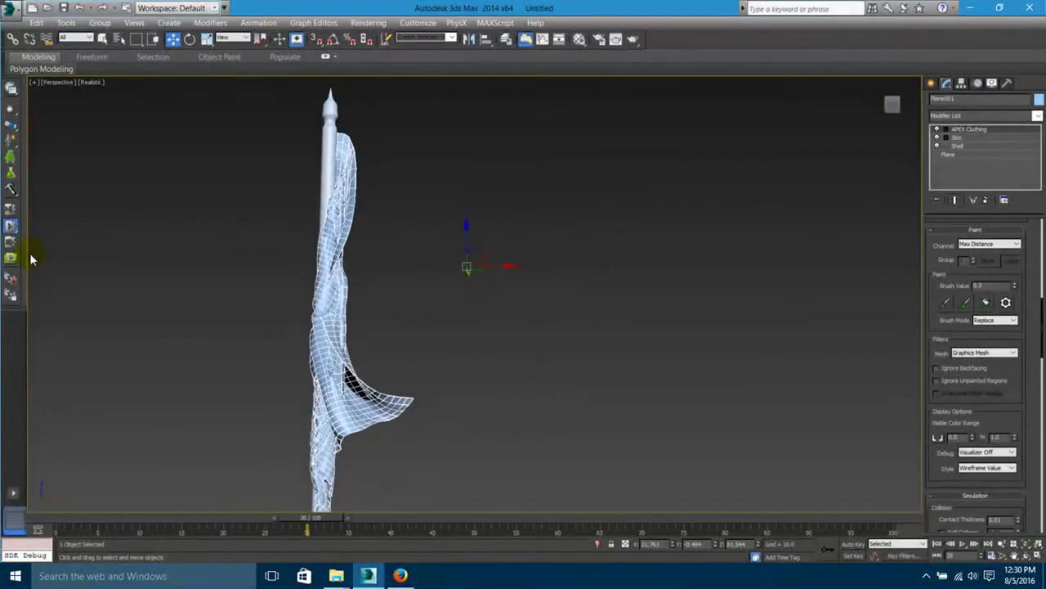
left_click(11, 209)
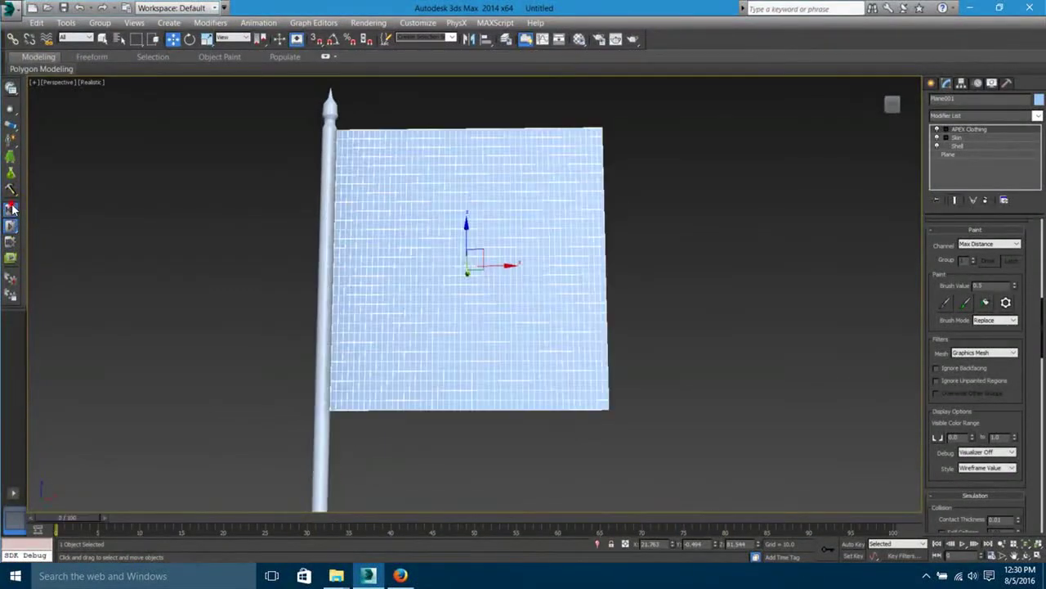
Reactivate Max Distance painting with a brush value of 50 and check the vertices along the flag's outer upper corner.
middle_click_drag(627, 189, 598, 204, "alt")
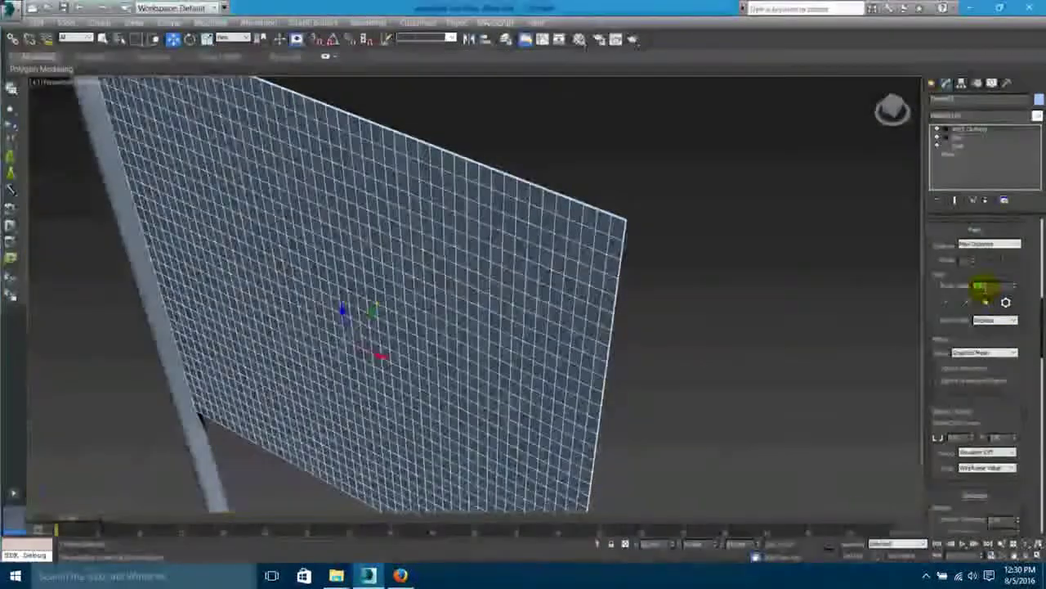
left_click(967, 304)
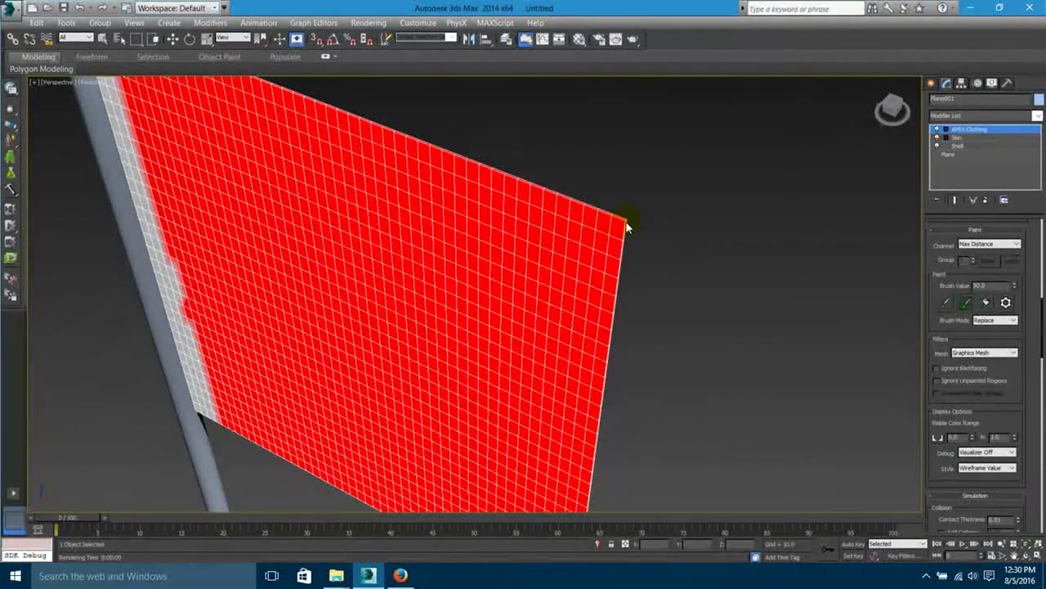
scroll(572, 211, "up", 5)
scroll(570, 209, "down", 6)
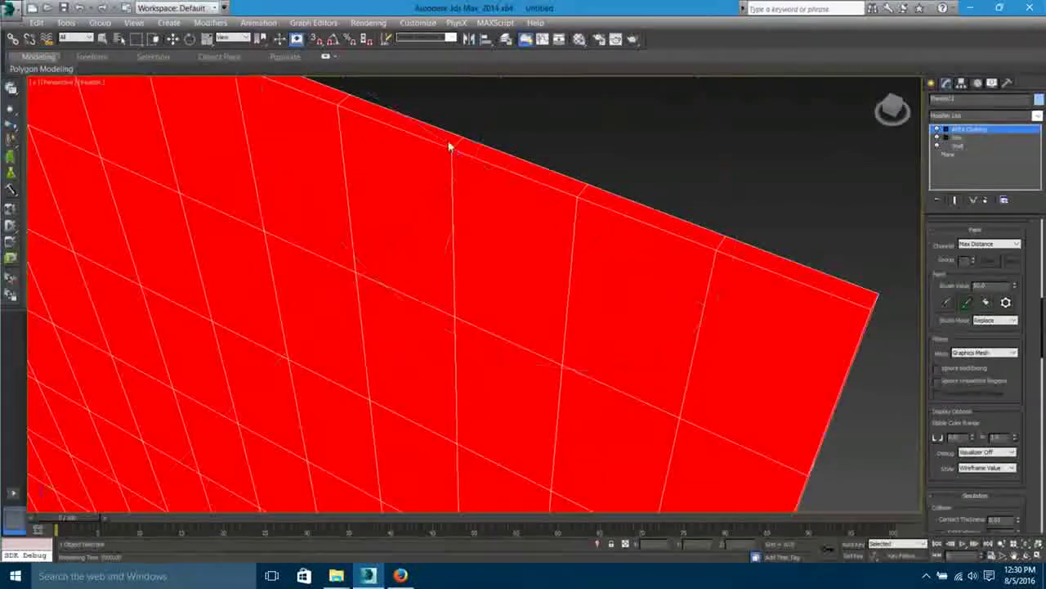
Rerun the cloth simulation from the start and examine the hanging flag from a different angle.
left_click(11, 227)
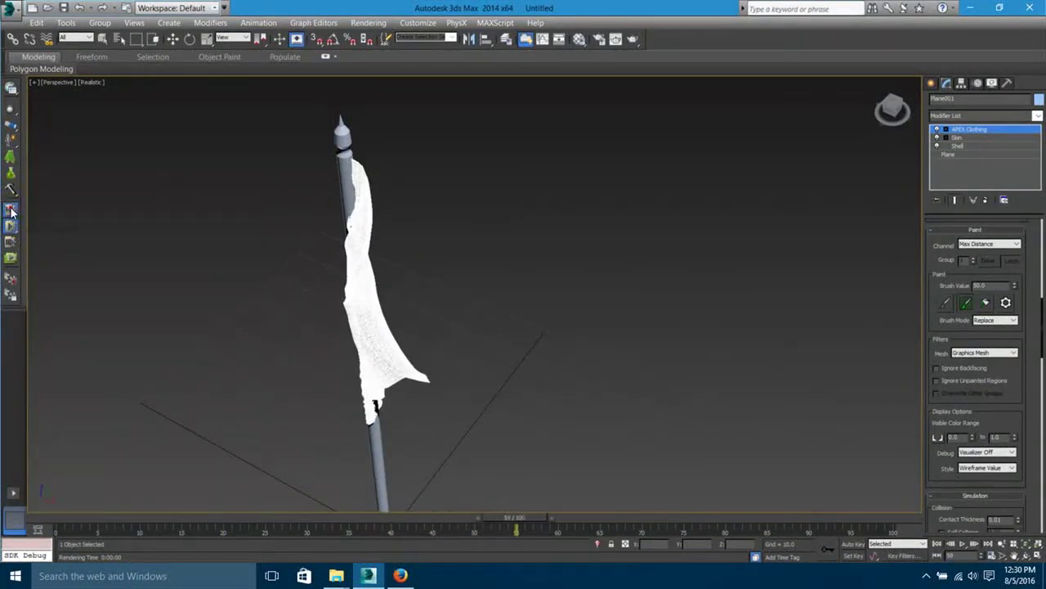
left_click(11, 211)
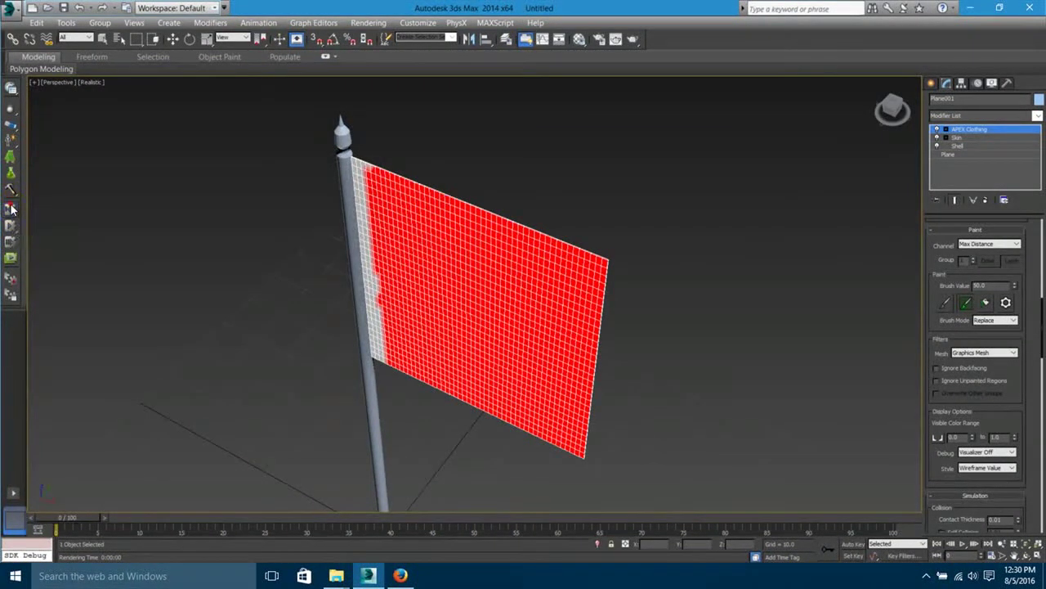
left_click(11, 227)
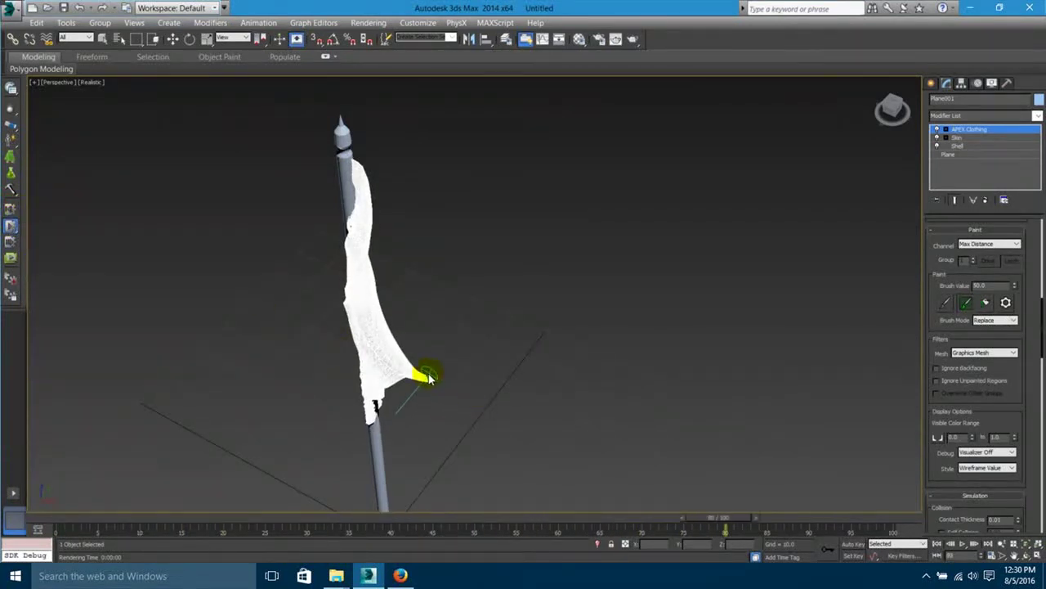
middle_click_drag(442, 341, 511, 267, "alt")
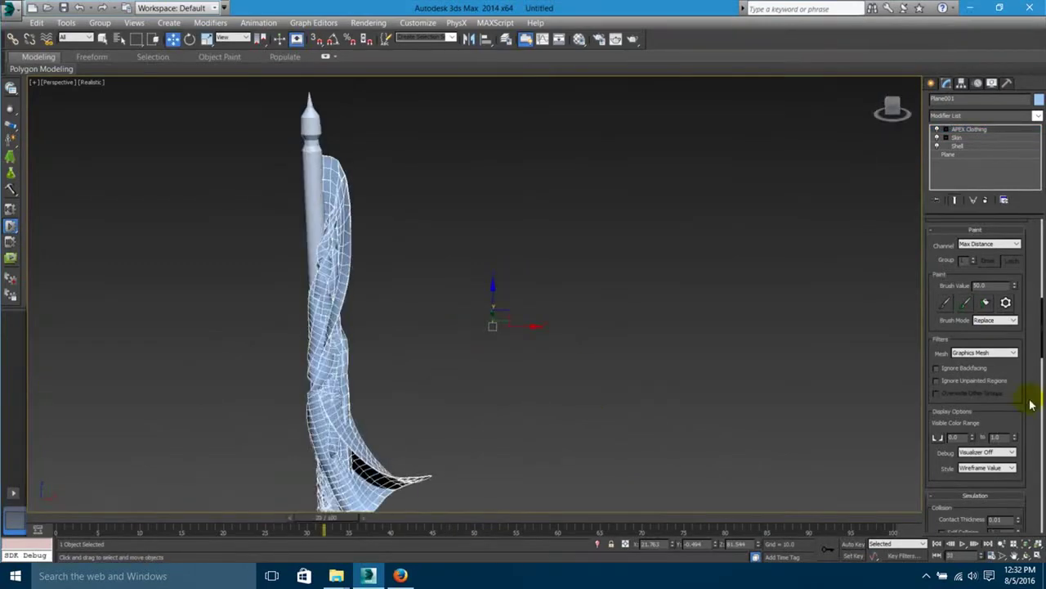
Set the APEX Clothing wind speed to 10000 and the wind direction to 14 while the simulation runs.
left_click_drag(1040, 327, 1042, 402)
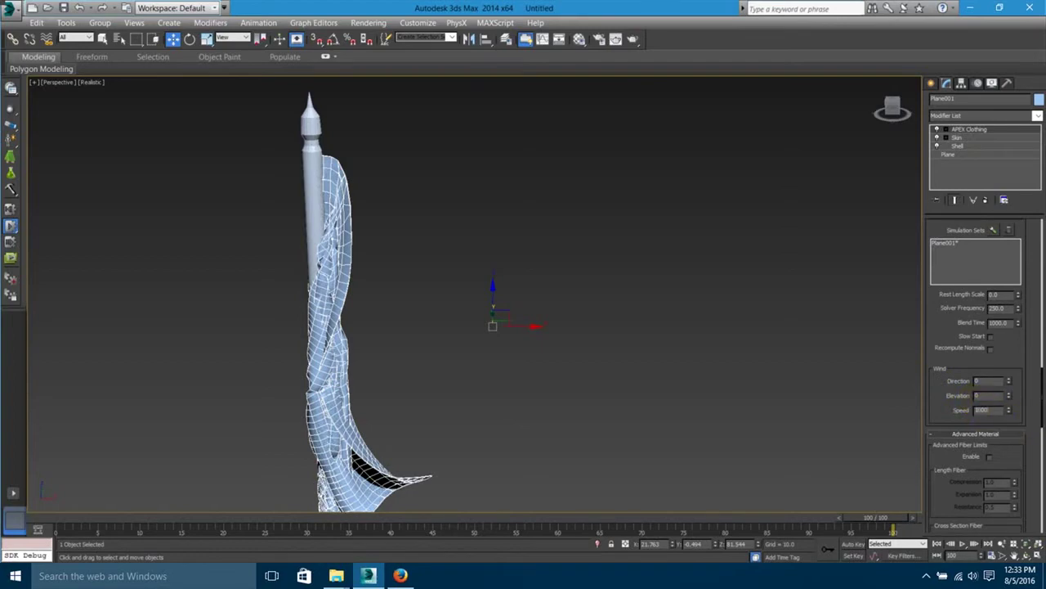
key("Return")
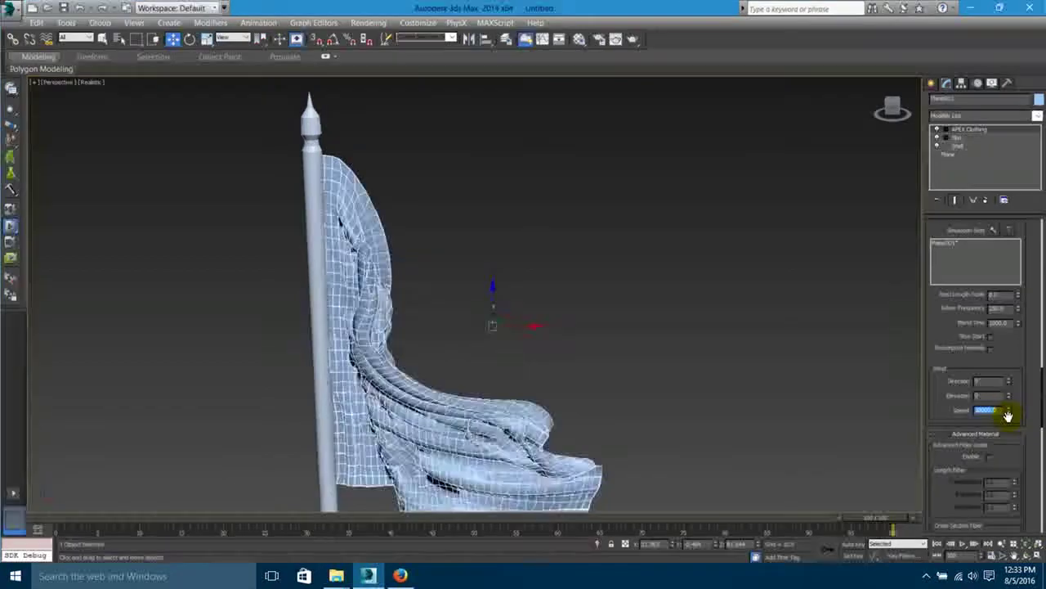
middle_click_drag(422, 363, 446, 315)
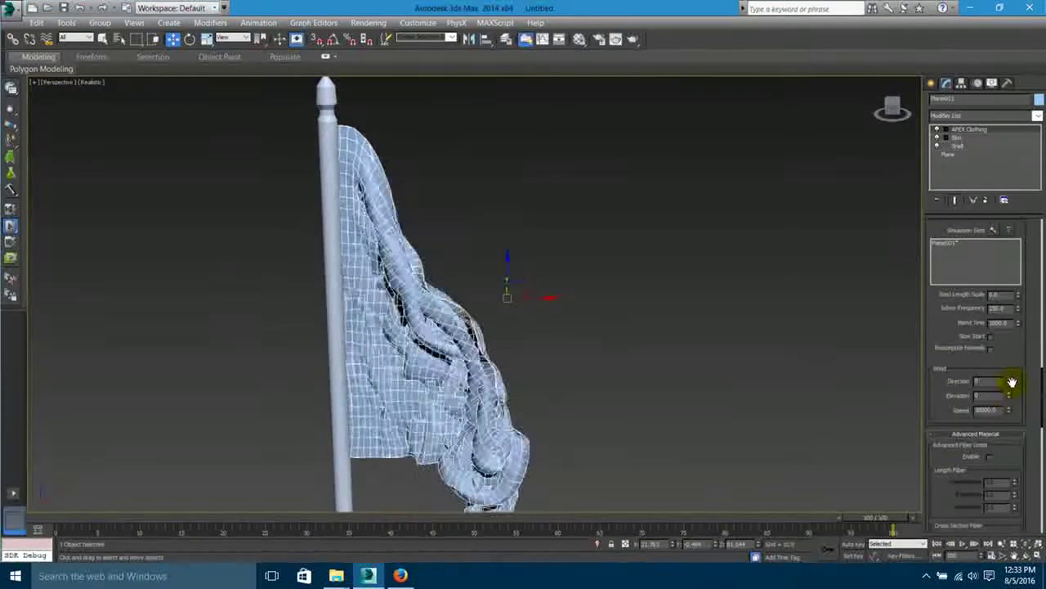
left_click_drag(1010, 380, 1011, 374)
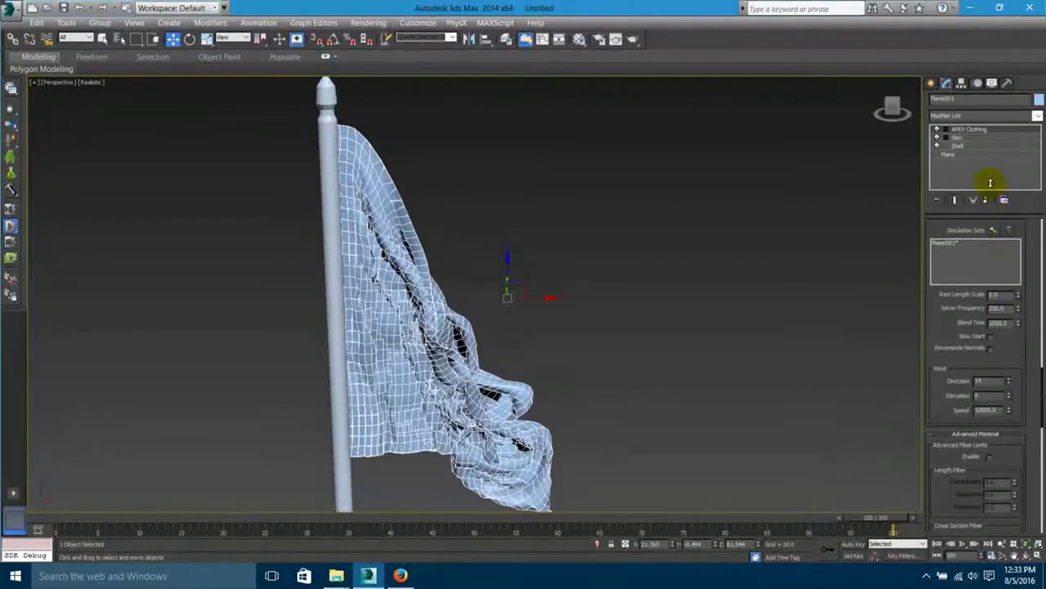
Increase the flag's APEX Clothing wind direction and elevation while the simulation runs, and check the whole flag's motion.
left_click_drag(1012, 383, 1013, 229)
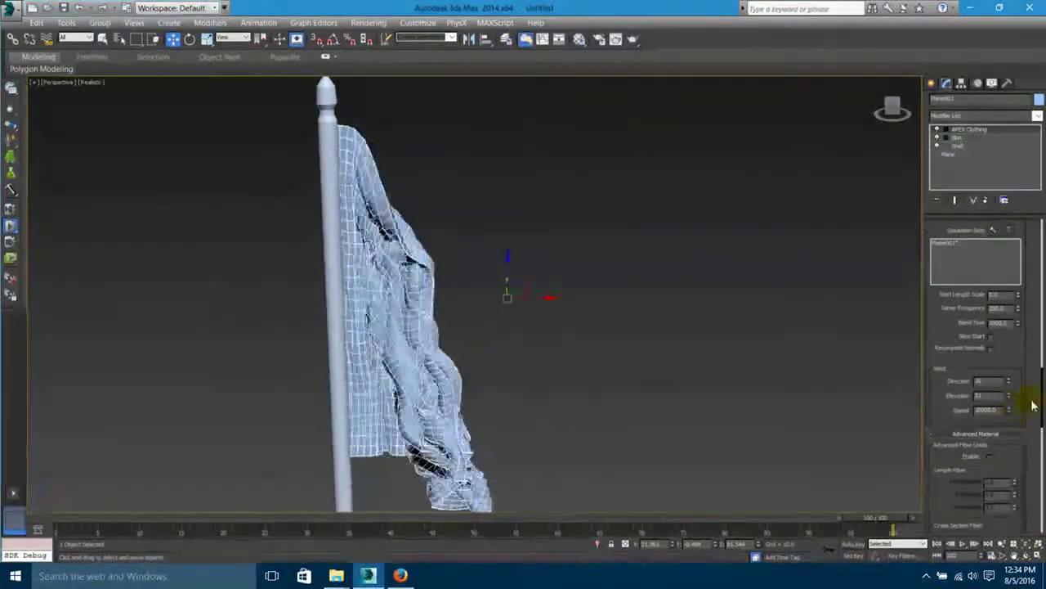
middle_click_drag(575, 326, 586, 303)
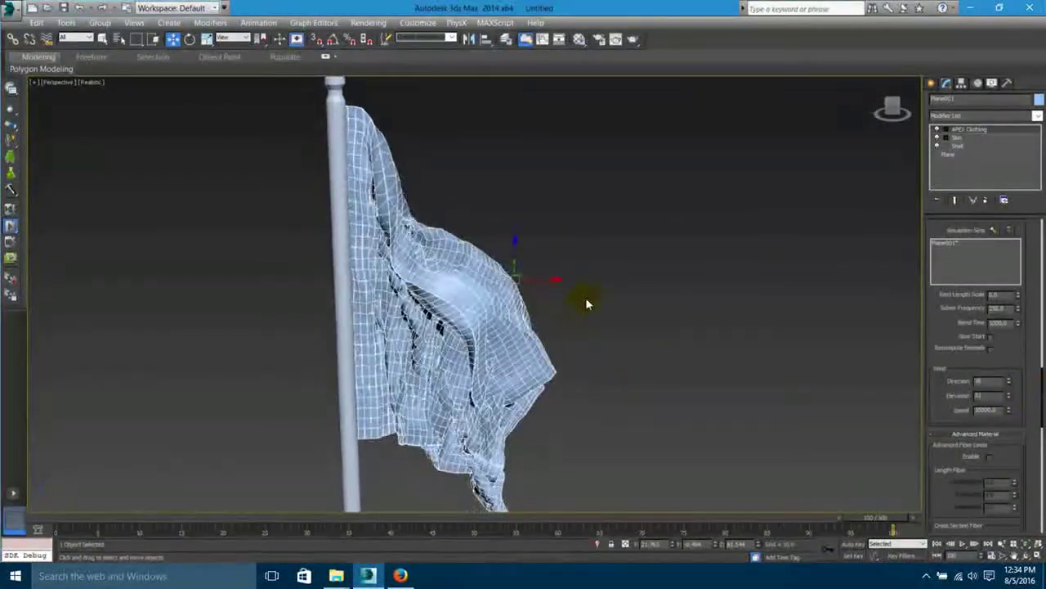
scroll(661, 299, "down", 2)
middle_click_drag(658, 312, 794, 370)
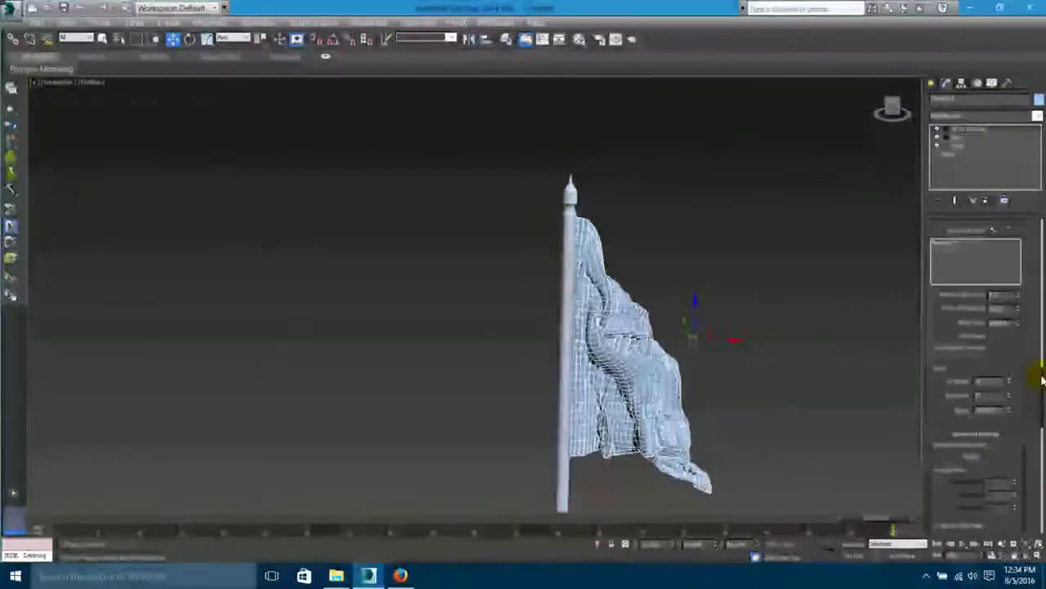
Lower the flag cloth's gravity scale well below 1 so the wind lifts it, and clear the selection.
left_click_drag(1043, 378, 1038, 224)
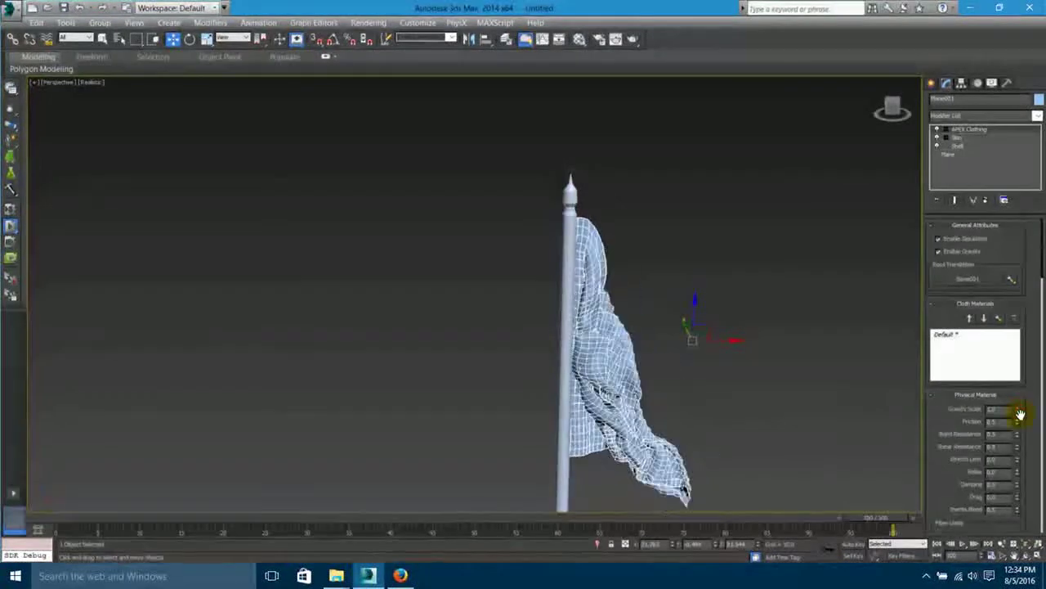
left_click_drag(1019, 410, 1021, 422)
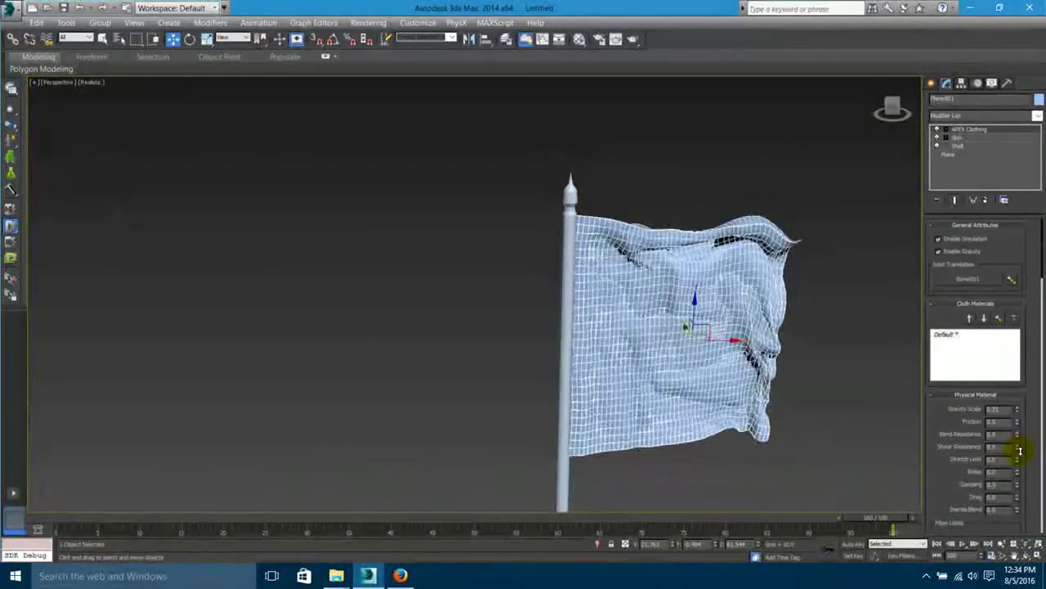
middle_click_drag(696, 311, 682, 315)
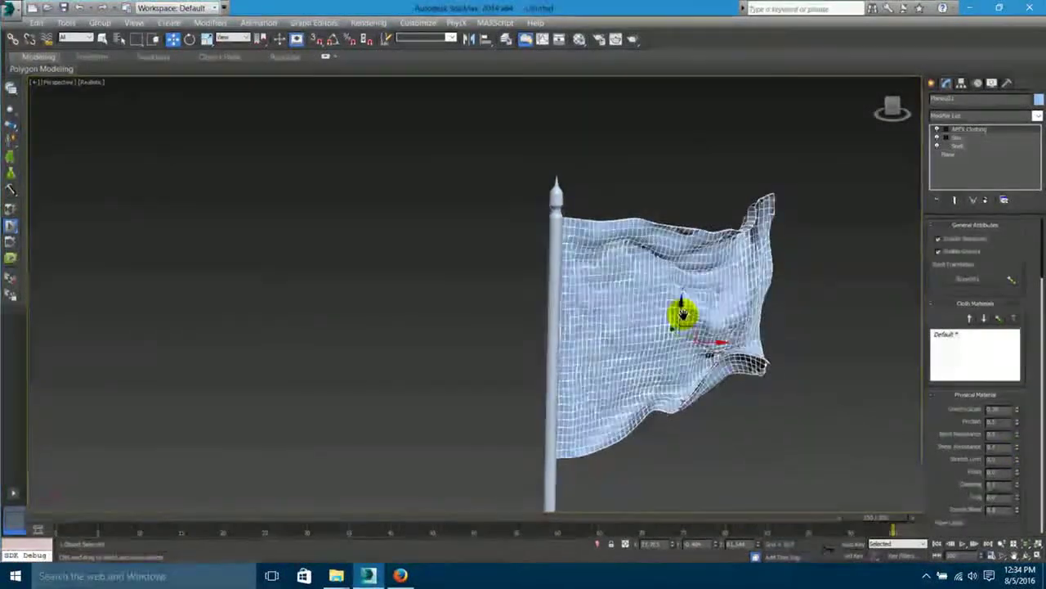
left_click_drag(682, 312, 452, 309)
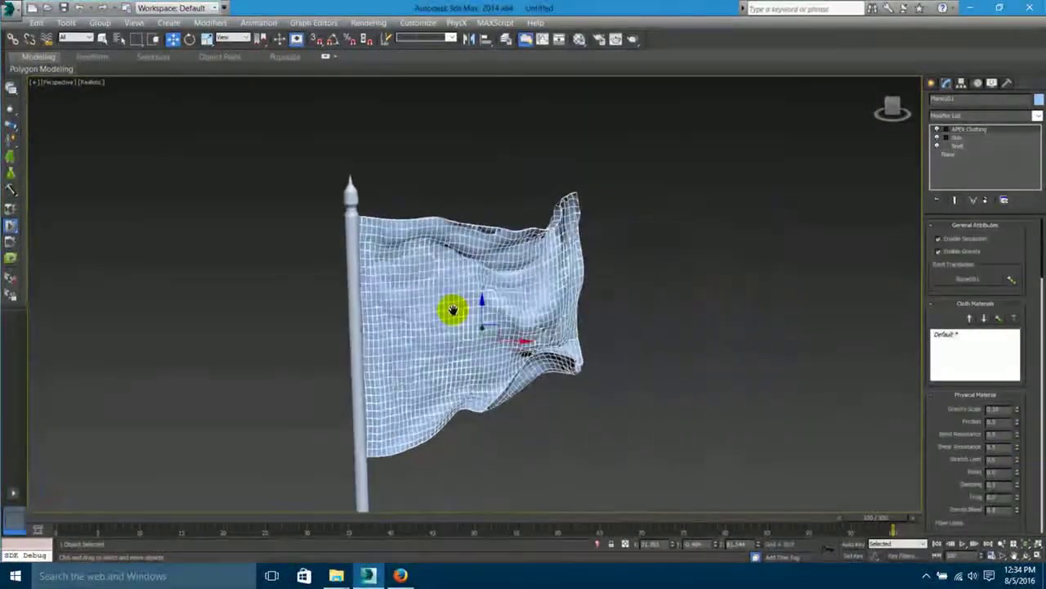
left_click(617, 391)
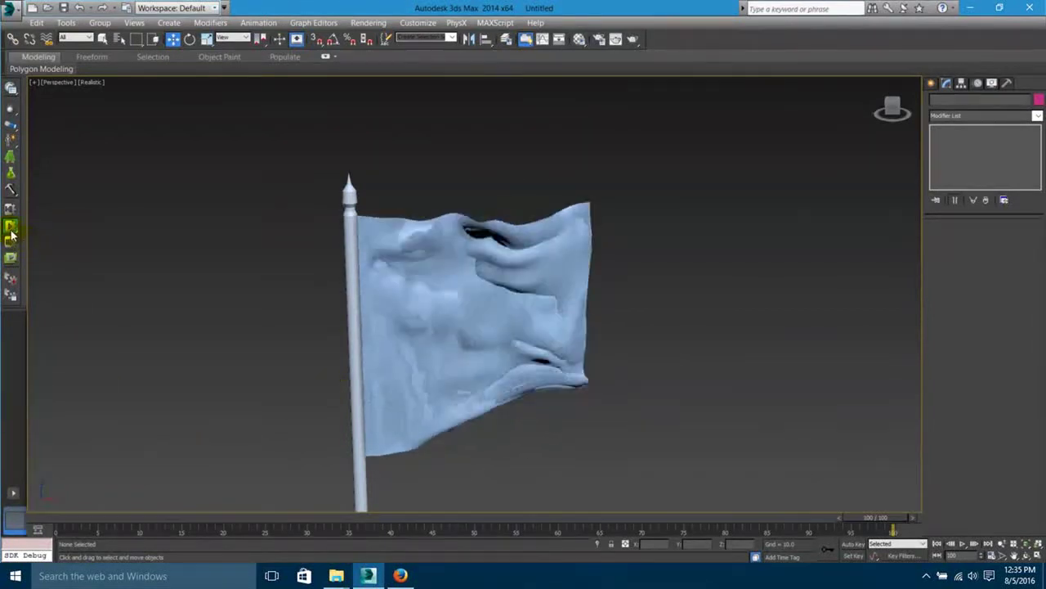
Frame the flying flag from a lower angle, render the Perspective view with NVIDIA mental ray, and close the render windows.
middle_click_drag(621, 319, 618, 259, "alt")
middle_click_drag(573, 353, 593, 320)
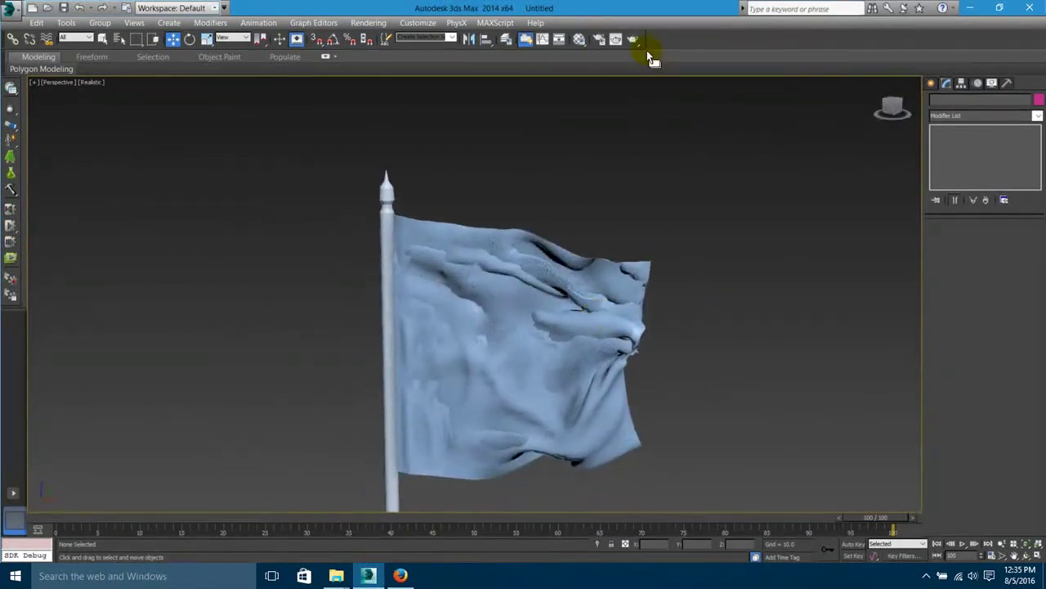
left_click(602, 40)
scroll(458, 185, "down", 3)
left_click(522, 498)
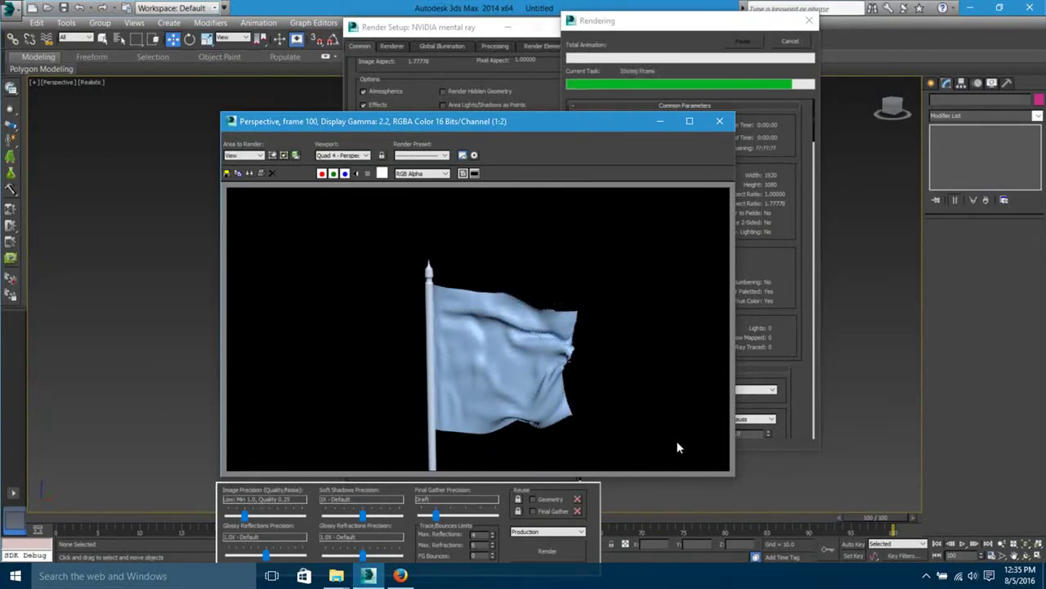
left_click(624, 24)
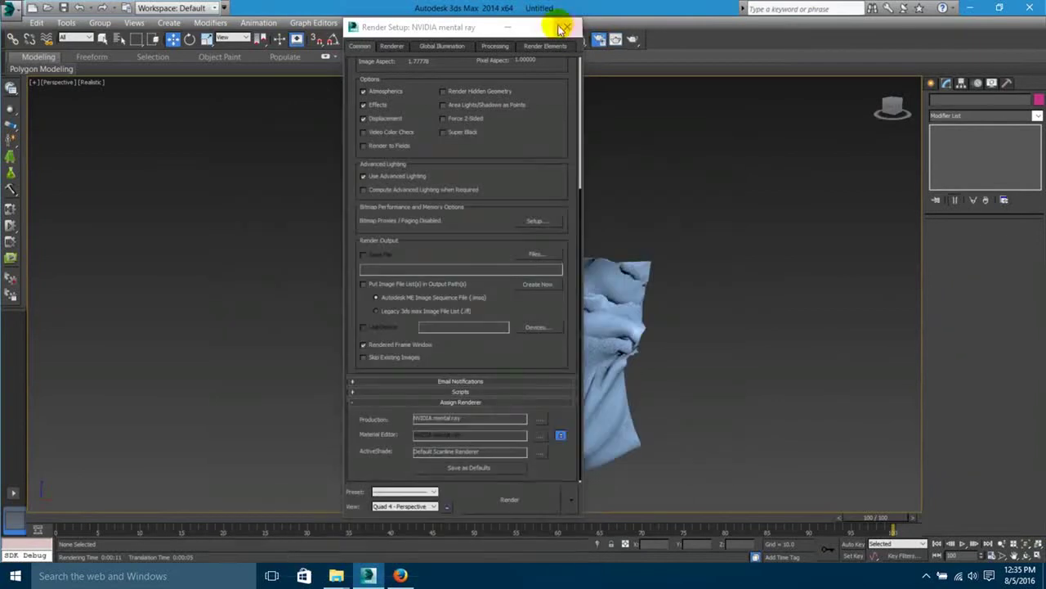
left_click(568, 28)
Reframe the flag closer from a different angle, render it again, and close the rendered frame.
middle_click_drag(537, 372, 477, 359)
mouse_move(477, 359)
middle_mouse_down("alt")
mouse_move(455, 384)
mouse_move(451, 423)
mouse_move(474, 367)
mouse_move(498, 388)
mouse_move(526, 384)
mouse_move(425, 420)
mouse_move(472, 390)
mouse_move(487, 362)
middle_mouse_up("alt")
middle_click_drag(467, 399, 530, 329)
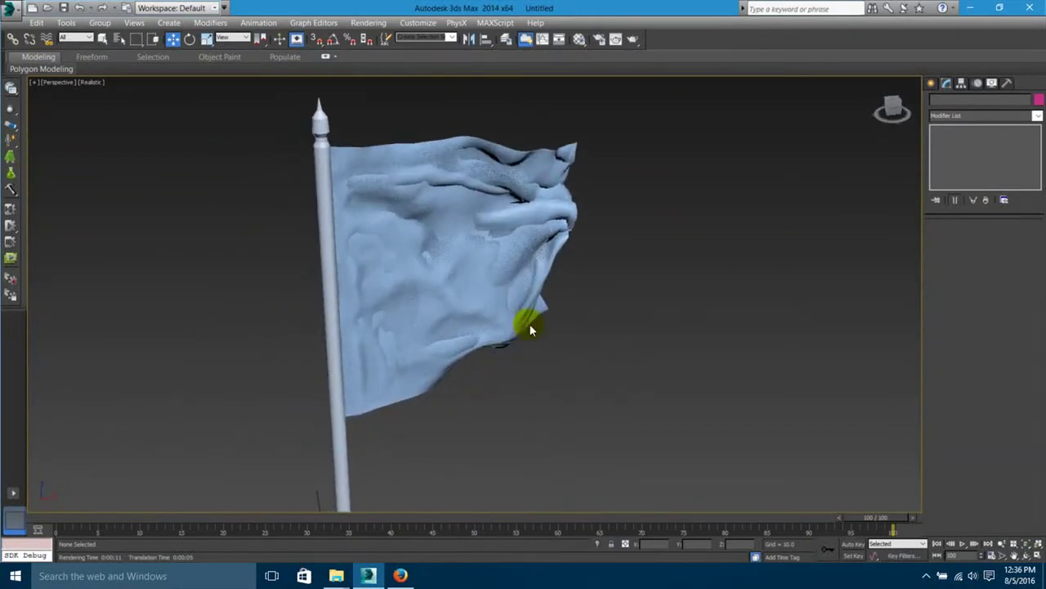
left_click(631, 40)
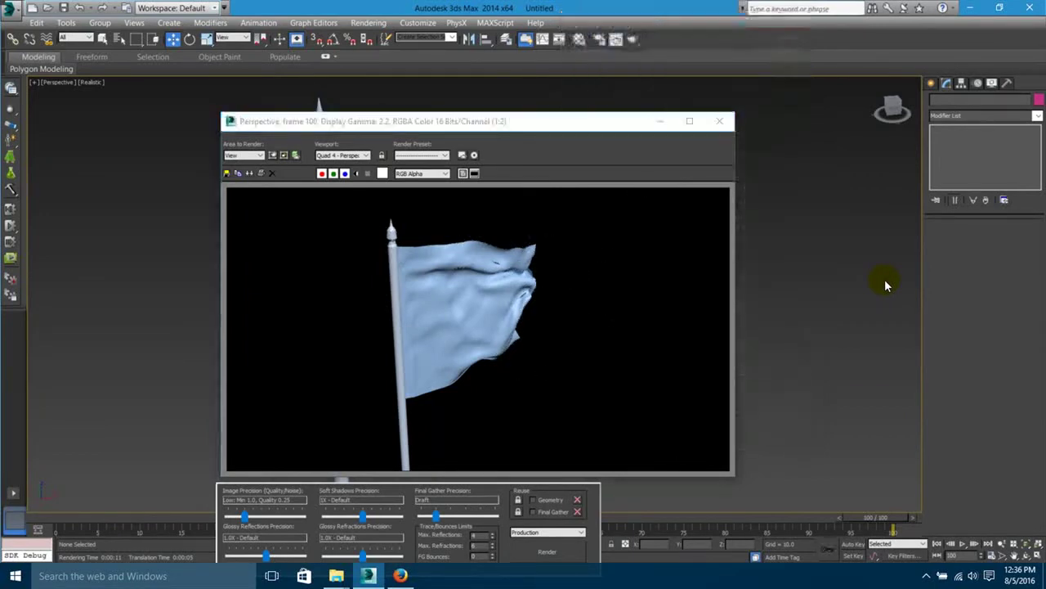
left_click(719, 122)
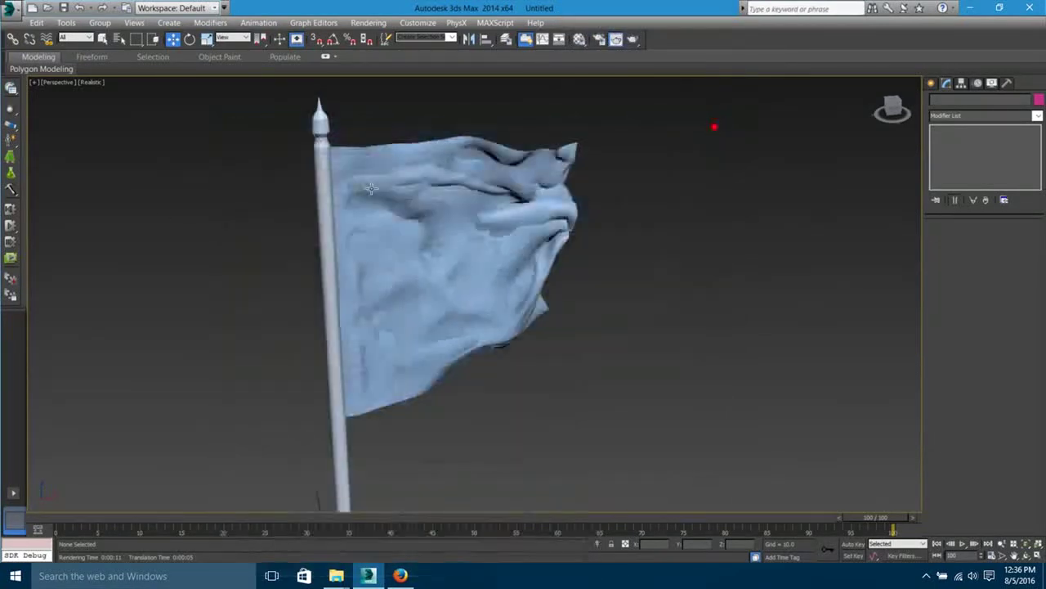
Reset the flag simulation, reselect the flag, and switch its paint channel to Backstop Offset.
left_click(15, 229)
left_click(410, 265)
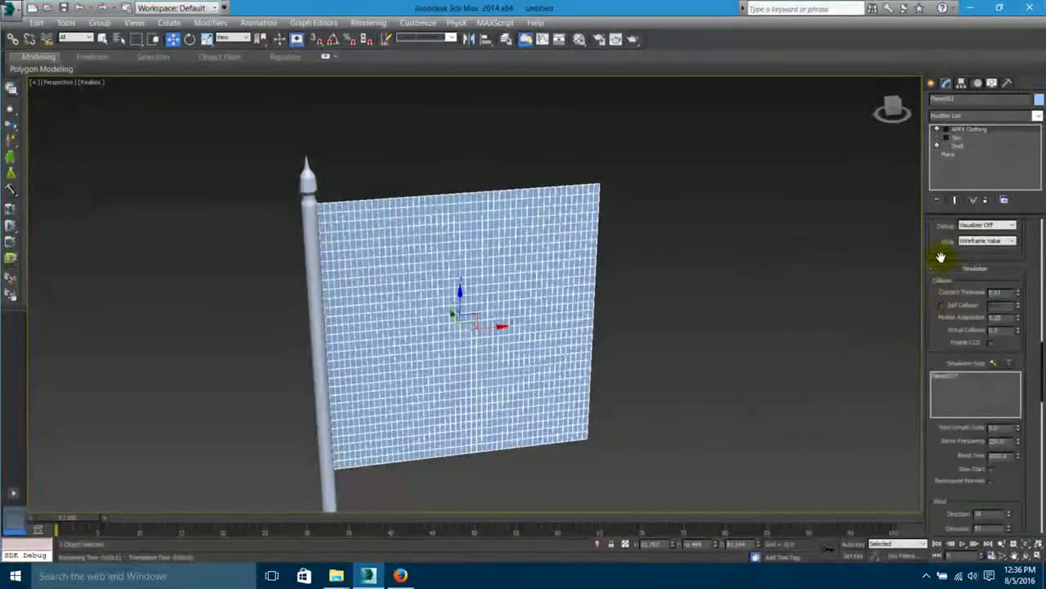
left_click_drag(941, 255, 955, 471)
left_click(993, 236)
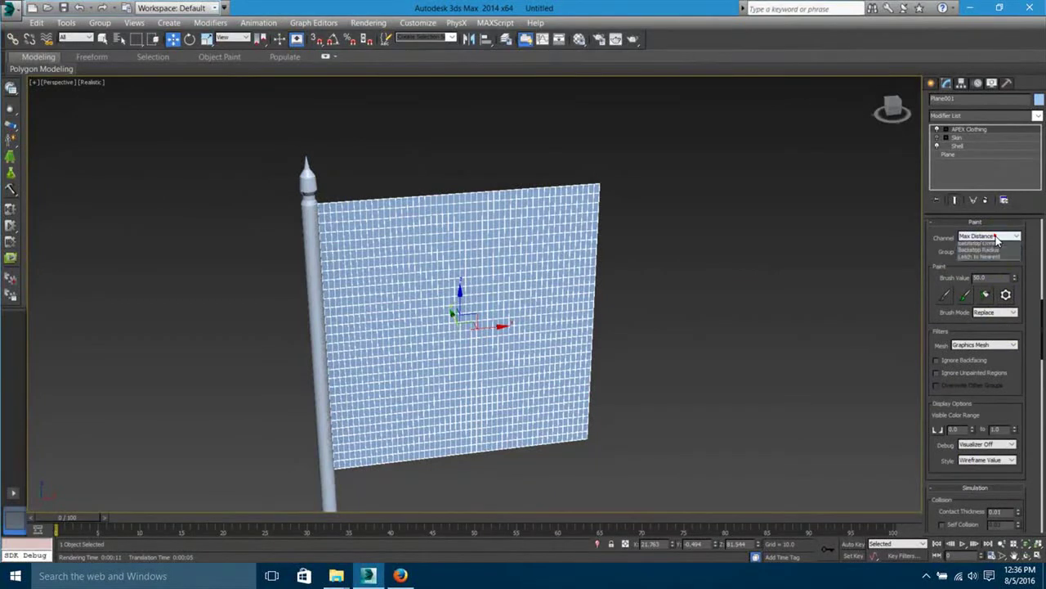
mouse_move(519, 264)
left_mouse_down()
mouse_move(514, 297)
mouse_move(440, 335)
left_mouse_up()
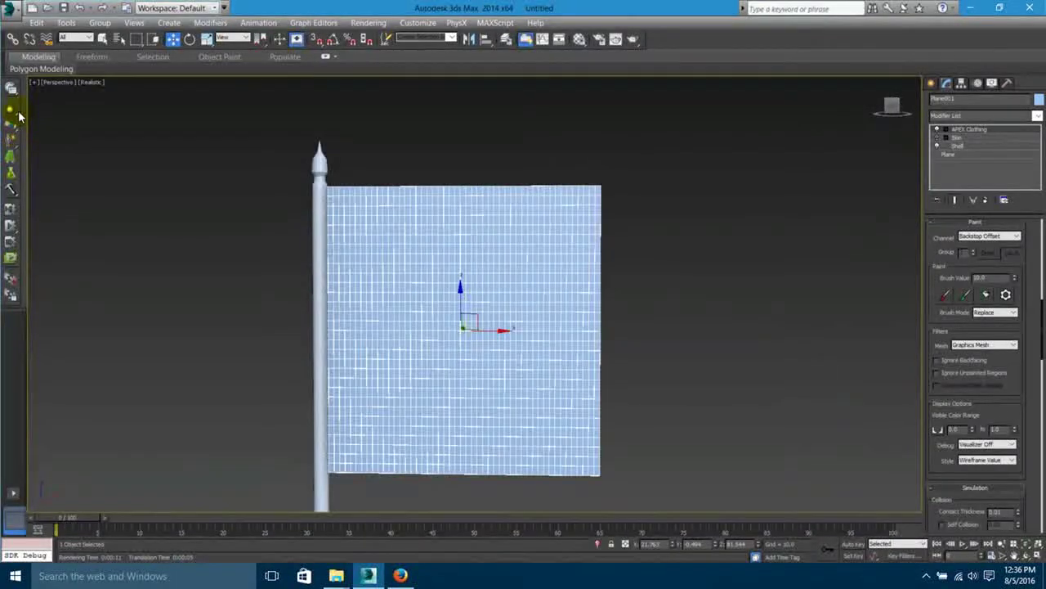
middle_click_drag(404, 333, 431, 289)
middle_click_drag(565, 304, 561, 264)
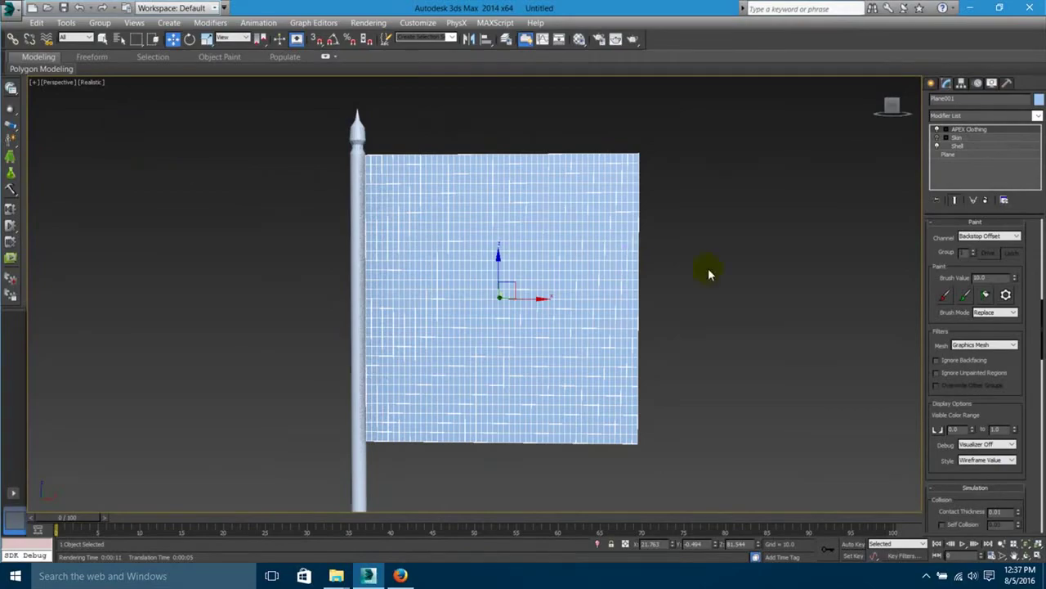
mouse_move(587, 231)
middle_mouse_down()
mouse_move(618, 217)
mouse_move(593, 213)
middle_mouse_up()
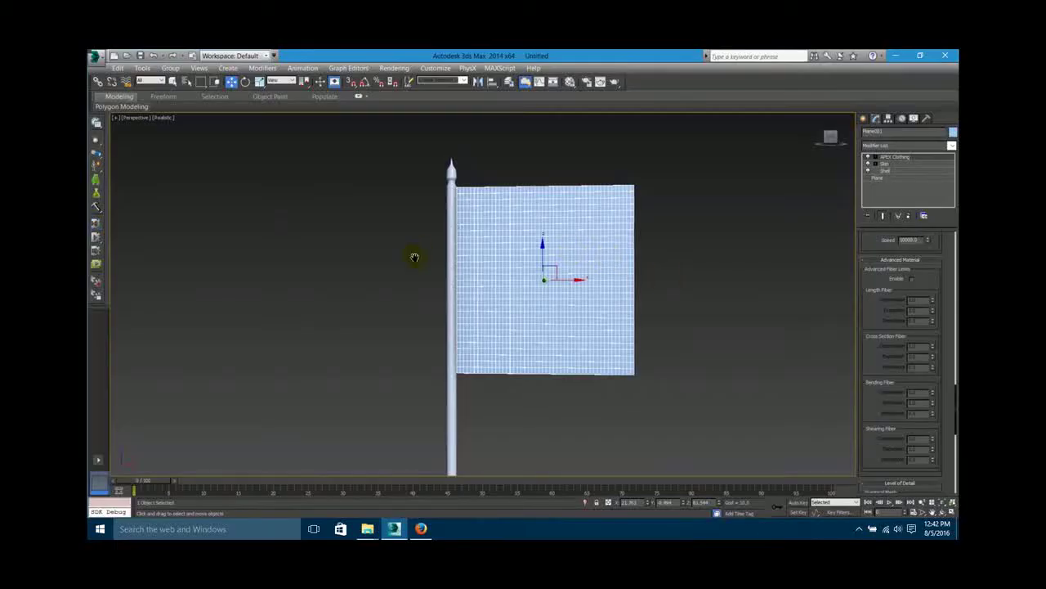
Select the flagpole and flag together and group them under the name flag.
middle_click_drag(414, 257, 387, 281)
scroll(398, 271, "up", 4)
scroll(436, 254, "down", 2)
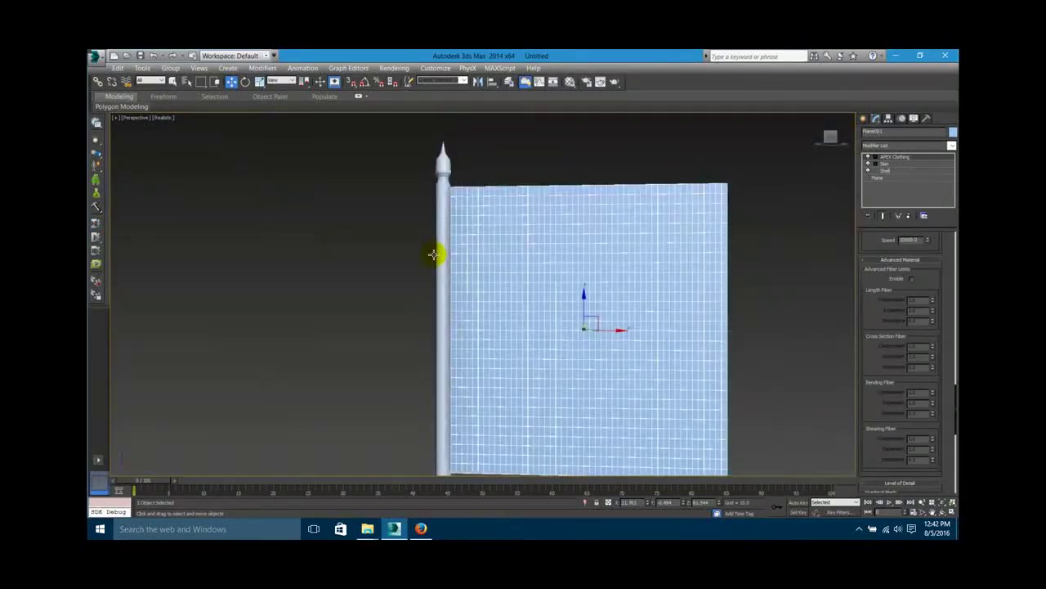
middle_click_drag(464, 235, 456, 248)
left_click(462, 186)
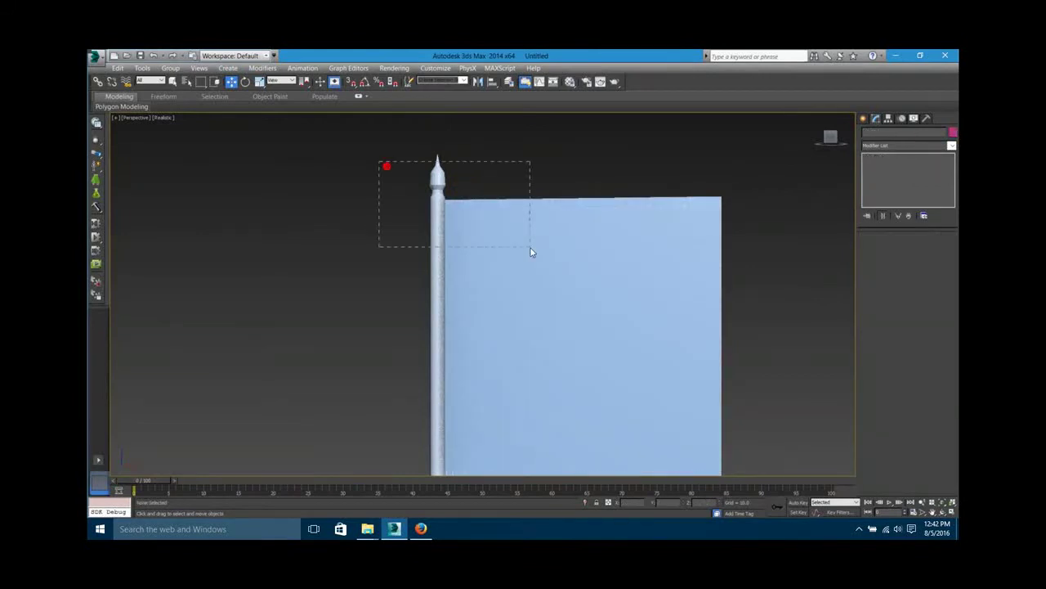
left_click_drag(530, 252, 507, 246)
scroll(459, 386, "down", 3)
scroll(458, 350, "up", 3)
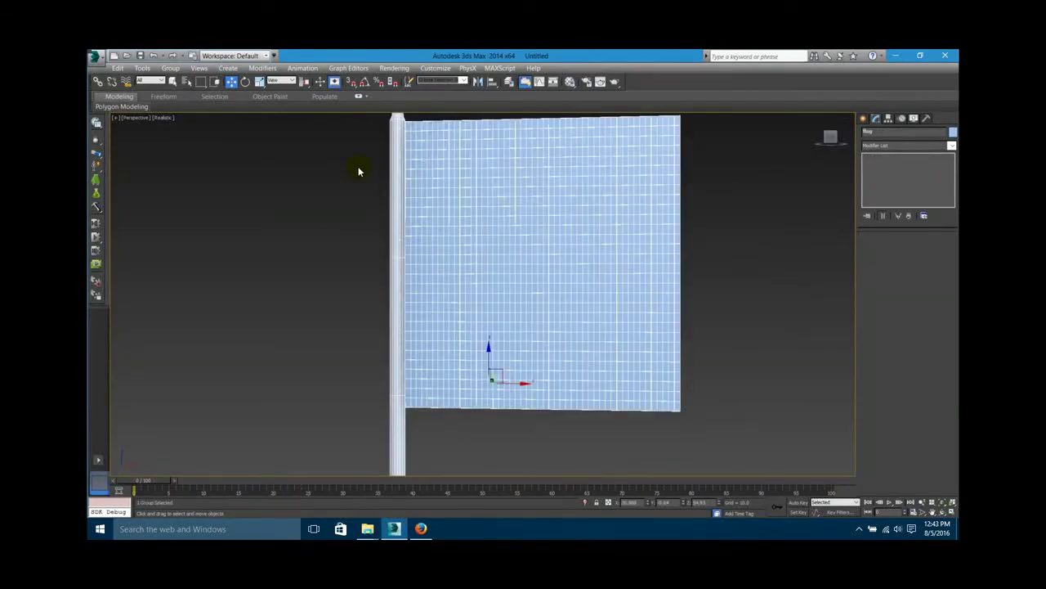
Unhide all objects in the scene and select the bone running along the flagpole.
middle_click_drag(458, 123, 462, 171)
right_click(463, 168)
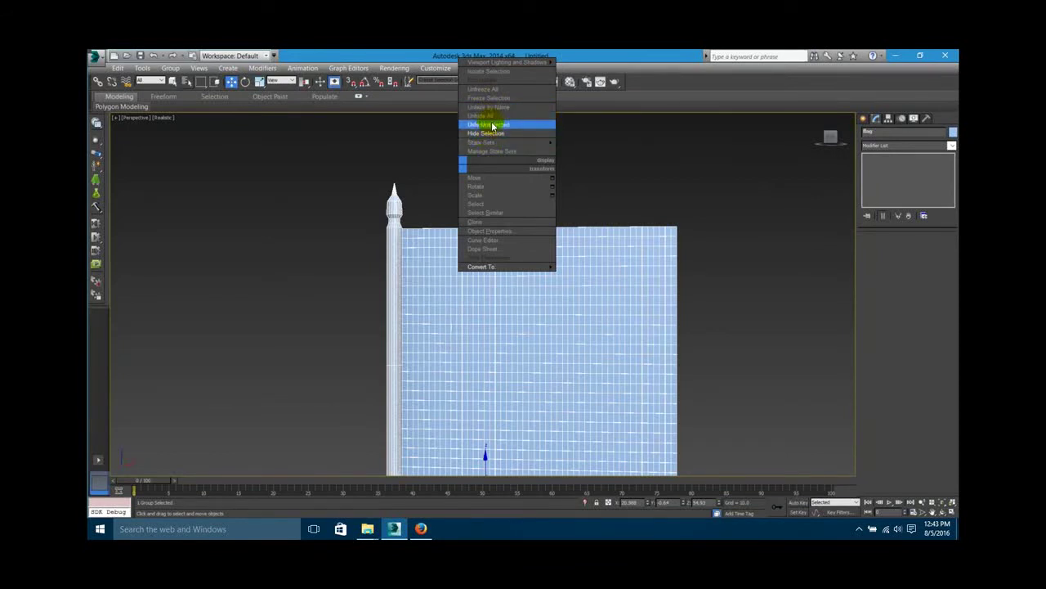
left_click(489, 116)
left_click(403, 215)
middle_click_drag(403, 215, 486, 251, "alt")
left_click_drag(428, 250, 493, 246)
middle_click_drag(493, 246, 502, 293, "alt")
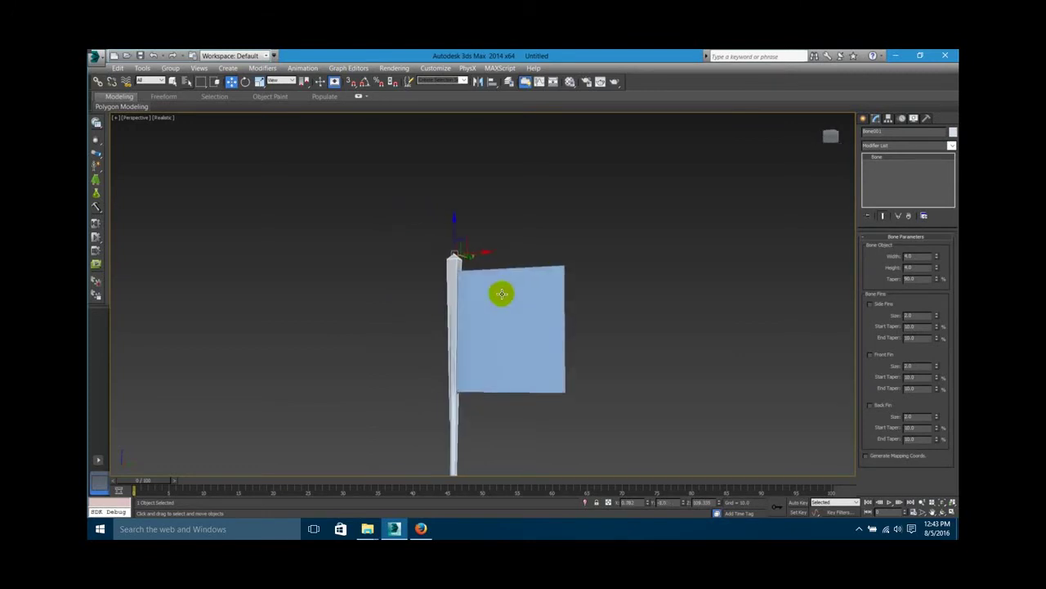
scroll(452, 305, "up", 5)
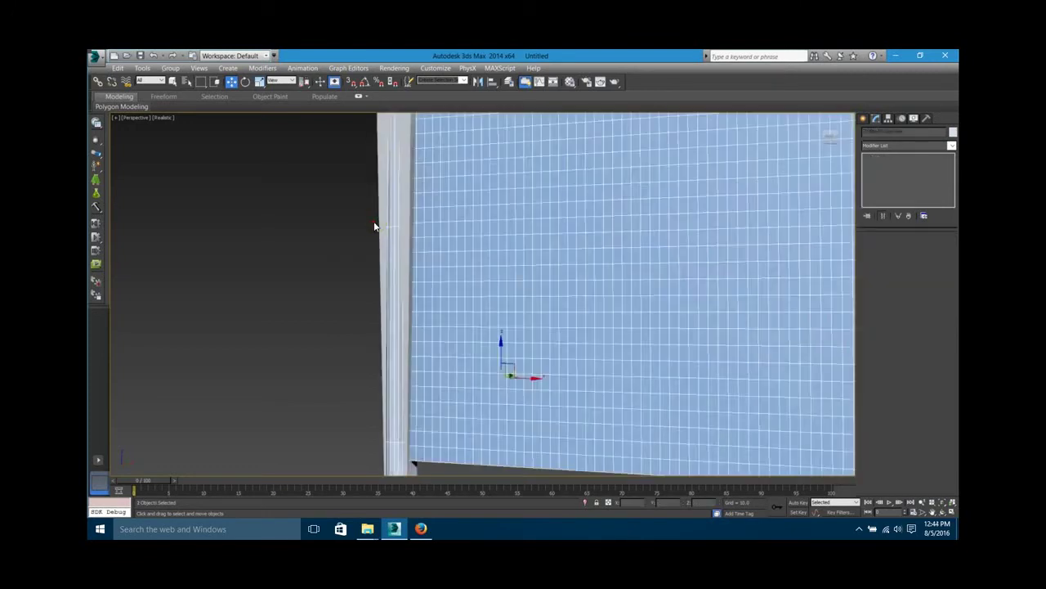
Select the flagpole, the flag and the bone together and group them under the name flag.
left_click(373, 222)
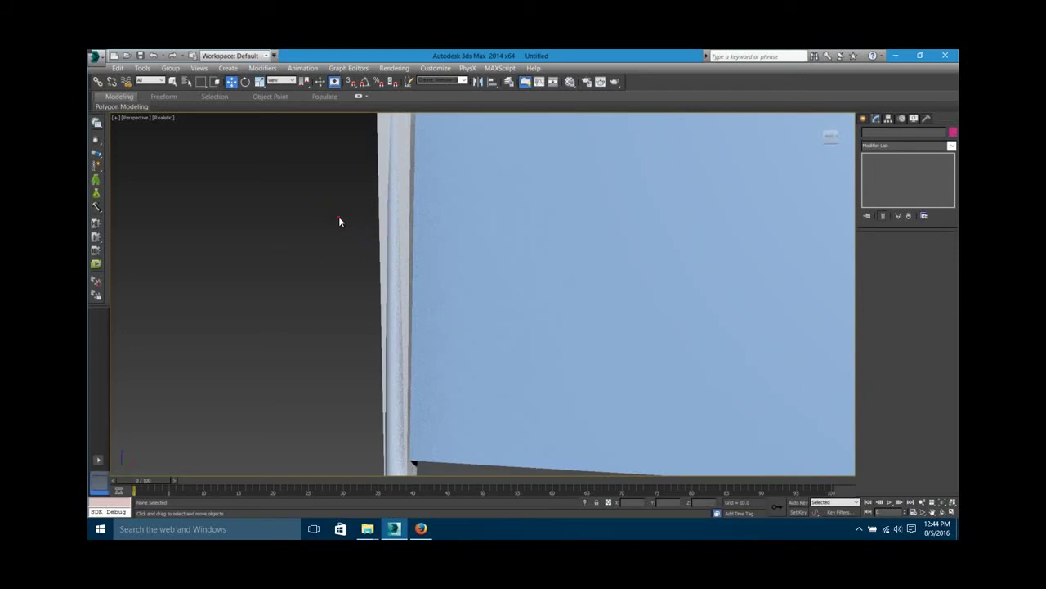
left_click_drag(339, 217, 494, 293)
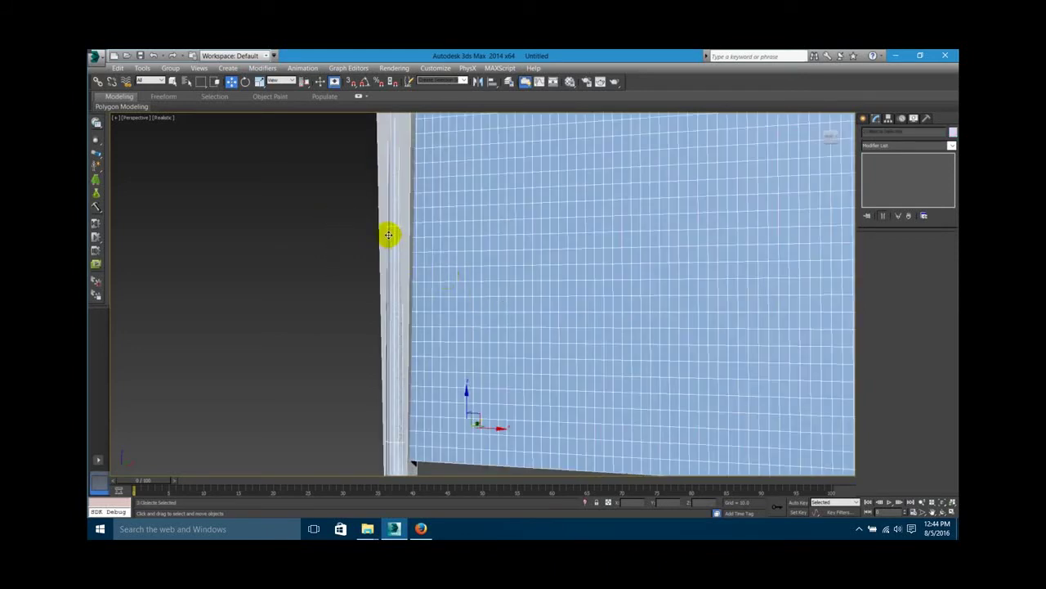
left_click(172, 68)
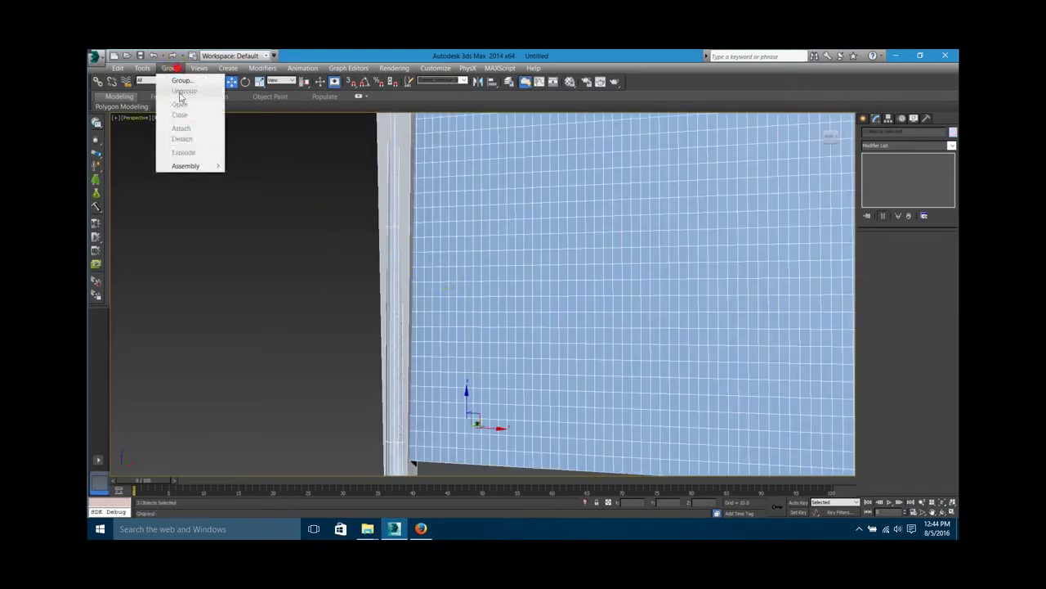
left_click(183, 82)
left_click(454, 282)
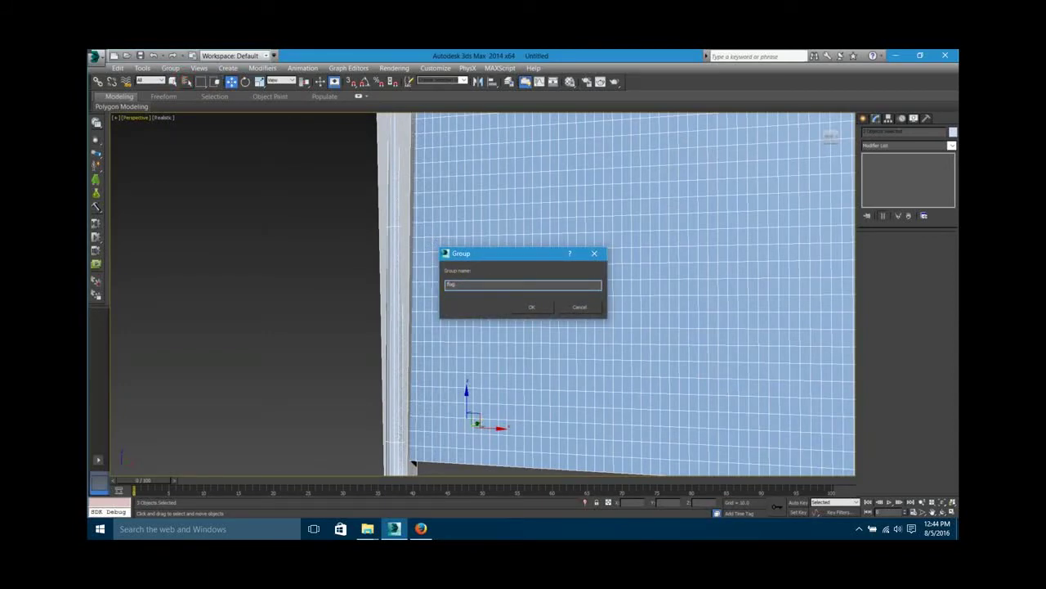
left_click(536, 308)
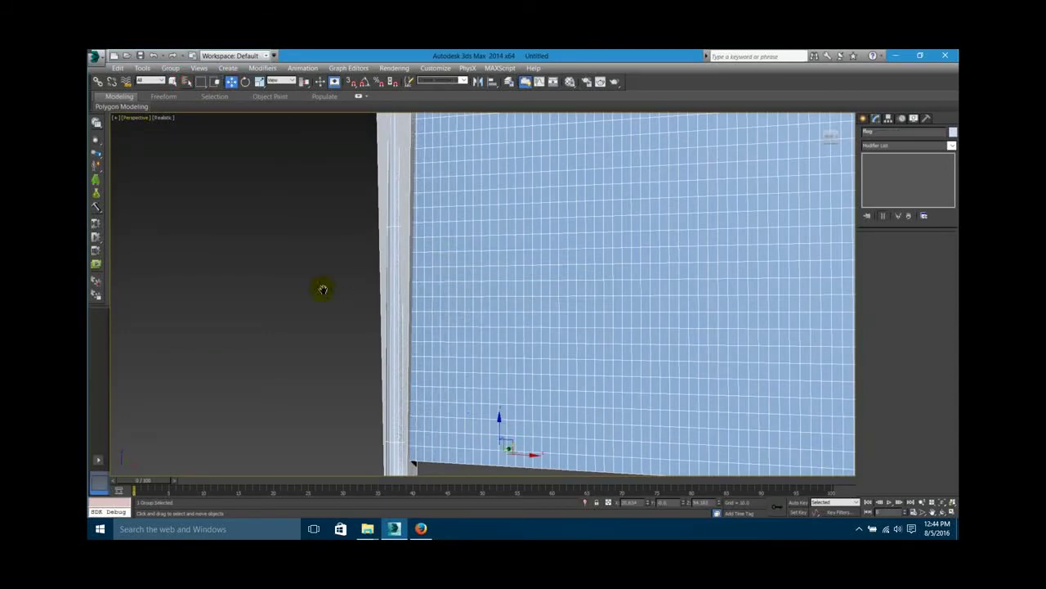
With the flag group selected, turn on Auto Key and go to frame 10 ready to move the group.
scroll(344, 295, "down", 5)
scroll(343, 270, "up", 5)
left_click(239, 221)
left_click(313, 167)
left_click(796, 505)
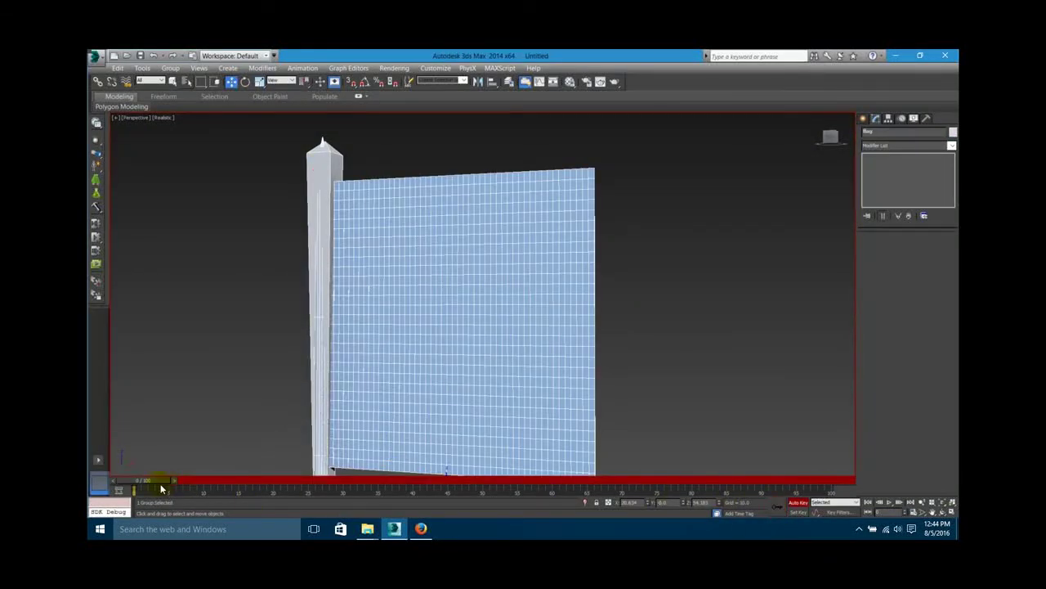
left_click_drag(220, 484, 222, 483)
key("w")
scroll(311, 369, "down", 6)
middle_click_drag(285, 401, 301, 370, "alt")
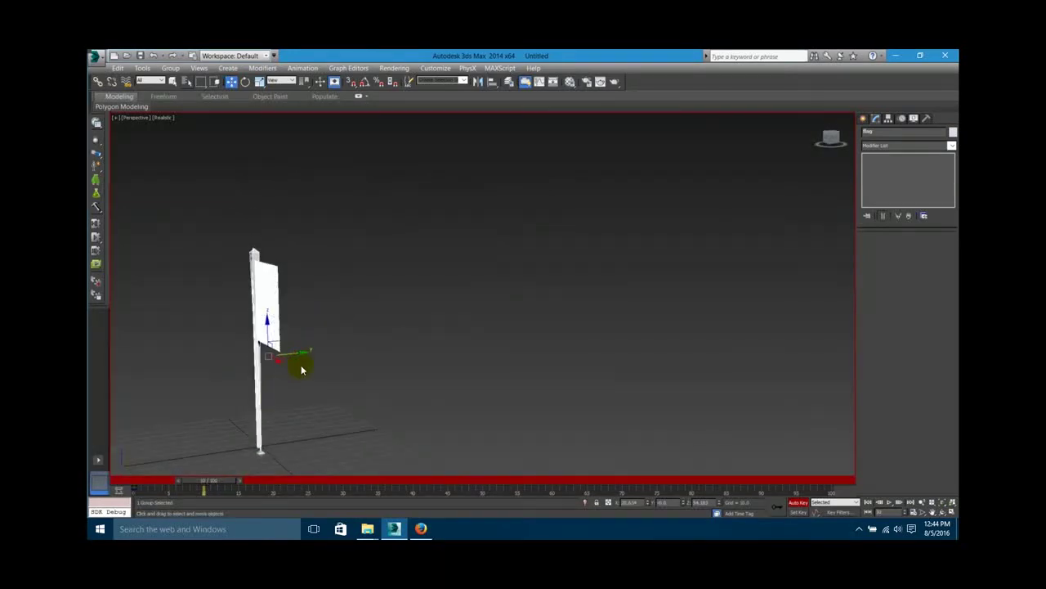
Try to move the flag group along the Y axis at frame 10, and undo the move.
left_click_drag(300, 354, 187, 368)
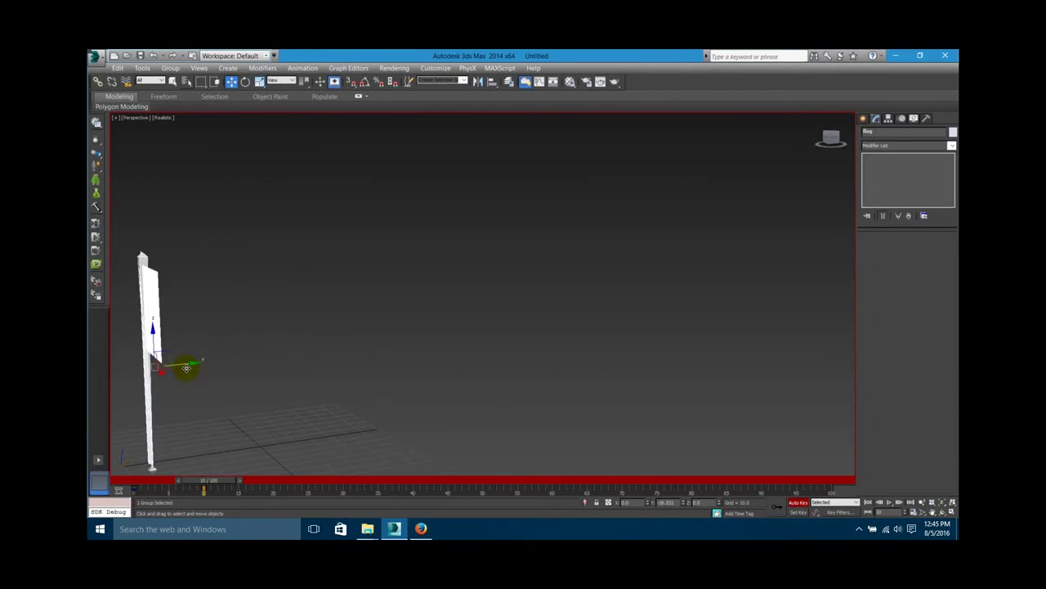
key("ctrl+z")
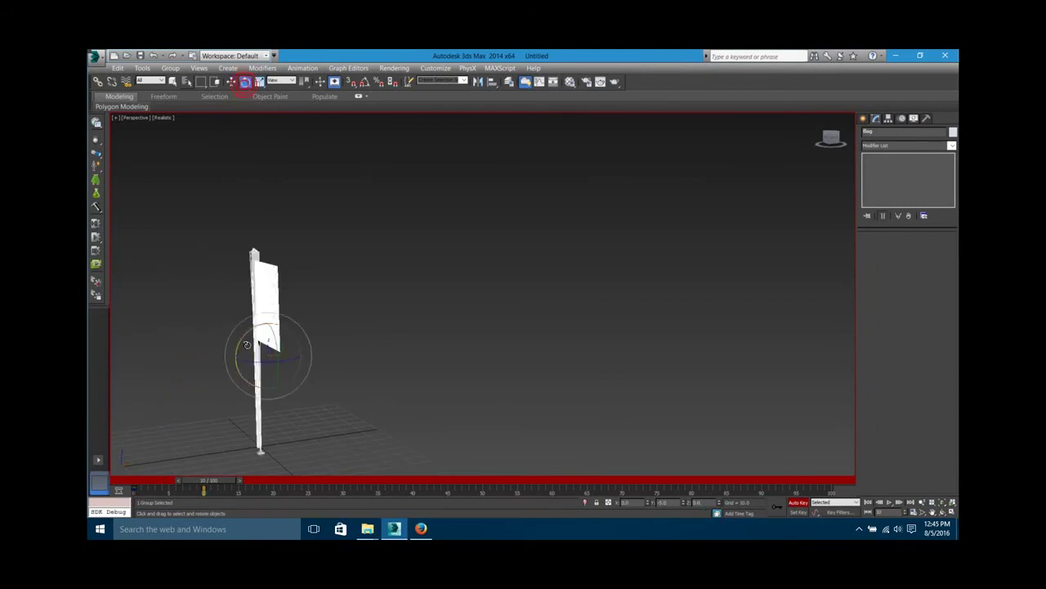
middle_click_drag(248, 346, 298, 345, "alt")
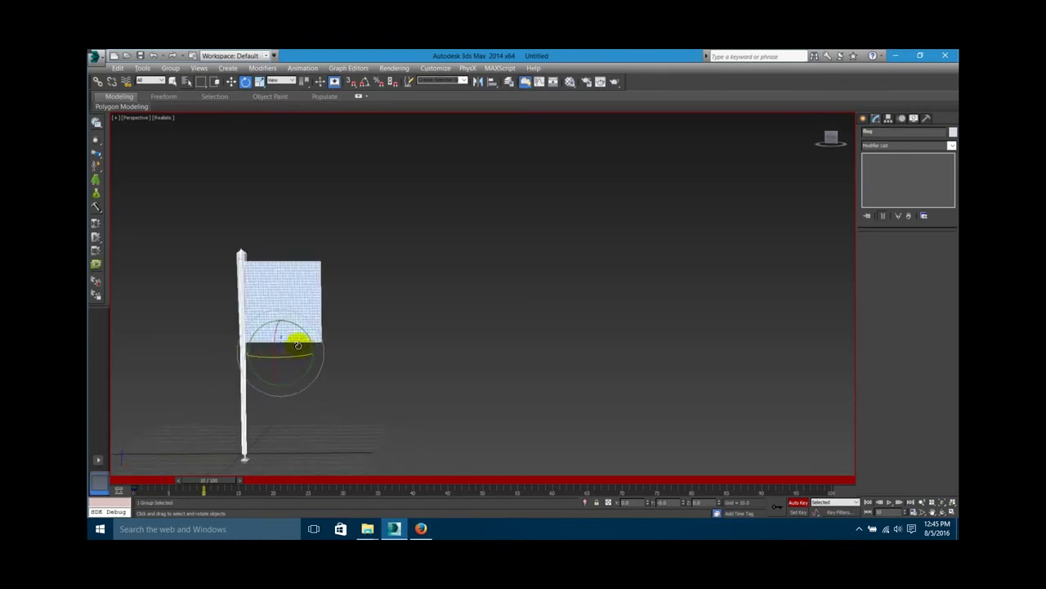
Rotate the flag group at frame 10 and again at a further frame to key its swing with Auto Key.
left_click_drag(285, 313, 346, 363)
key("w")
left_click(246, 81)
left_click_drag(206, 480, 296, 481)
left_click_drag(320, 363, 360, 360)
key("w")
middle_click_drag(291, 218, 315, 376, "alt")
left_click_drag(315, 375, 337, 346)
Scrub the flag's cloth animation forward to about frame 72, return to frame 0 and play it back to check the motion.
middle_click_drag(319, 433, 306, 361, "alt")
left_click_drag(289, 482, 326, 462)
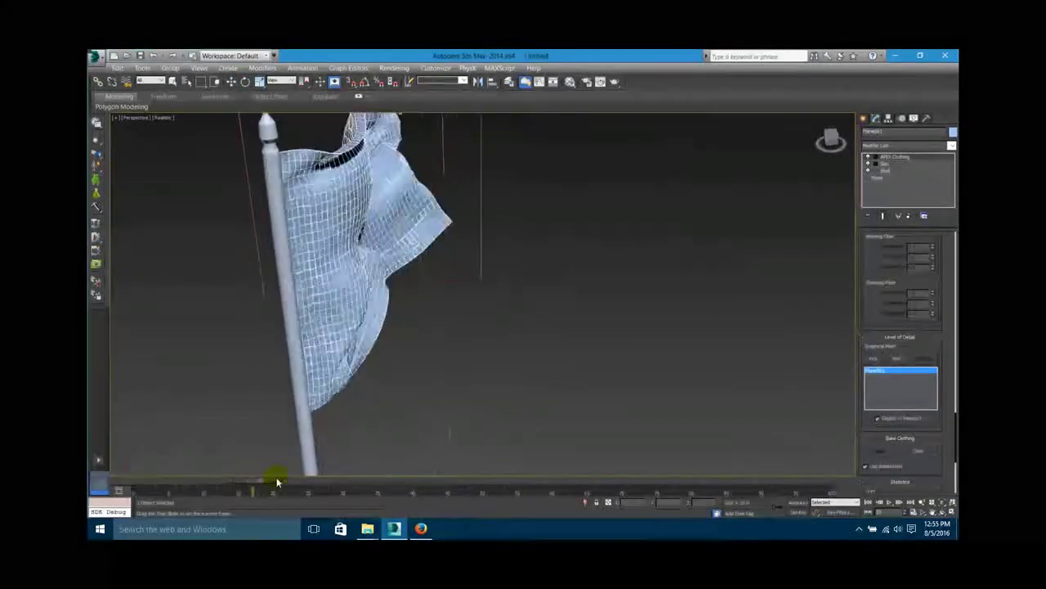
left_click_drag(276, 479, 651, 465)
key("w")
scroll(463, 350, "down", 3)
middle_click_drag(446, 360, 539, 454, "alt")
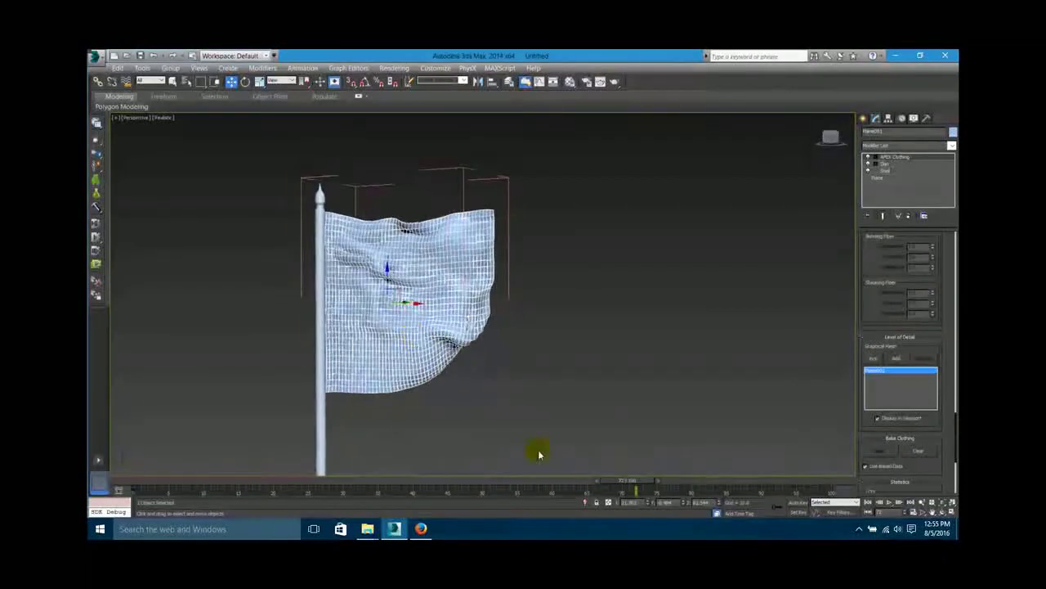
left_click_drag(619, 483, 296, 515)
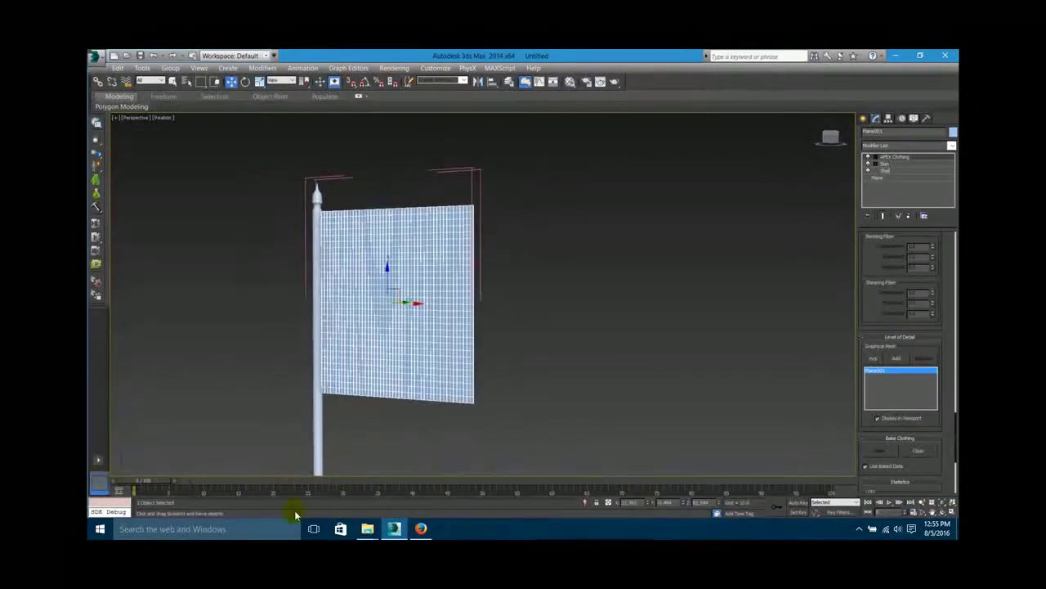
left_click(889, 502)
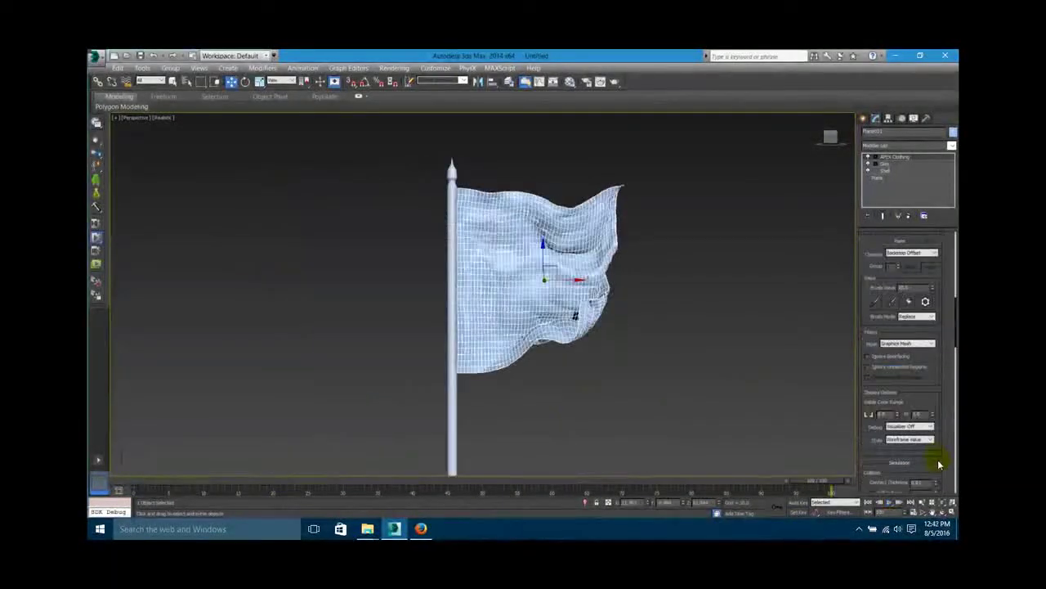
Bake the APEX Clothing simulation of the flag plane from its Bake Clothing settings.
scroll(936, 417, "up", 5)
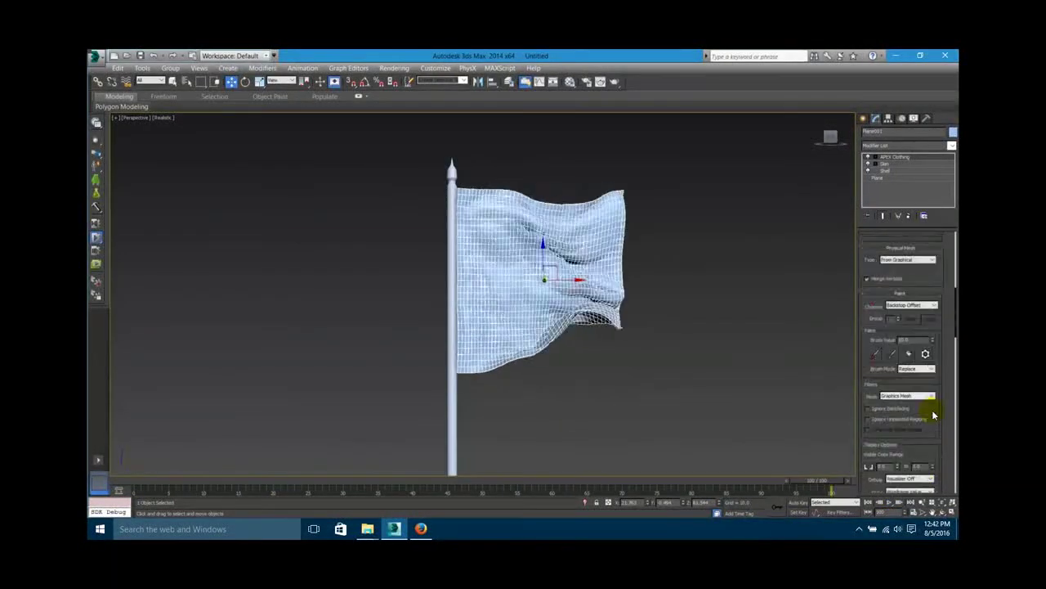
left_click_drag(952, 284, 954, 332)
scroll(953, 333, "down", 3)
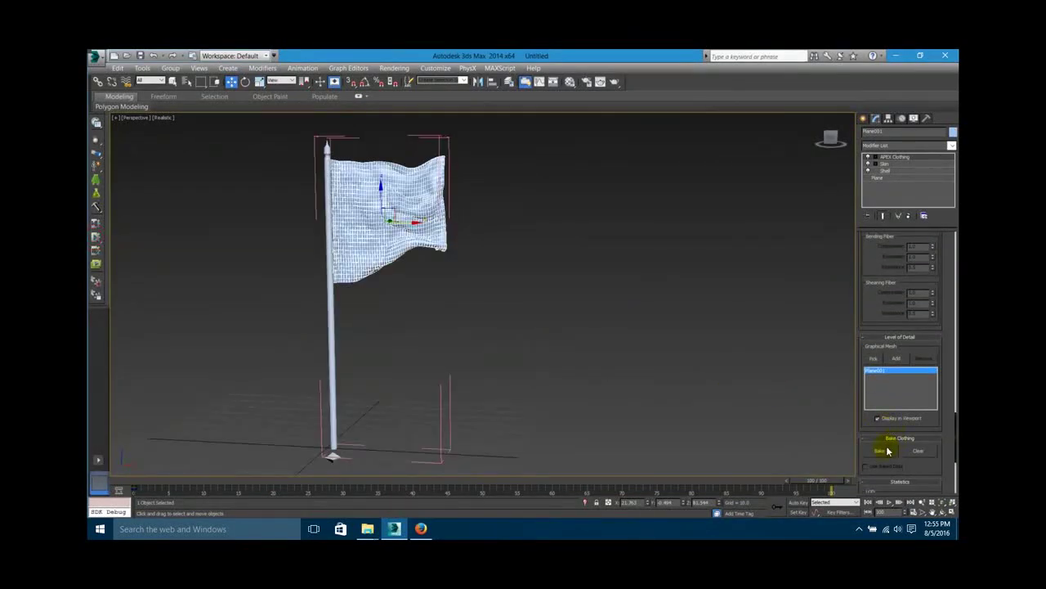
left_click(888, 450)
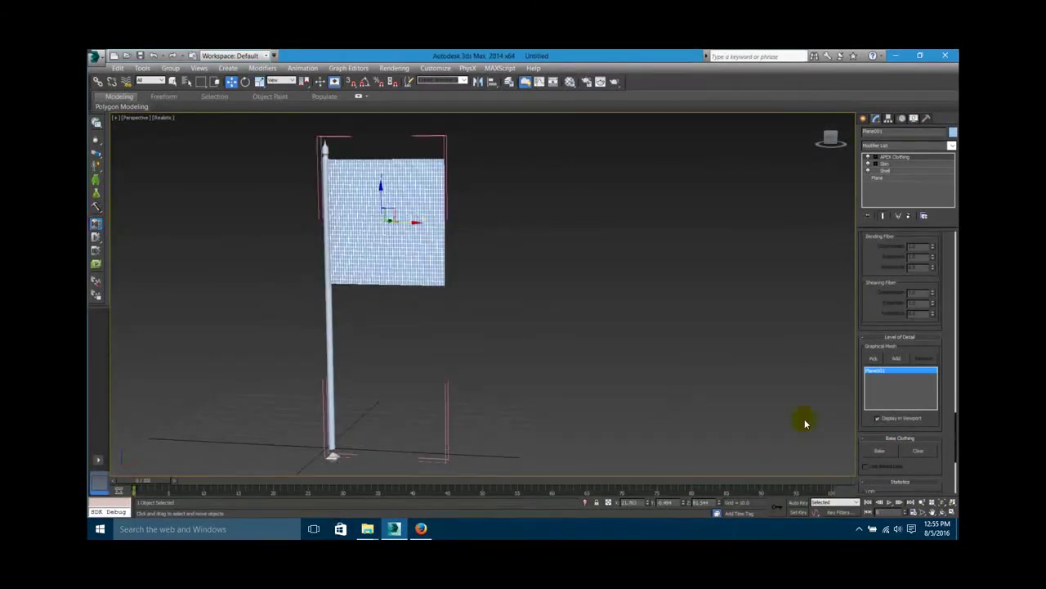
left_click(879, 453)
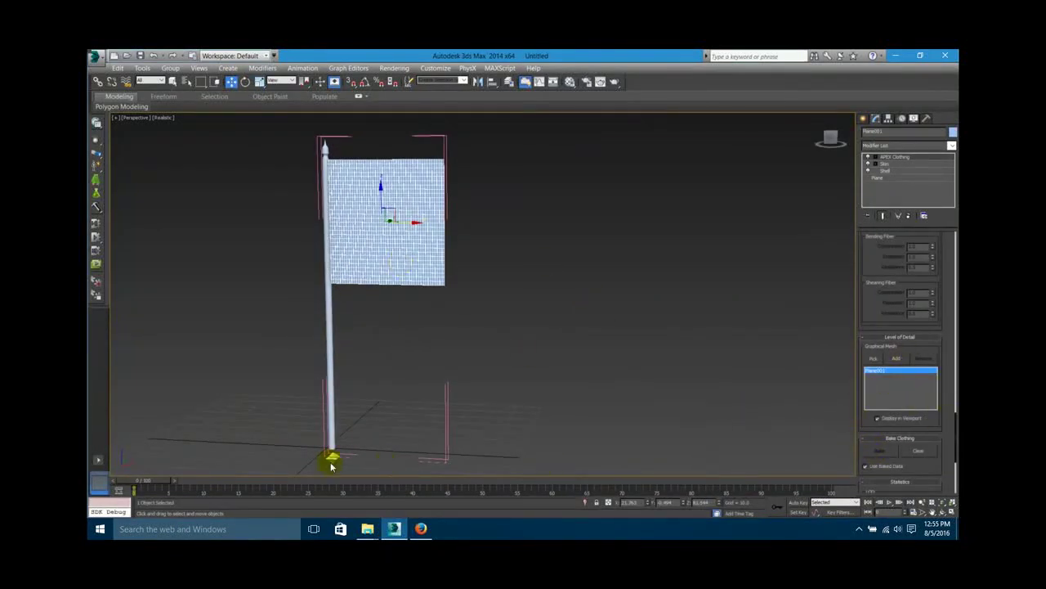
Scrub the baked cloth animation to about frame 42 and examine the flag's folds close up.
left_click_drag(151, 481, 439, 497)
key("w")
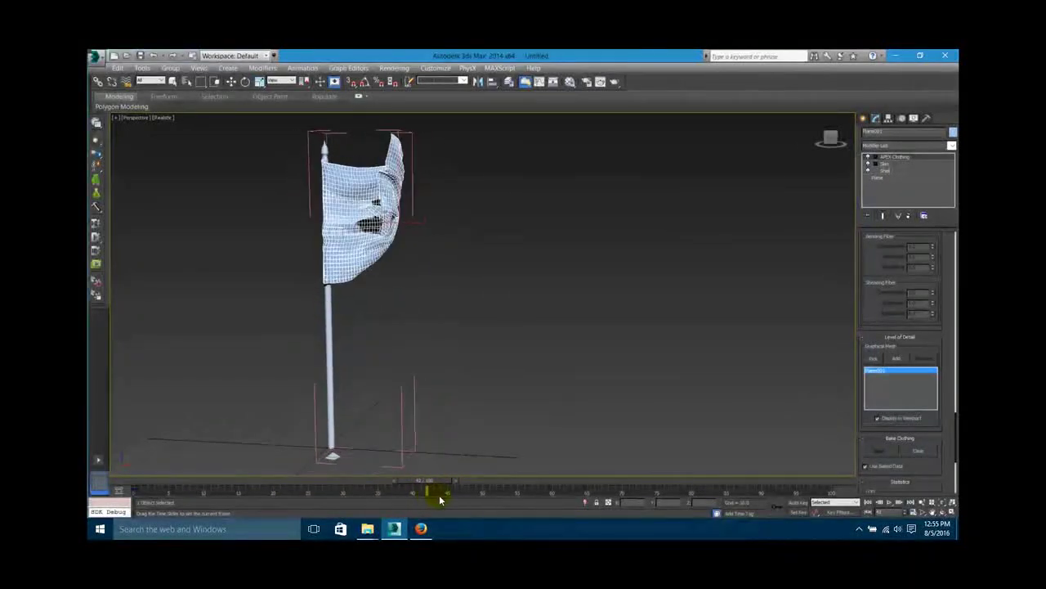
scroll(366, 285, "up", 4)
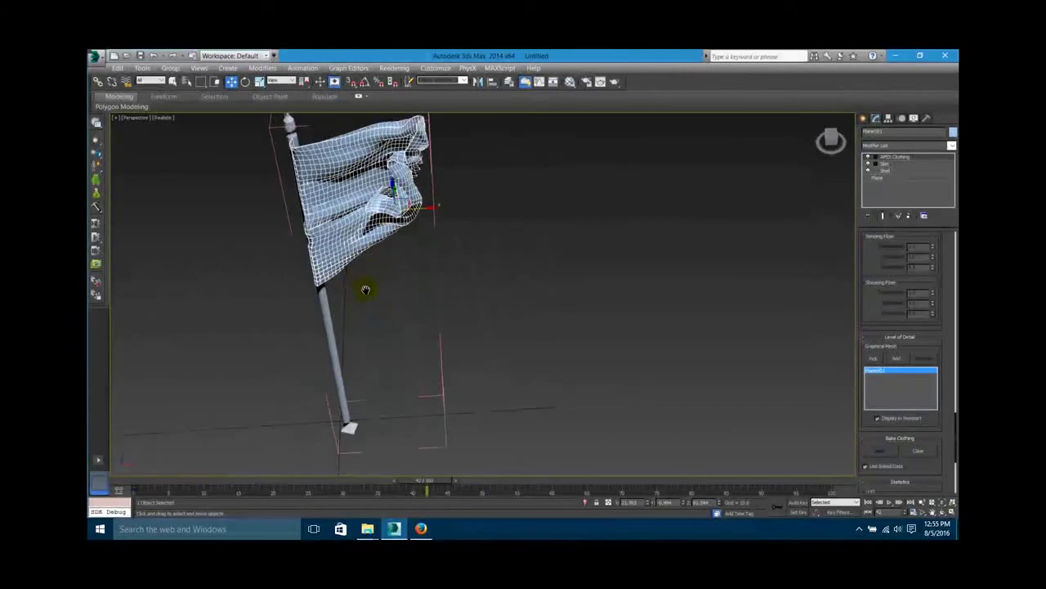